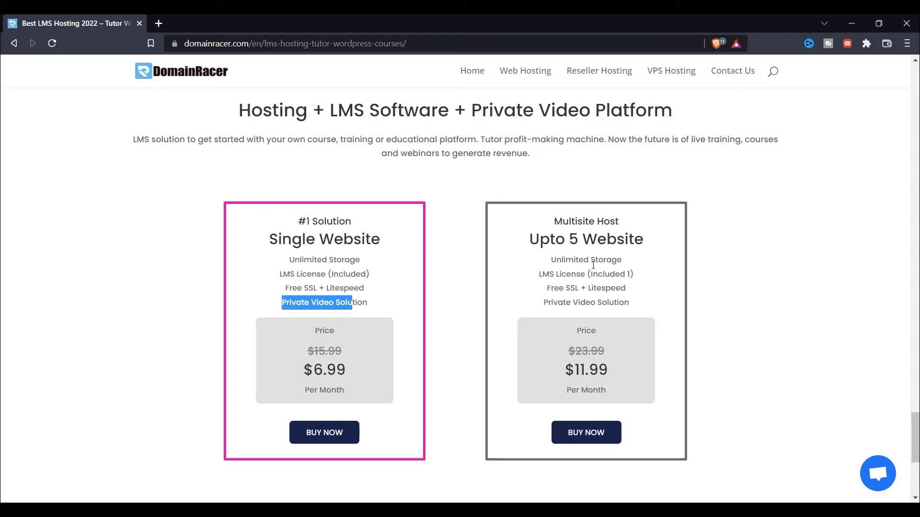
Order the $6.99 Single Website hosting plan with BUY NOW.
{"action": "scroll", "coordinate": [343, 267], "scroll_direction": "down", "scroll_amount": 4}
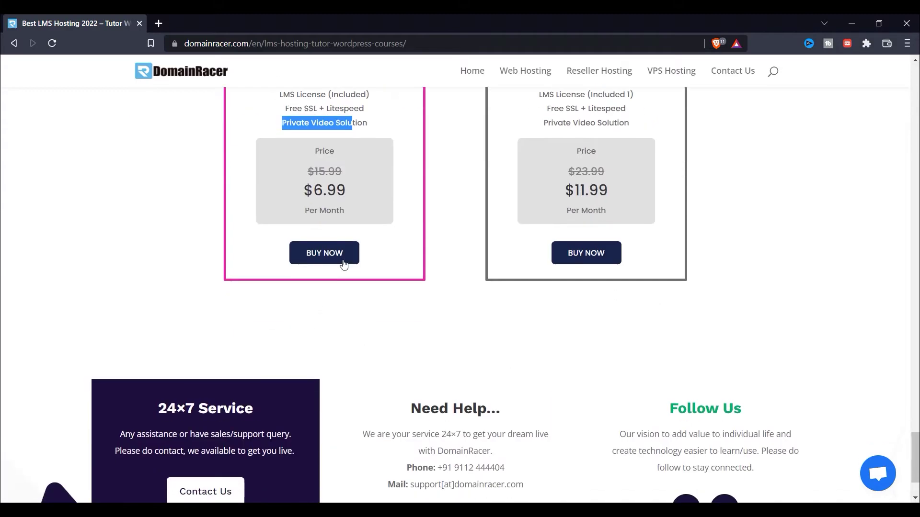
{"action": "scroll", "coordinate": [337, 275], "scroll_direction": "up", "scroll_amount": 1}
{"action": "scroll", "coordinate": [314, 320], "scroll_direction": "down", "scroll_amount": 2}
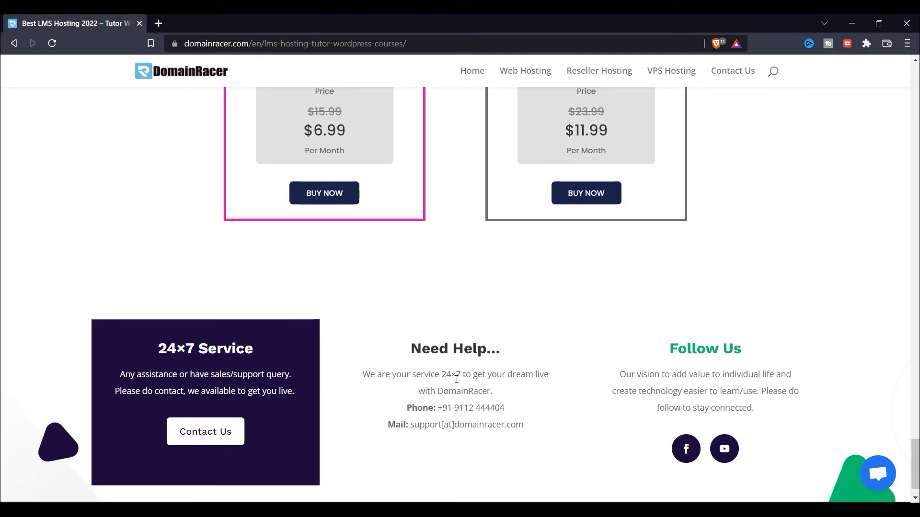
{"action": "scroll", "coordinate": [357, 245], "scroll_direction": "up", "scroll_amount": 3}
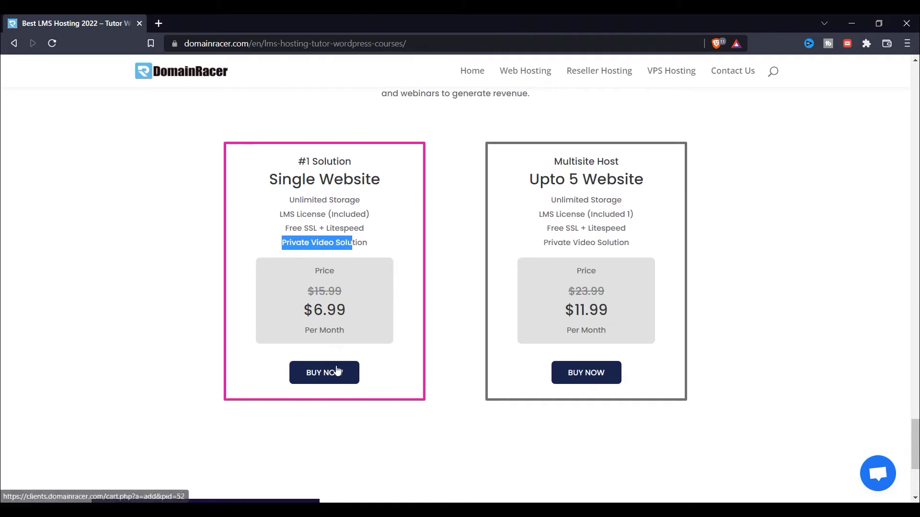
{"action": "left_click", "coordinate": [337, 372]}
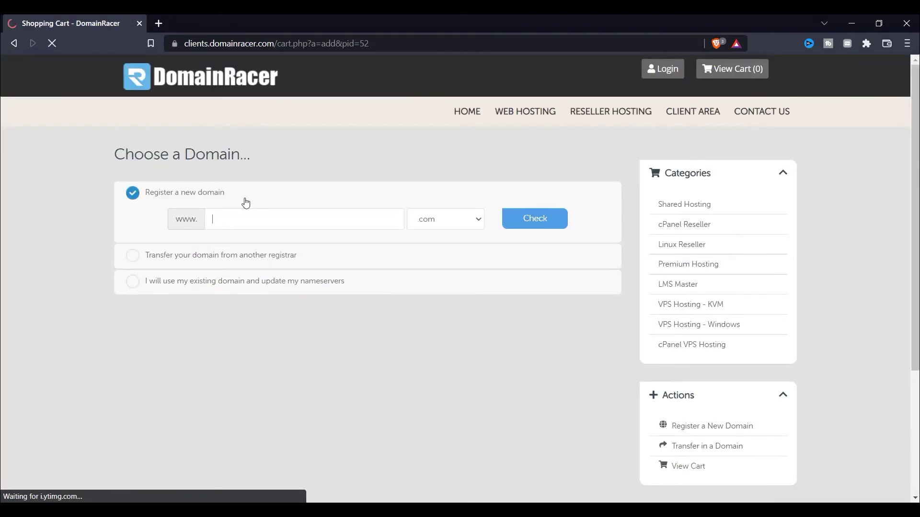
Check that the domain sjwordpress.com is available and continue with it.
{"action": "type", "text": "sjwordpress"}
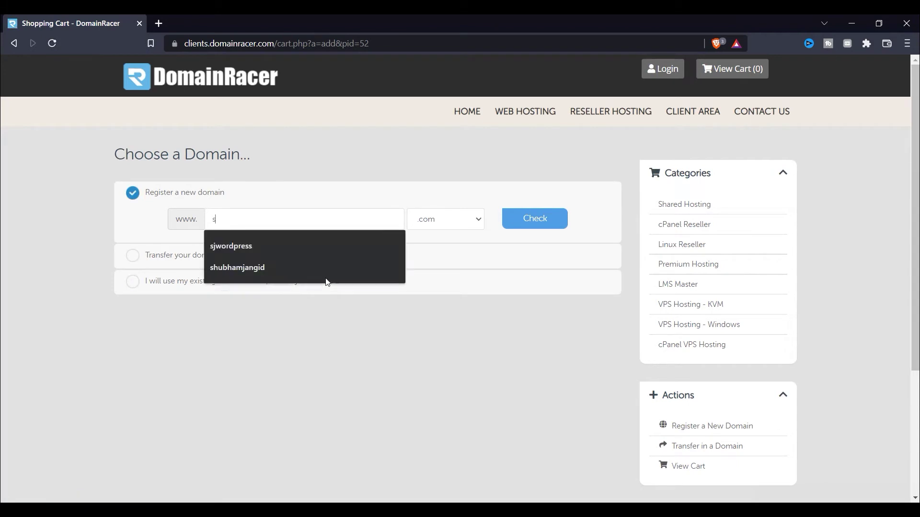
{"action": "left_click", "coordinate": [279, 243]}
{"action": "left_click", "coordinate": [528, 225]}
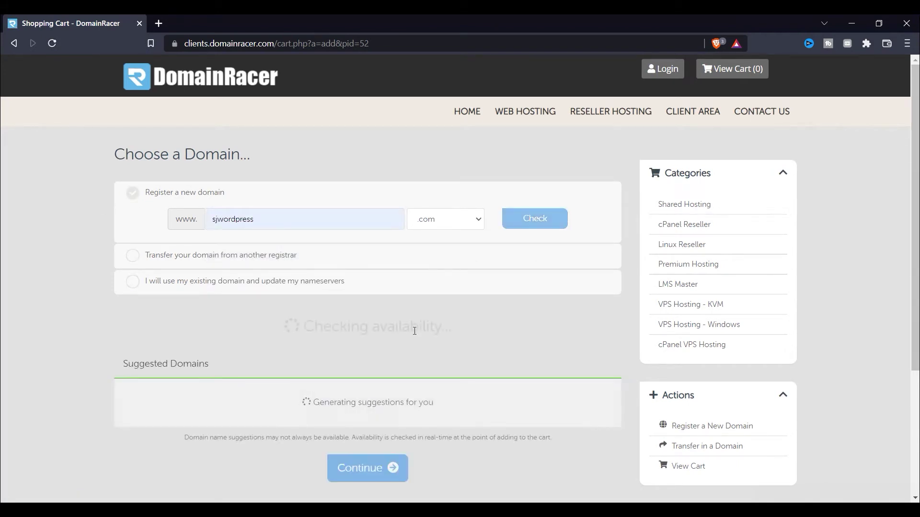
{"action": "scroll", "coordinate": [383, 405], "scroll_direction": "down", "scroll_amount": 1}
{"action": "scroll", "coordinate": [337, 391], "scroll_direction": "down", "scroll_amount": 5}
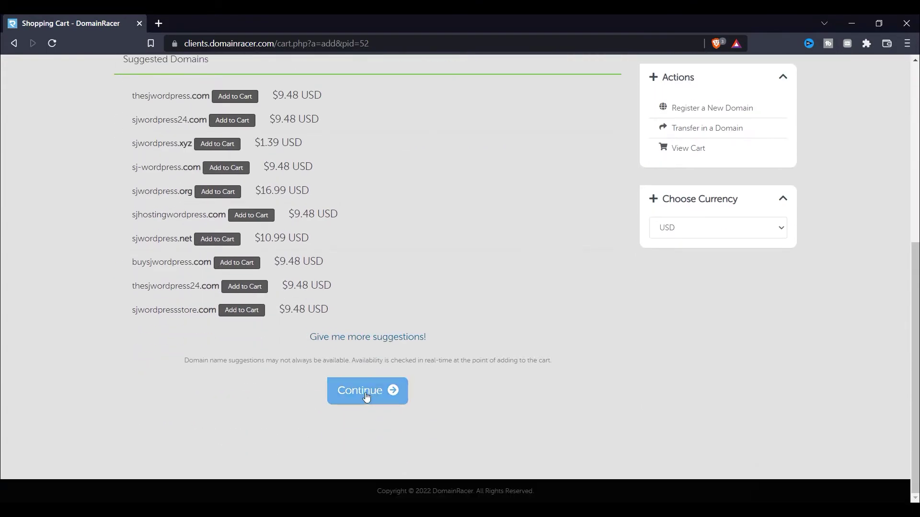
{"action": "left_click", "coordinate": [370, 398]}
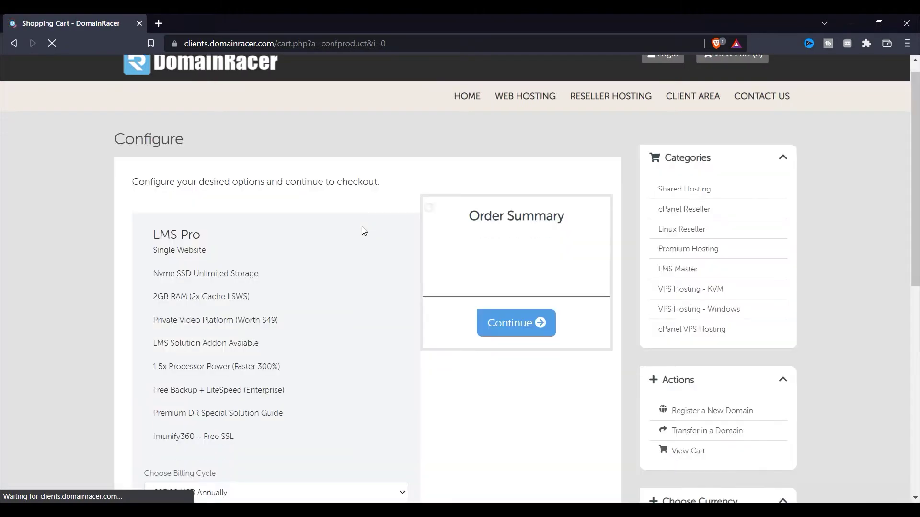
Tick the Private Video Solution and Tutor LMS Pro addons, toggling LMS System Setup on and off.
{"action": "scroll", "coordinate": [268, 320], "scroll_direction": "down", "scroll_amount": 4}
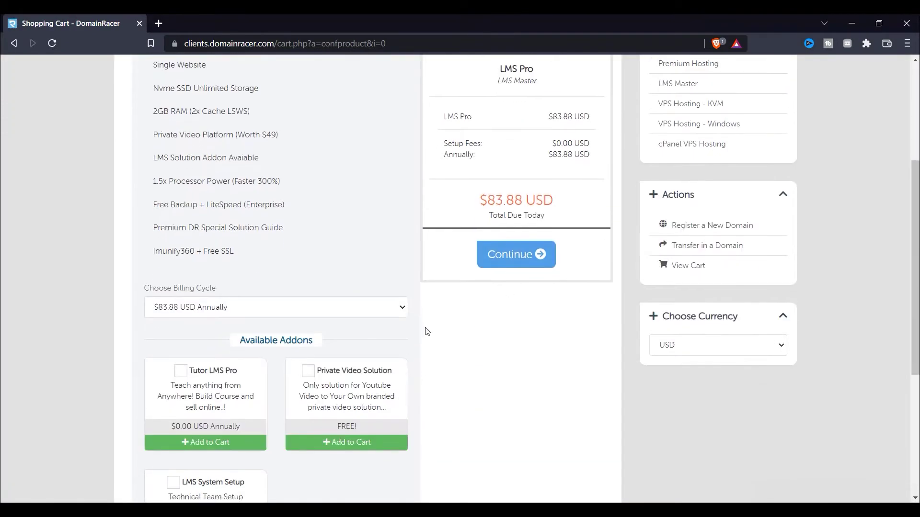
{"action": "scroll", "coordinate": [182, 259], "scroll_direction": "down", "scroll_amount": 3}
{"action": "scroll", "coordinate": [195, 276], "scroll_direction": "down", "scroll_amount": 1}
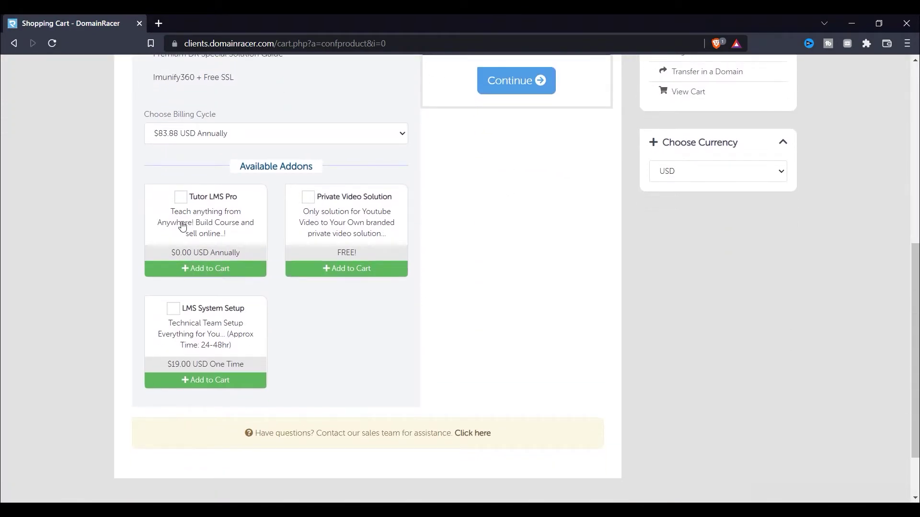
{"action": "scroll", "coordinate": [194, 226], "scroll_direction": "up", "scroll_amount": 1}
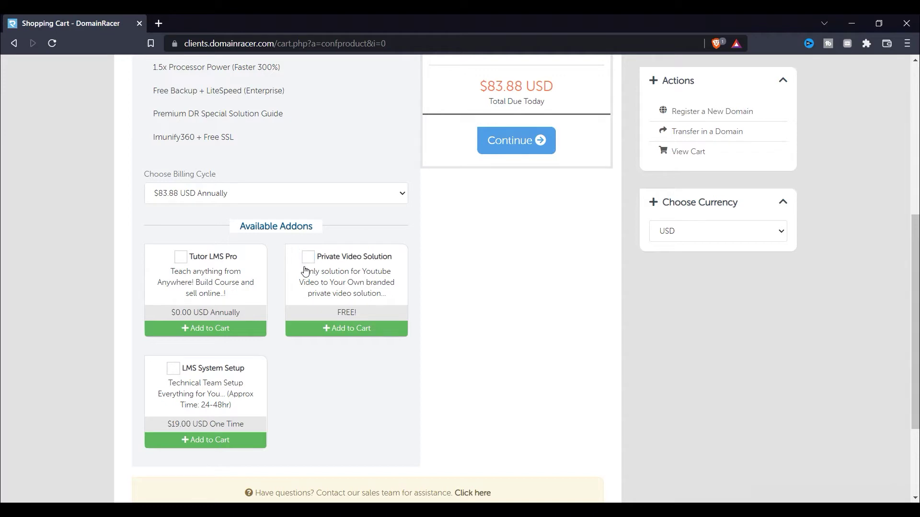
{"action": "left_click", "coordinate": [309, 259]}
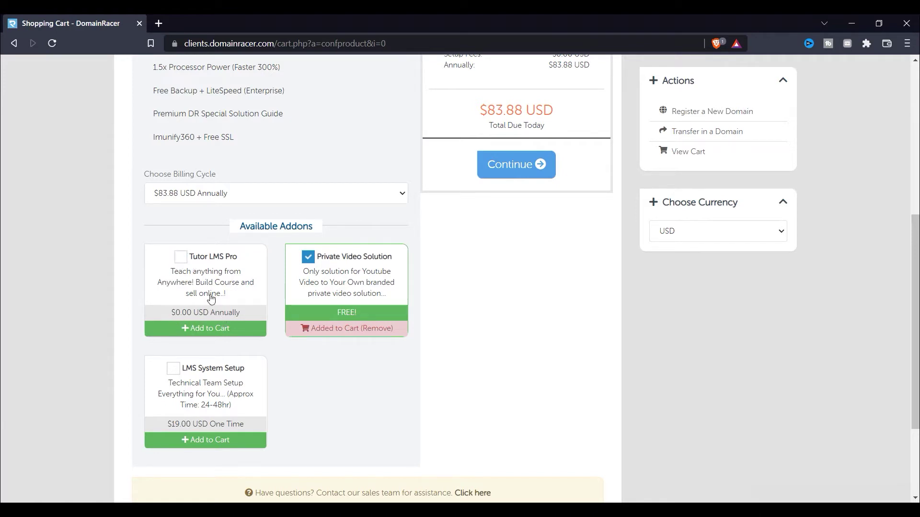
{"action": "left_click", "coordinate": [180, 258]}
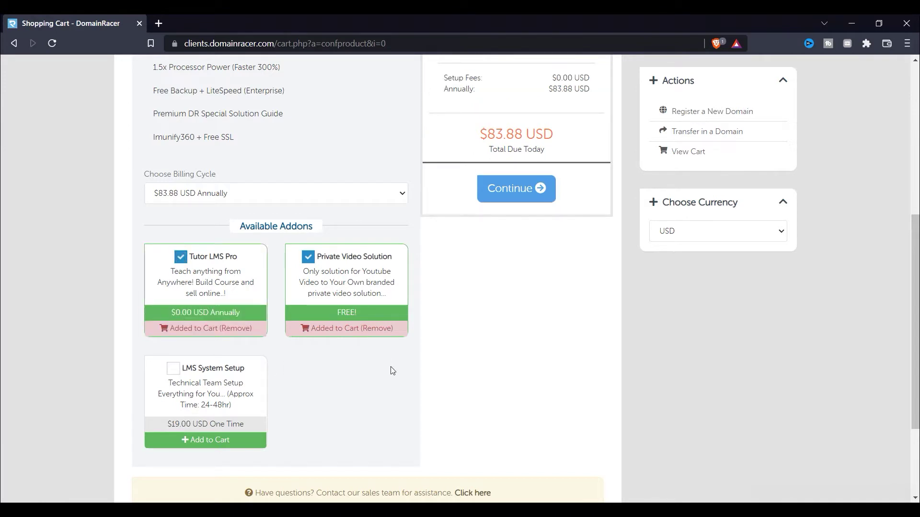
{"action": "scroll", "coordinate": [393, 371], "scroll_direction": "down", "scroll_amount": 1}
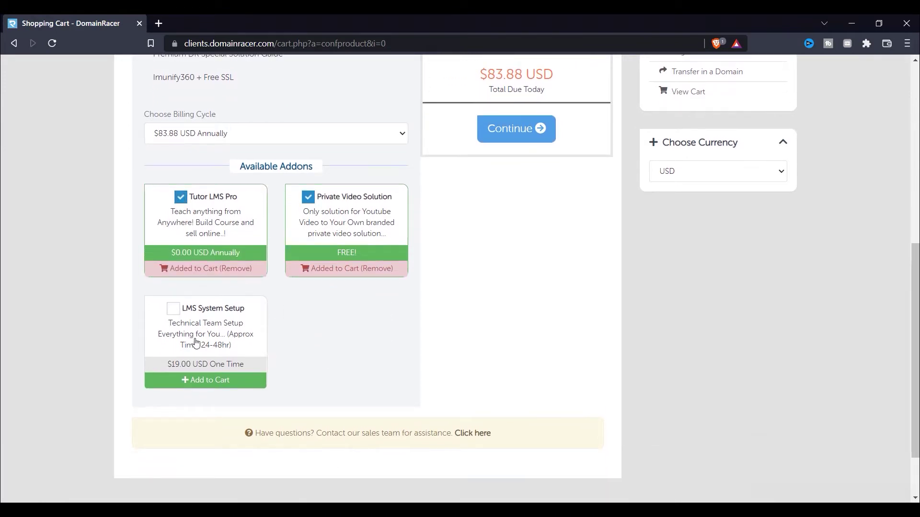
{"action": "left_click", "coordinate": [173, 309]}
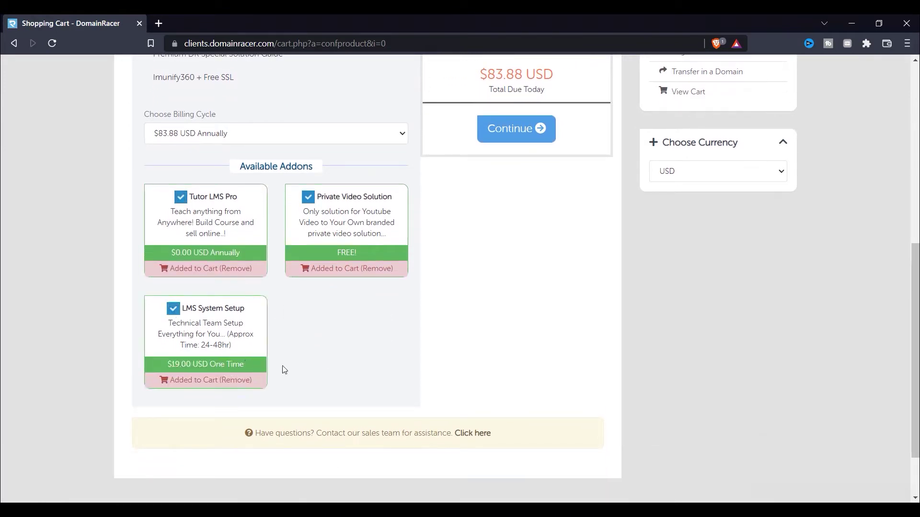
{"action": "left_click", "coordinate": [175, 310]}
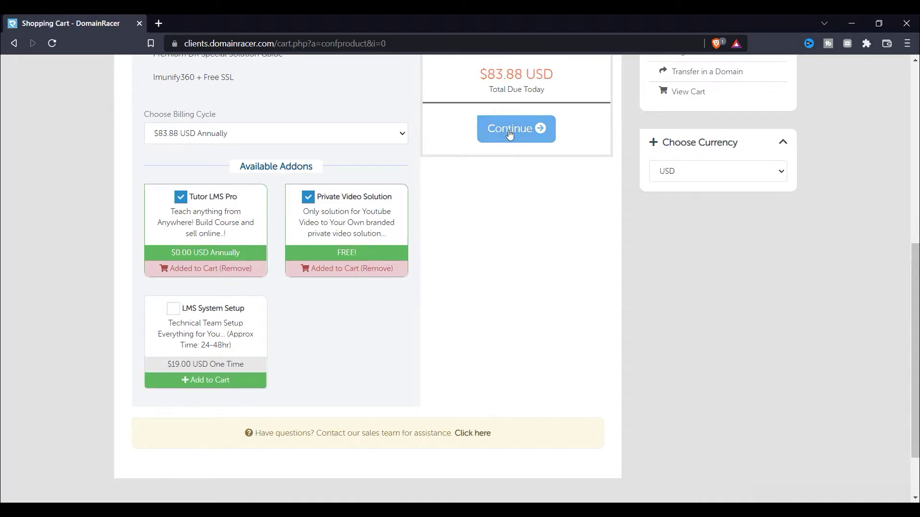
{"action": "scroll", "coordinate": [548, 205], "scroll_direction": "up", "scroll_amount": 6}
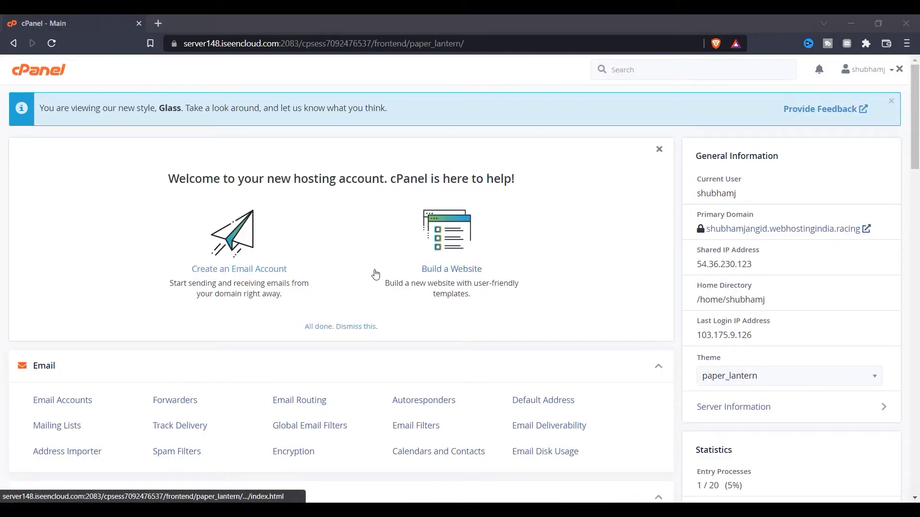
Launch the WordPress script from cPanel's Softaculous Apps Installer section.
{"action": "scroll", "coordinate": [375, 279], "scroll_direction": "down", "scroll_amount": 1}
{"action": "scroll", "coordinate": [376, 278], "scroll_direction": "down", "scroll_amount": 20}
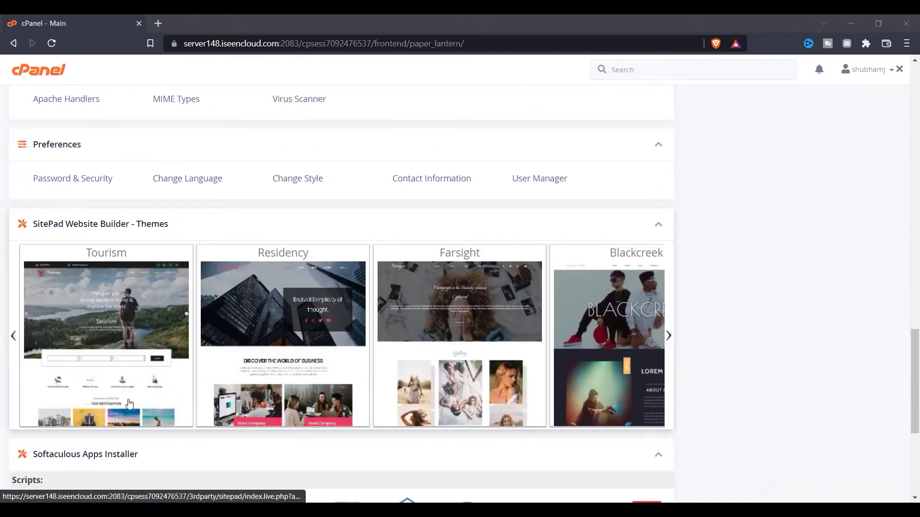
{"action": "scroll", "coordinate": [72, 393], "scroll_direction": "down", "scroll_amount": 4}
{"action": "left_click", "coordinate": [44, 269]}
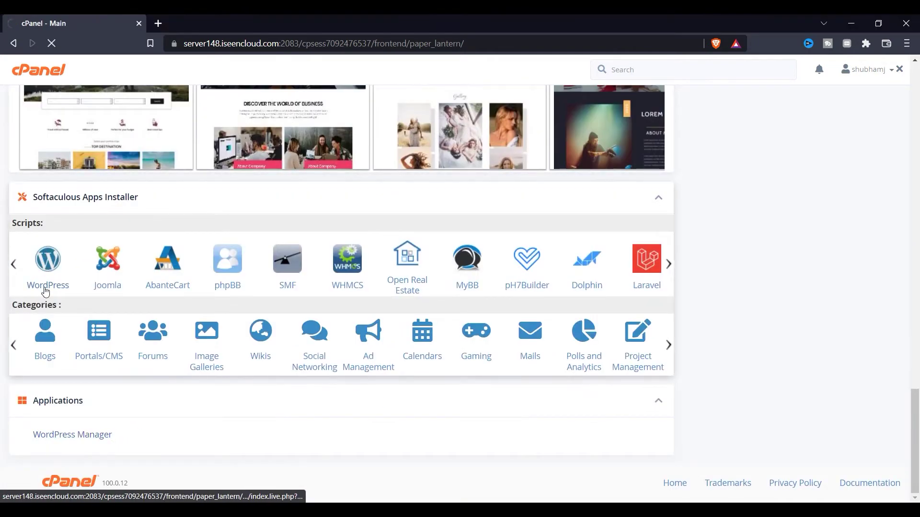
{"action": "scroll", "coordinate": [249, 297], "scroll_direction": "down", "scroll_amount": 1}
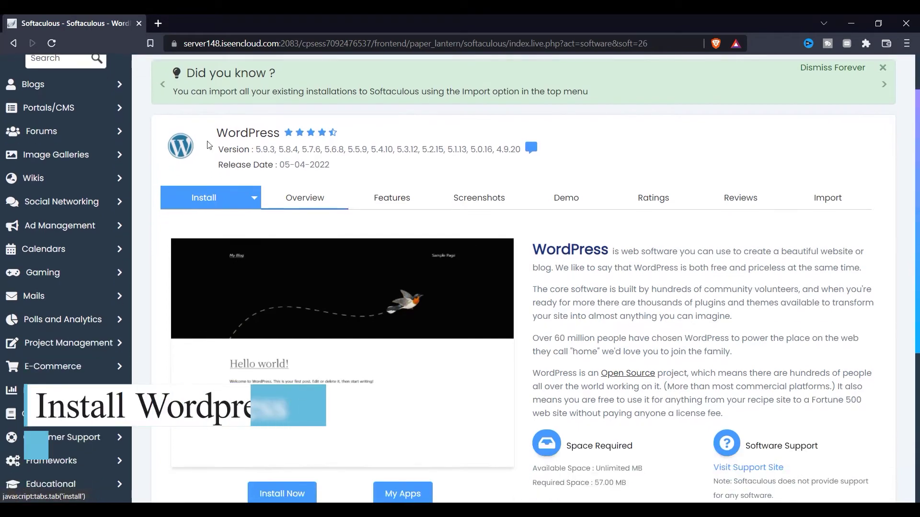
Open the WordPress installation form with Install Now.
{"action": "scroll", "coordinate": [309, 325], "scroll_direction": "down", "scroll_amount": 3}
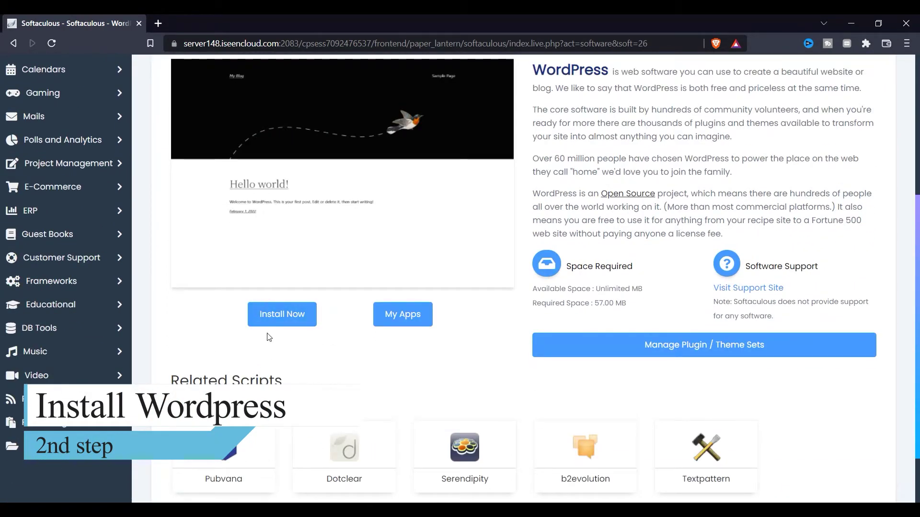
{"action": "scroll", "coordinate": [294, 307], "scroll_direction": "down", "scroll_amount": 2}
{"action": "scroll", "coordinate": [290, 288], "scroll_direction": "up", "scroll_amount": 2}
{"action": "scroll", "coordinate": [295, 278], "scroll_direction": "down", "scroll_amount": 2}
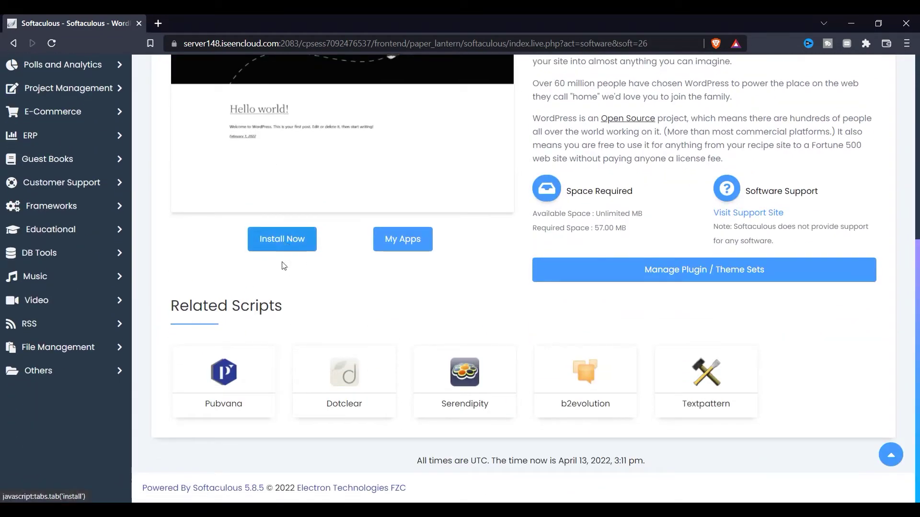
{"action": "left_click", "coordinate": [276, 239]}
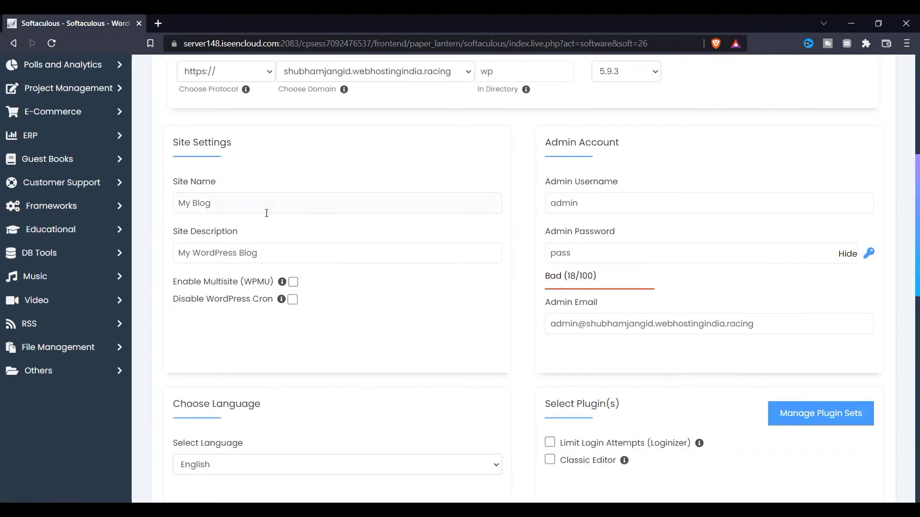
Clear 'wp' from the In Directory field so WordPress installs at the root.
{"action": "scroll", "coordinate": [266, 212], "scroll_direction": "up", "scroll_amount": 6}
{"action": "mouse_move", "coordinate": [526, 330]}
{"action": "double_click", "coordinate": [487, 311]}
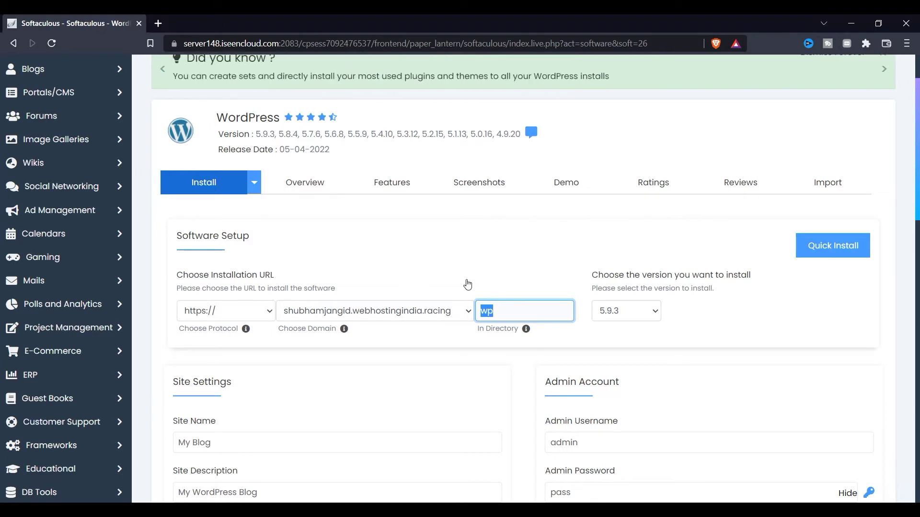
{"action": "key", "text": "BackSpace"}
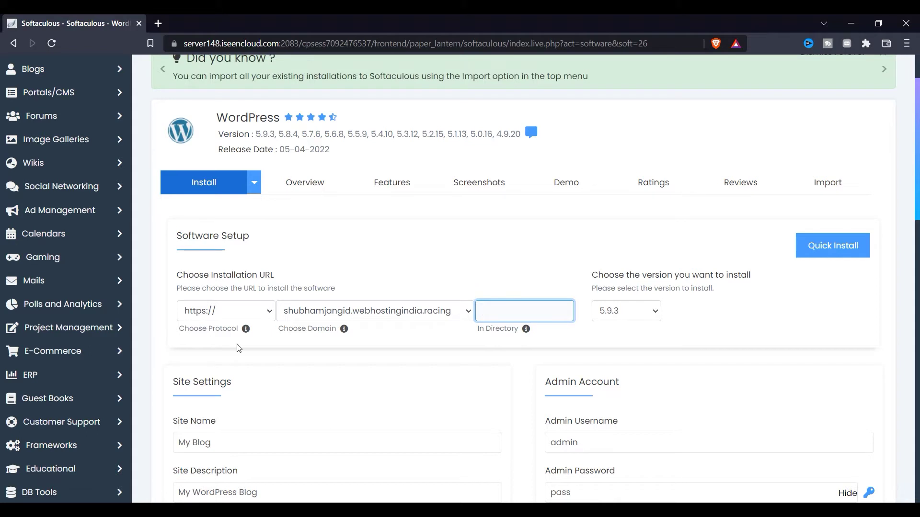
Keep WordPress version 5.9.3 and leave the site name and description unchanged.
{"action": "left_click", "coordinate": [638, 314]}
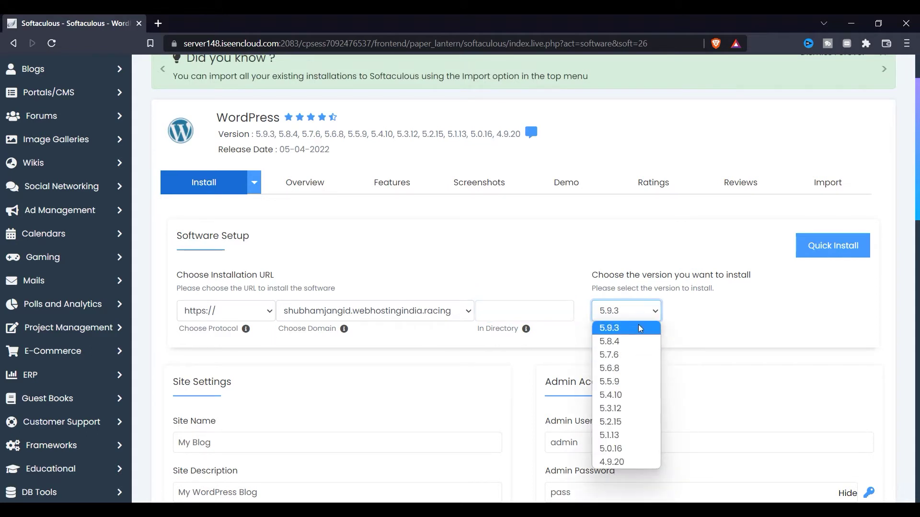
{"action": "left_click", "coordinate": [638, 326]}
{"action": "scroll", "coordinate": [201, 367], "scroll_direction": "down", "scroll_amount": 1}
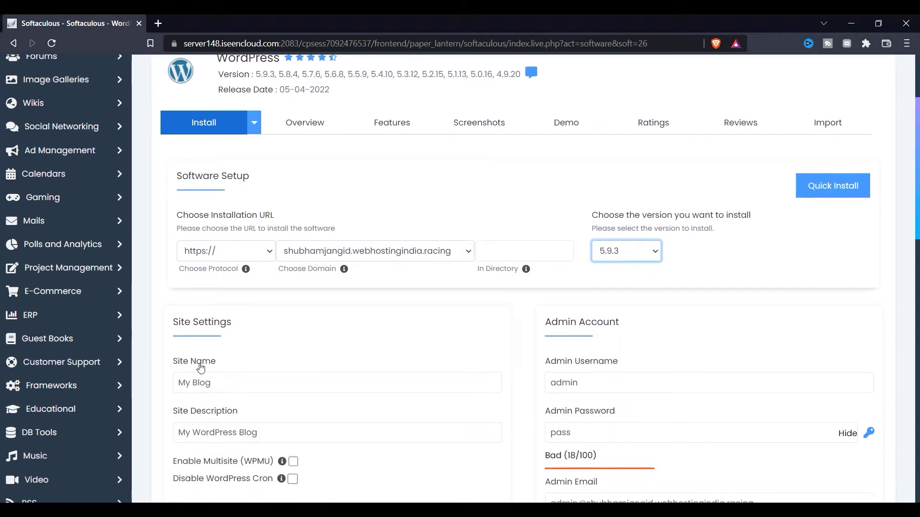
{"action": "left_click_drag", "start_coordinate": [240, 376], "coordinate": [187, 378]}
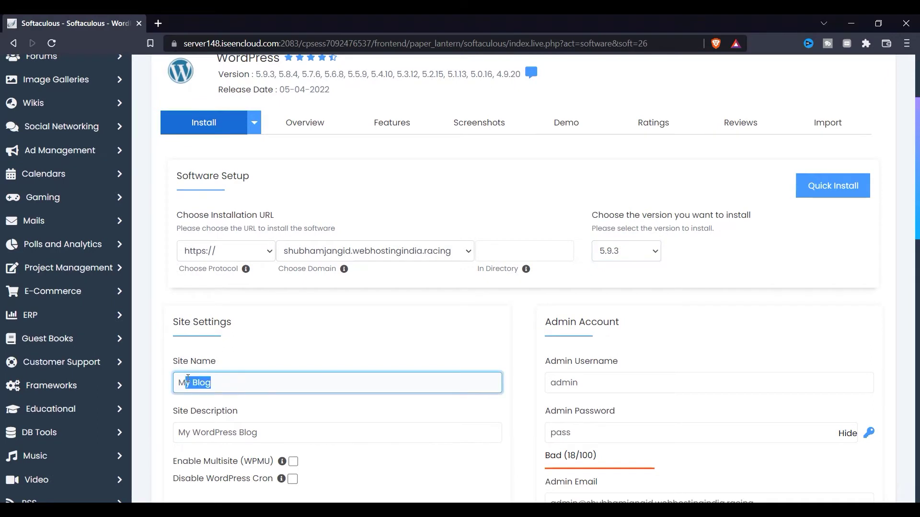
{"action": "scroll", "coordinate": [306, 388], "scroll_direction": "down", "scroll_amount": 2}
{"action": "left_click", "coordinate": [230, 276]}
{"action": "left_click", "coordinate": [275, 312]}
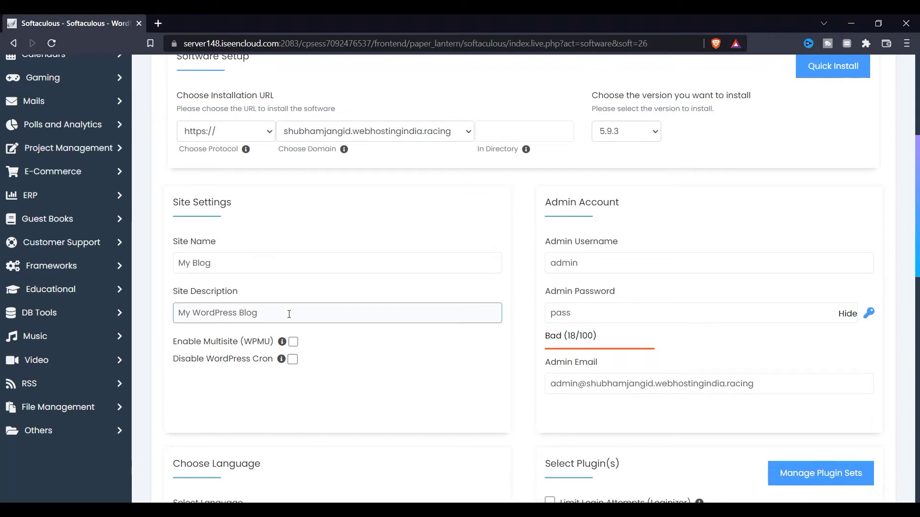
Delete the default Admin Email value in the Admin Account section.
{"action": "left_click", "coordinate": [580, 267]}
{"action": "left_click", "coordinate": [587, 313]}
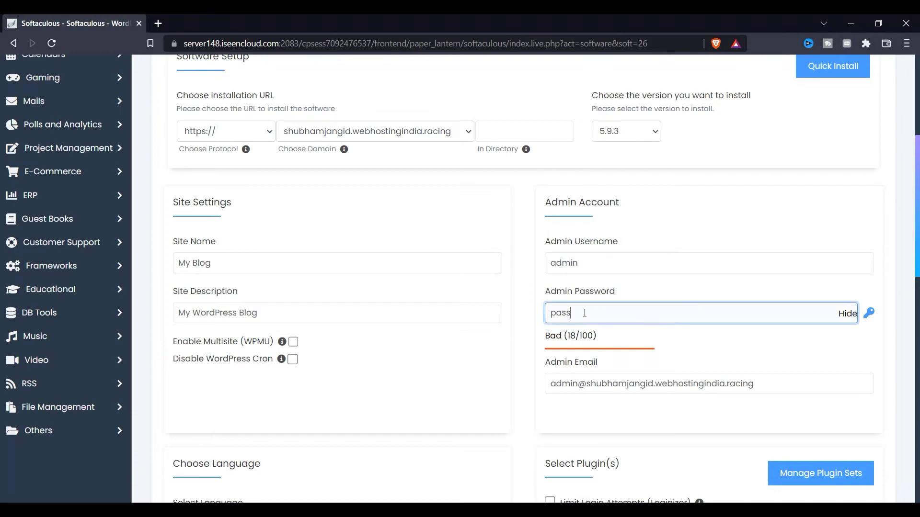
{"action": "scroll", "coordinate": [818, 309], "scroll_direction": "down", "scroll_amount": 2}
{"action": "key", "text": "Tab"}
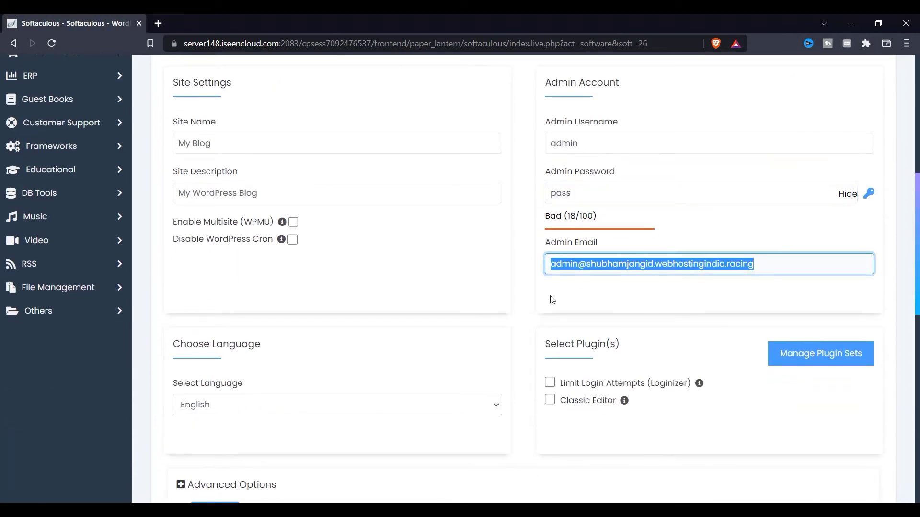
{"action": "key", "text": "BackSpace"}
{"action": "left_click", "coordinate": [701, 298]}
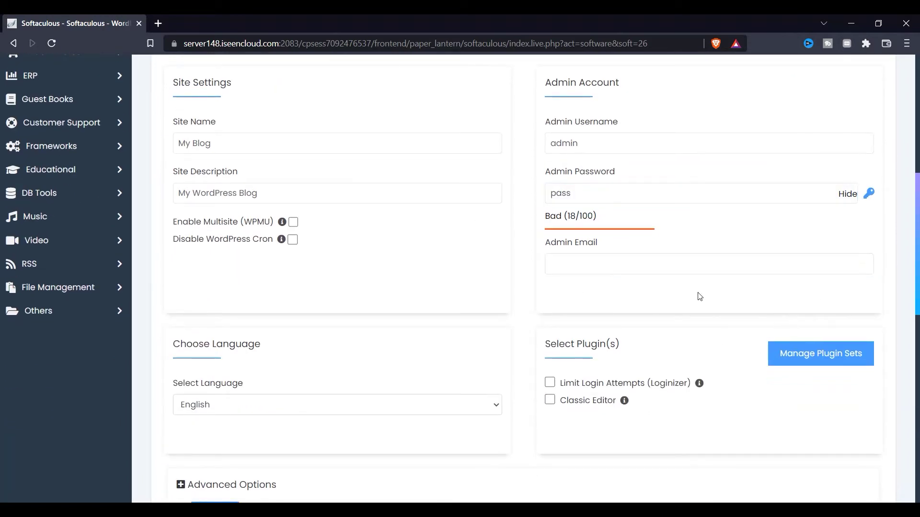
Replace the admin password with a short new one, leaving the email empty.
{"action": "double_click", "coordinate": [649, 192]}
{"action": "key", "text": "BackSpace"}
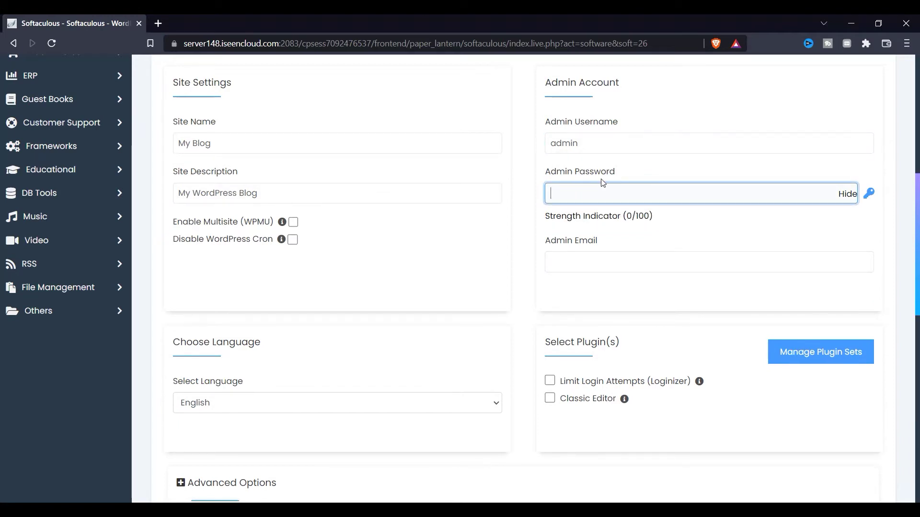
{"action": "type", "text": "123"}
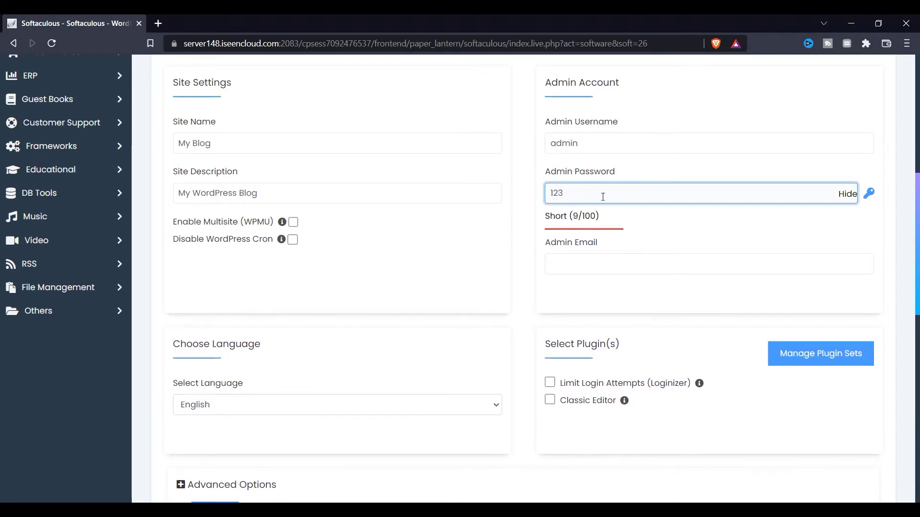
{"action": "key", "text": "BackSpace"}
{"action": "key", "text": "BackSpace"}
{"action": "key", "text": "BackSpace"}
{"action": "type", "text": "pass"}
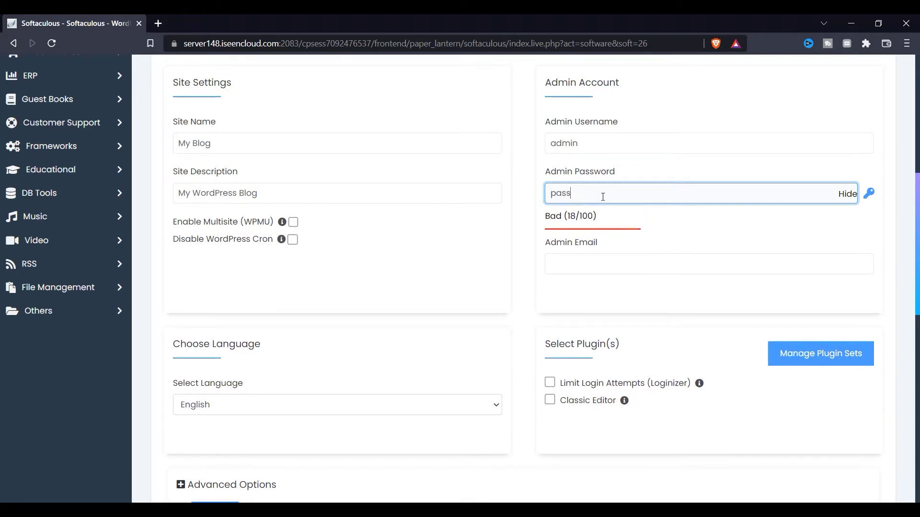
{"action": "left_click", "coordinate": [599, 144]}
{"action": "left_click", "coordinate": [562, 259]}
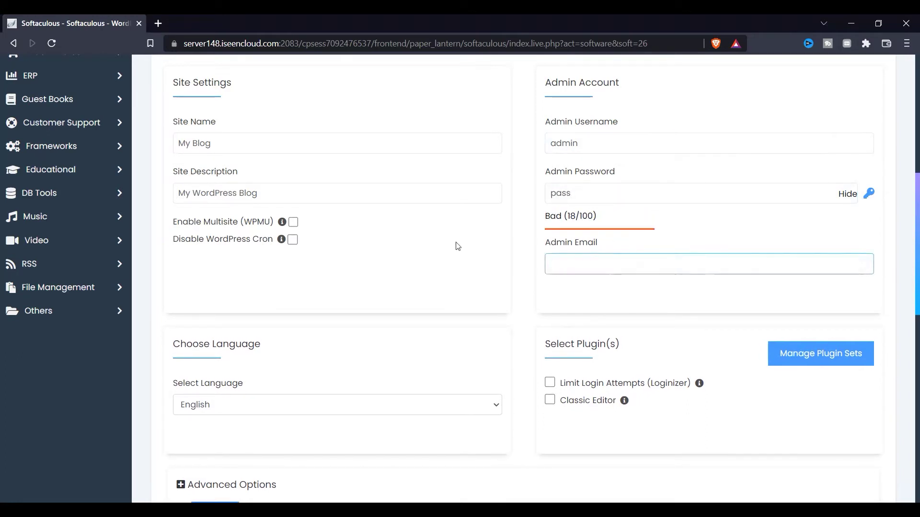
{"action": "left_click", "coordinate": [458, 247]}
{"action": "scroll", "coordinate": [388, 294], "scroll_direction": "down", "scroll_amount": 1}
{"action": "scroll", "coordinate": [388, 294], "scroll_direction": "down", "scroll_amount": 1}
{"action": "scroll", "coordinate": [320, 300], "scroll_direction": "down", "scroll_amount": 4}
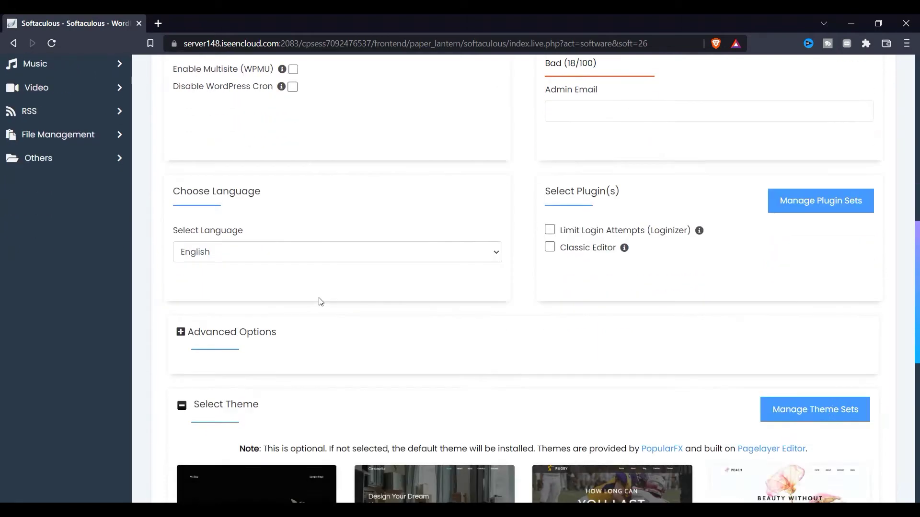
Expand Advanced Options and set the database name to wp.
{"action": "left_click", "coordinate": [229, 243]}
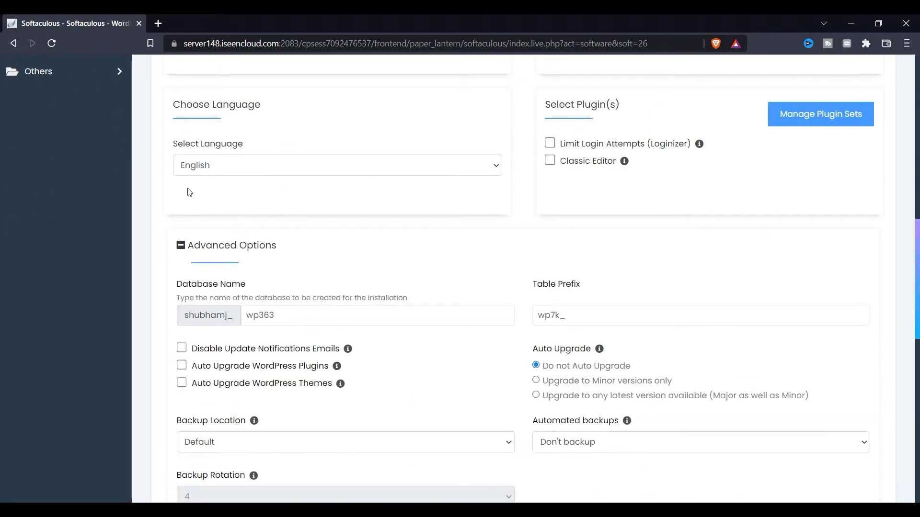
{"action": "left_click", "coordinate": [233, 279]}
{"action": "left_click_drag", "start_coordinate": [219, 298], "coordinate": [280, 326]}
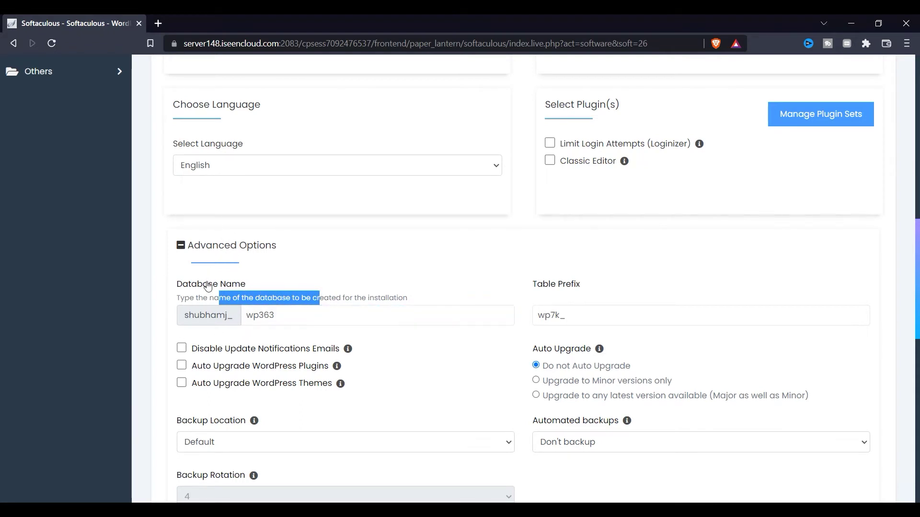
{"action": "left_click_drag", "start_coordinate": [190, 280], "coordinate": [259, 290]}
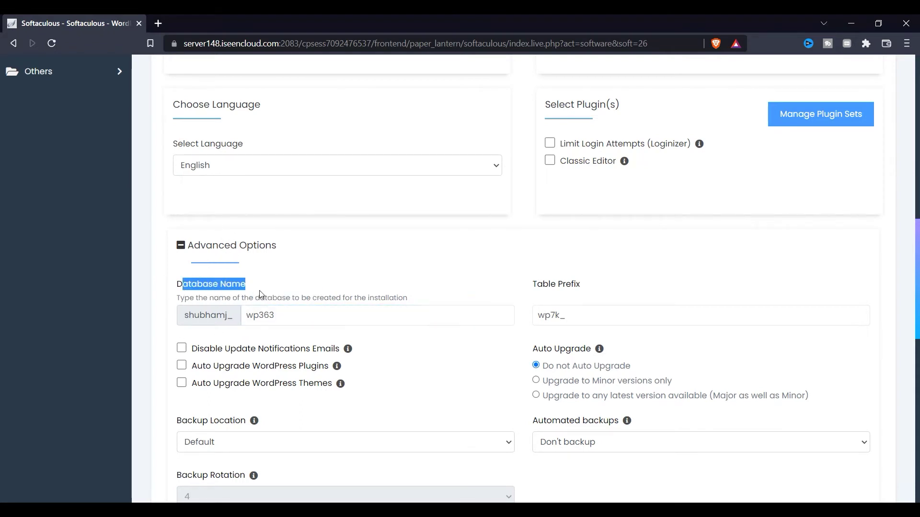
{"action": "left_click", "coordinate": [279, 319]}
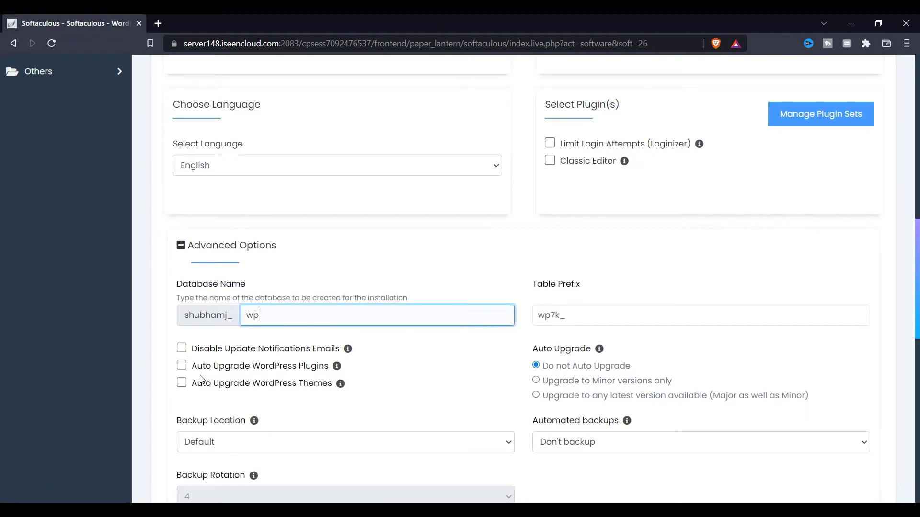
{"action": "scroll", "coordinate": [190, 391], "scroll_direction": "down", "scroll_amount": 3}
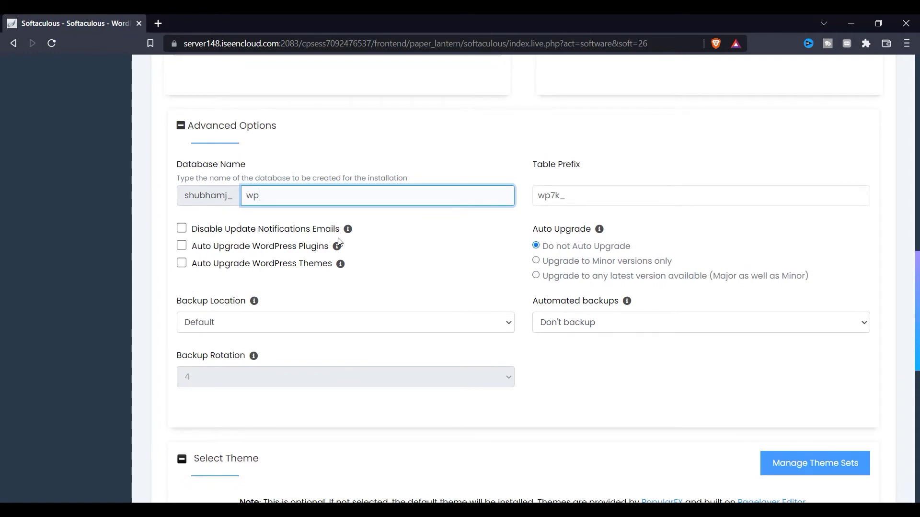
Enable plugin and theme auto-upgrades, with Once a month backups and Unlimited rotation.
{"action": "left_click", "coordinate": [309, 250]}
{"action": "left_click", "coordinate": [182, 263]}
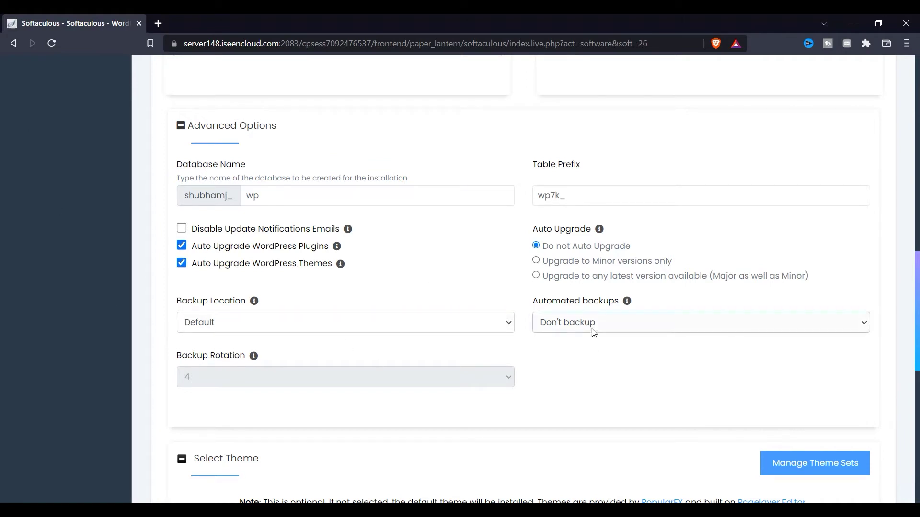
{"action": "left_click", "coordinate": [574, 330]}
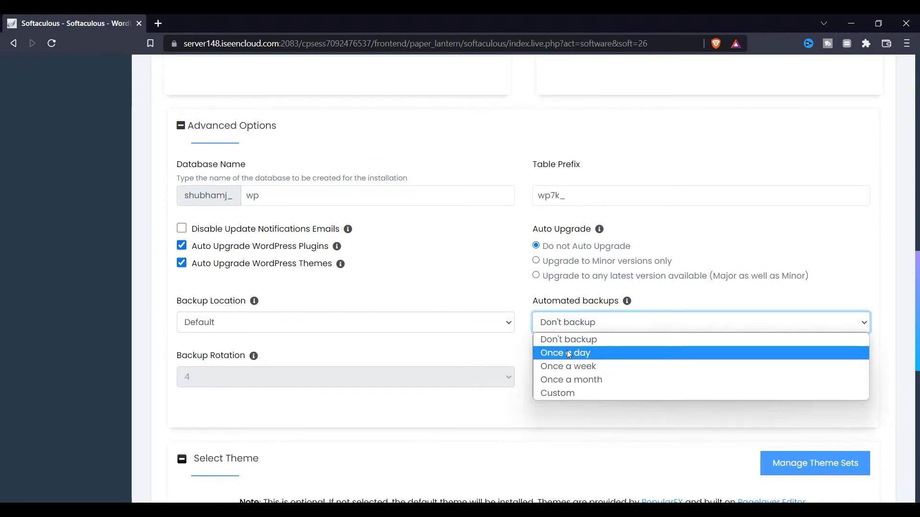
{"action": "left_click", "coordinate": [572, 380]}
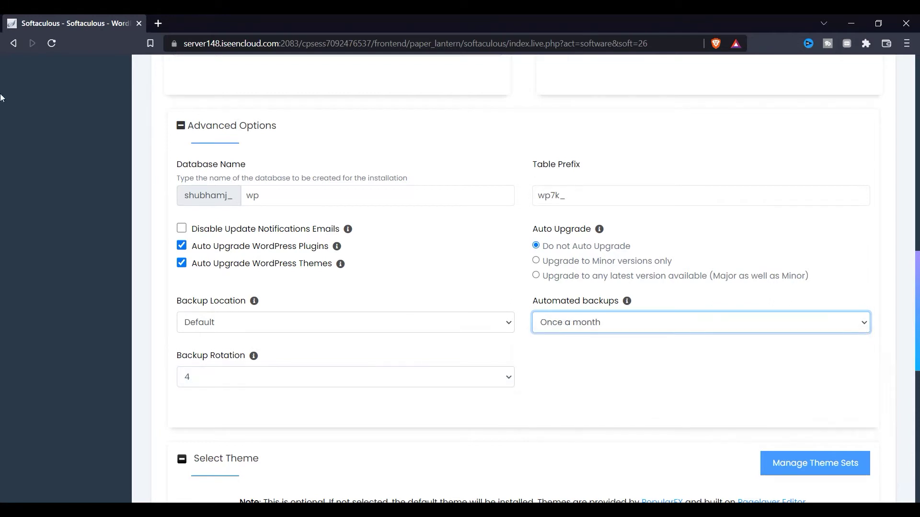
{"action": "scroll", "coordinate": [207, 283], "scroll_direction": "down", "scroll_amount": 1}
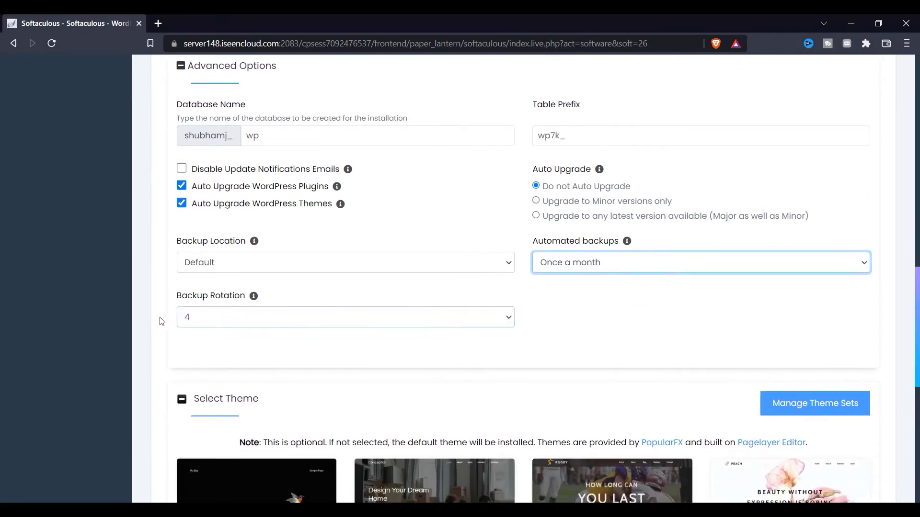
{"action": "left_click", "coordinate": [265, 331]}
{"action": "left_click", "coordinate": [263, 321]}
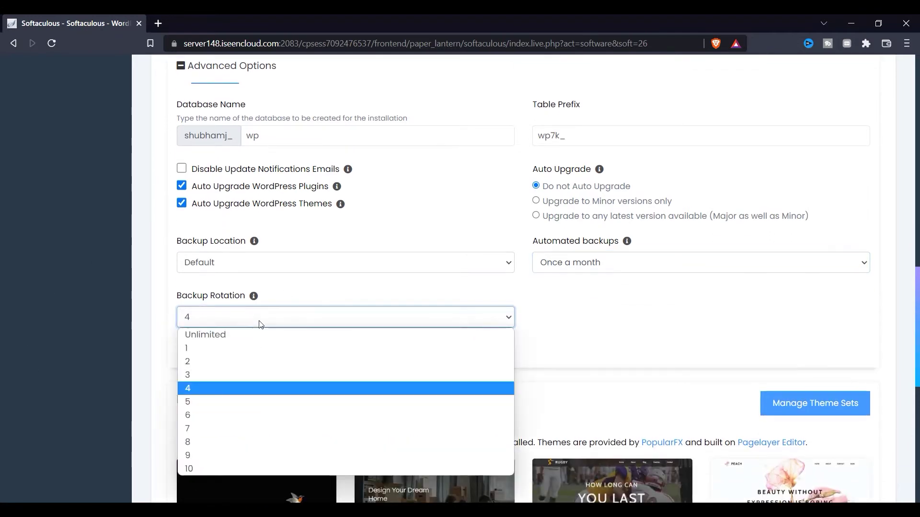
{"action": "left_click", "coordinate": [207, 332]}
{"action": "scroll", "coordinate": [416, 374], "scroll_direction": "down", "scroll_amount": 4}
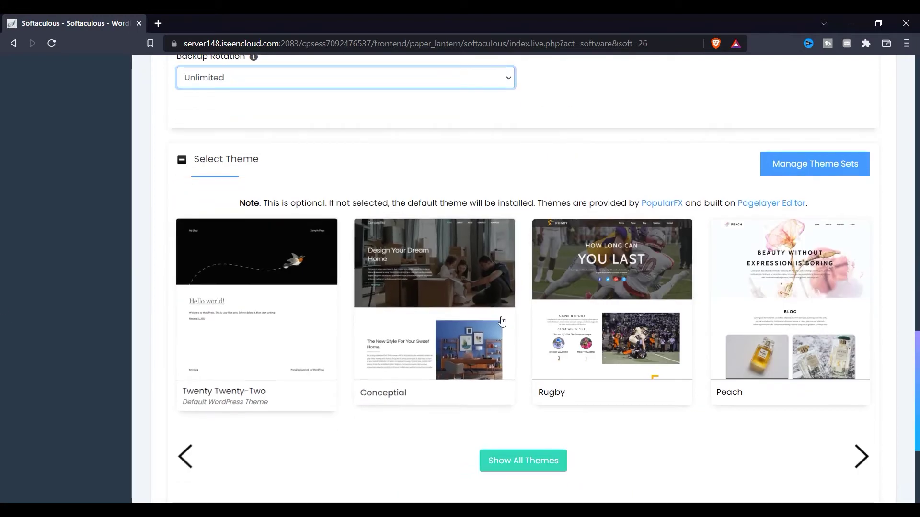
{"action": "scroll", "coordinate": [500, 393], "scroll_direction": "down", "scroll_amount": 1}
{"action": "scroll", "coordinate": [500, 396], "scroll_direction": "down", "scroll_amount": 3}
{"action": "scroll", "coordinate": [380, 383], "scroll_direction": "up", "scroll_amount": 15}
{"action": "scroll", "coordinate": [425, 314], "scroll_direction": "up", "scroll_amount": 6}
{"action": "scroll", "coordinate": [375, 333], "scroll_direction": "down", "scroll_amount": 20}
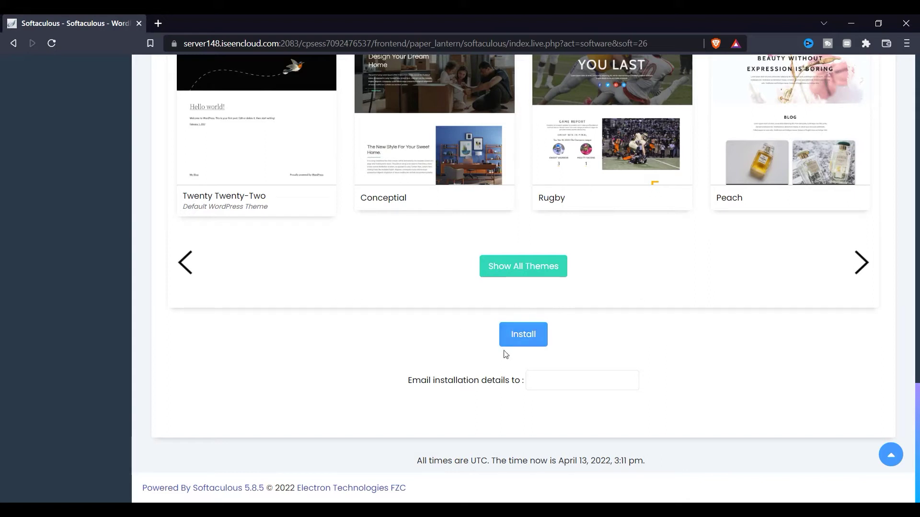
Dismiss the invalid-email alert, enter an admin email address, and run Install again.
{"action": "left_click", "coordinate": [521, 350]}
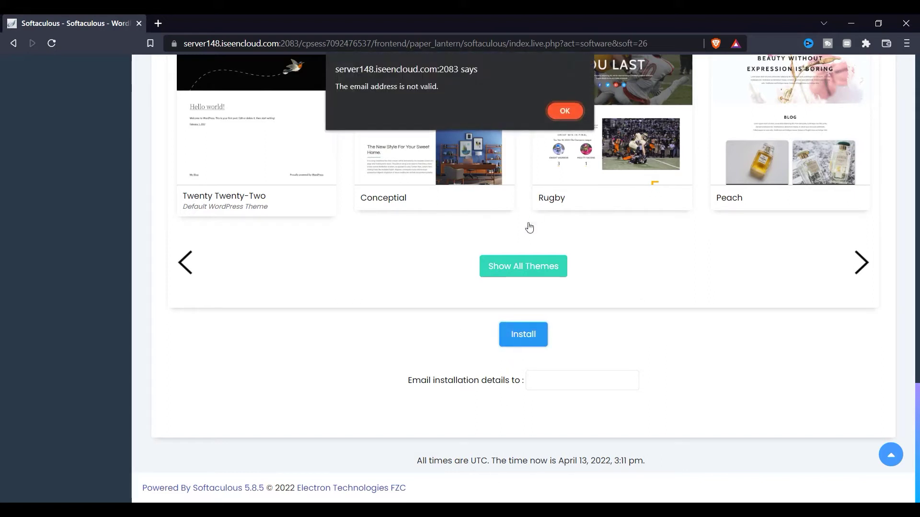
{"action": "left_click", "coordinate": [580, 113]}
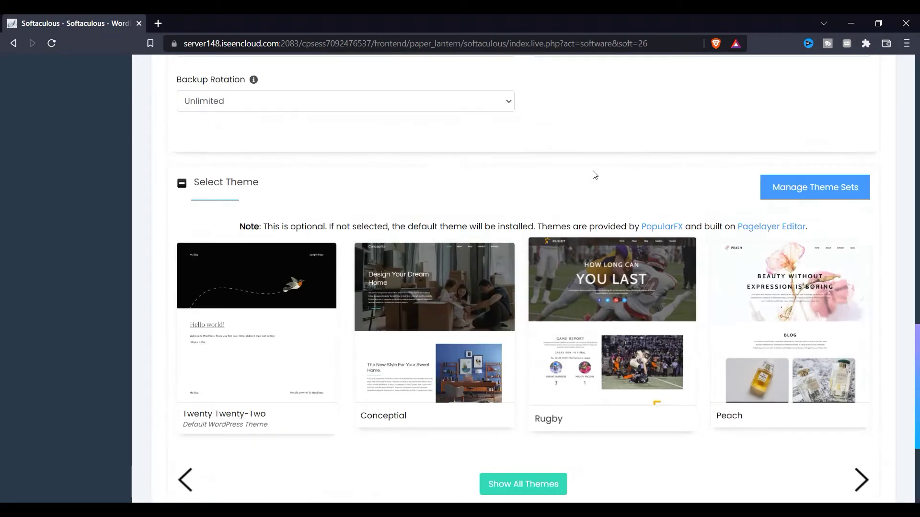
{"action": "scroll", "coordinate": [587, 240], "scroll_direction": "up", "scroll_amount": 1}
{"action": "left_click", "coordinate": [583, 130]}
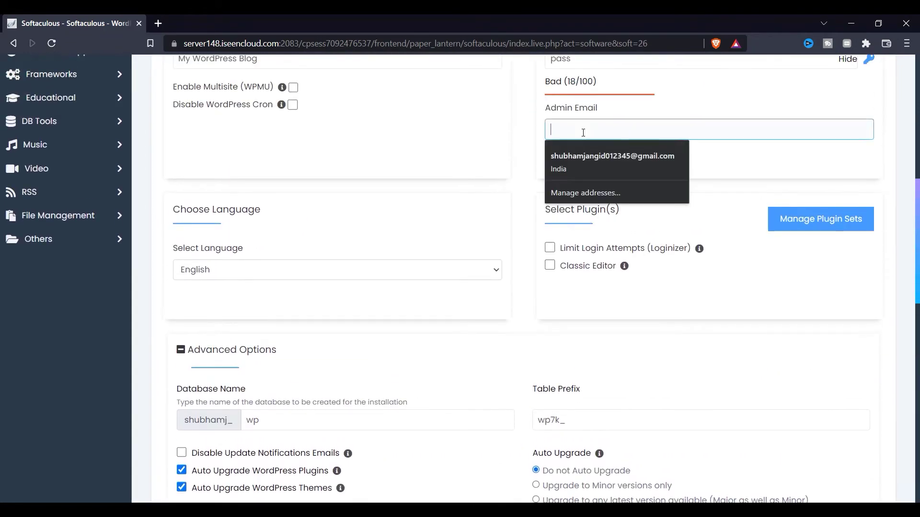
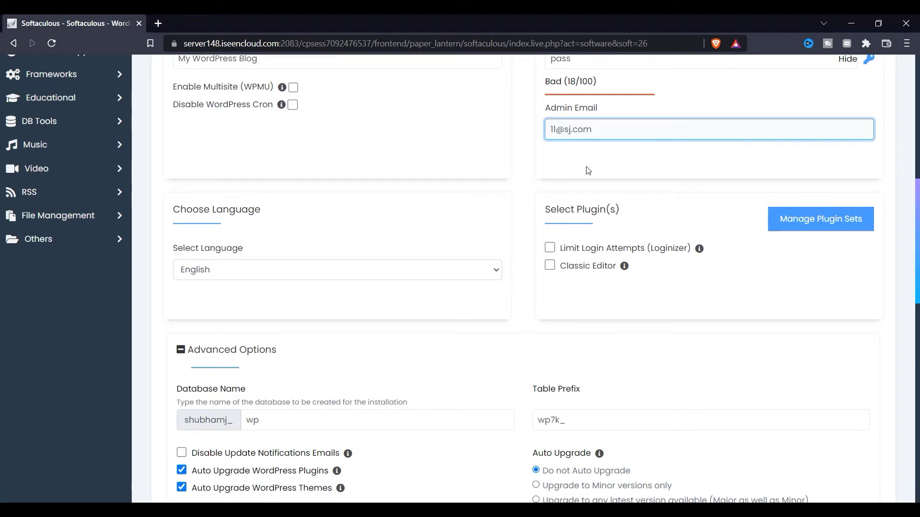
{"action": "scroll", "coordinate": [588, 171], "scroll_direction": "down", "scroll_amount": 10}
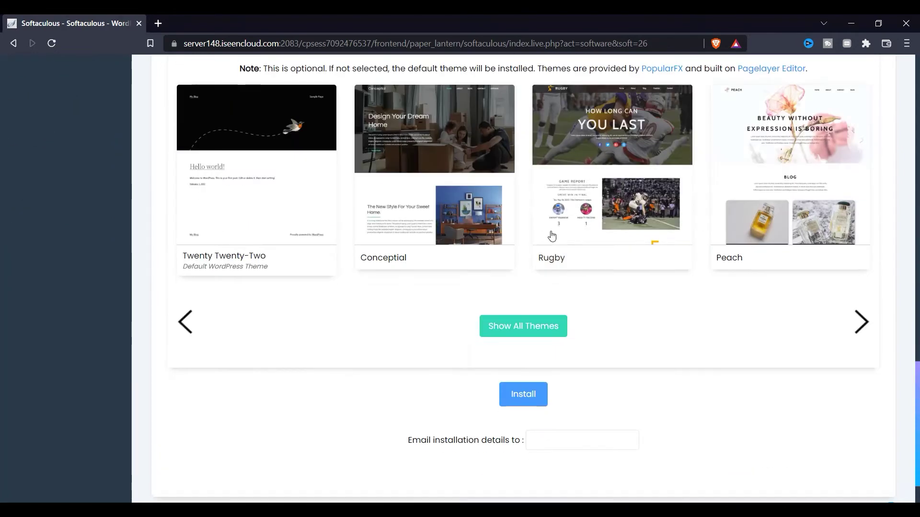
{"action": "left_click", "coordinate": [514, 333]}
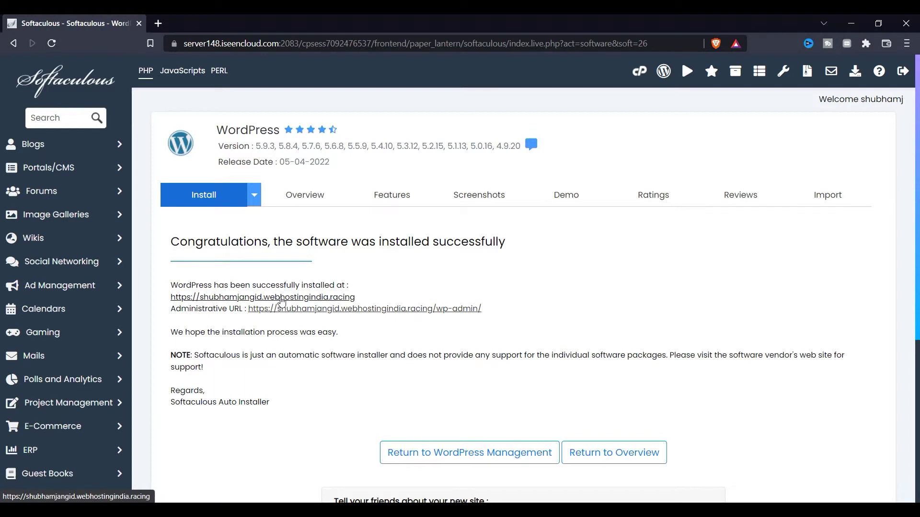
Open the new blog's front page and wp-admin Dashboard from the success page links.
{"action": "left_click", "coordinate": [400, 310]}
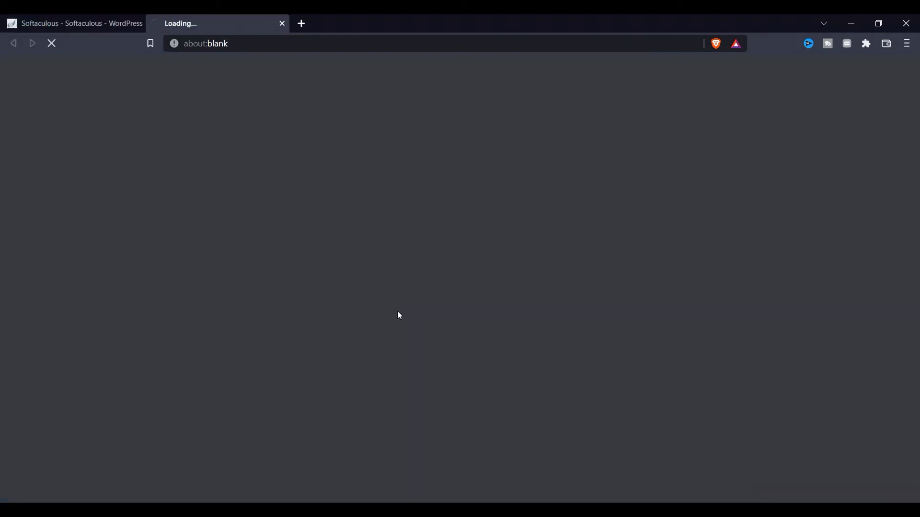
{"action": "left_click", "coordinate": [108, 22]}
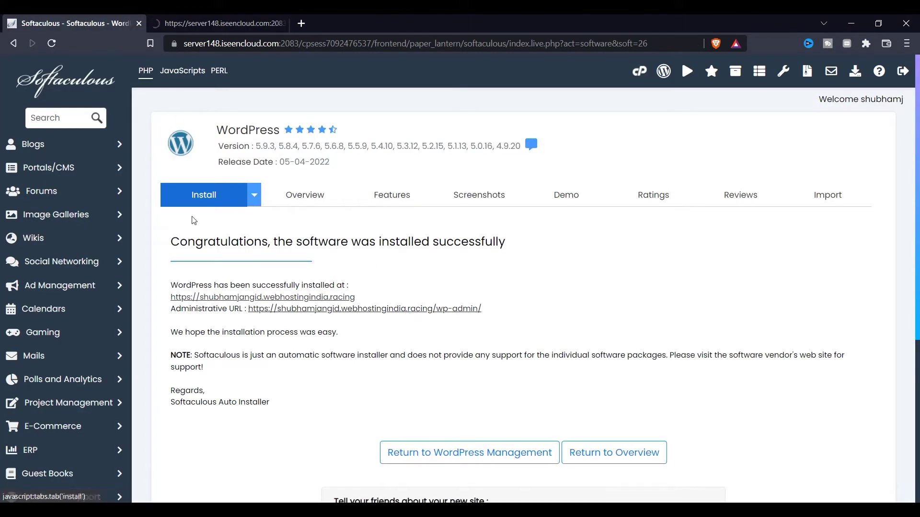
{"action": "left_click", "coordinate": [264, 298]}
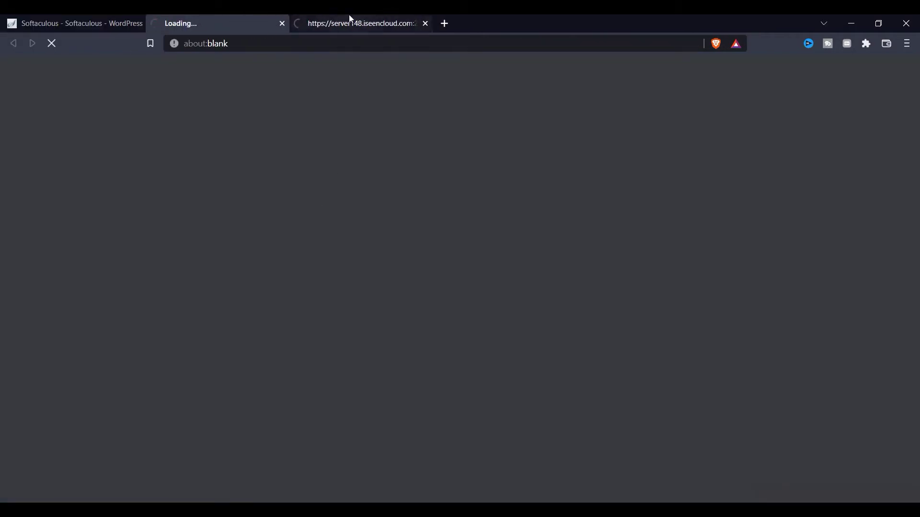
{"action": "left_click", "coordinate": [349, 21]}
{"action": "left_click", "coordinate": [29, 20]}
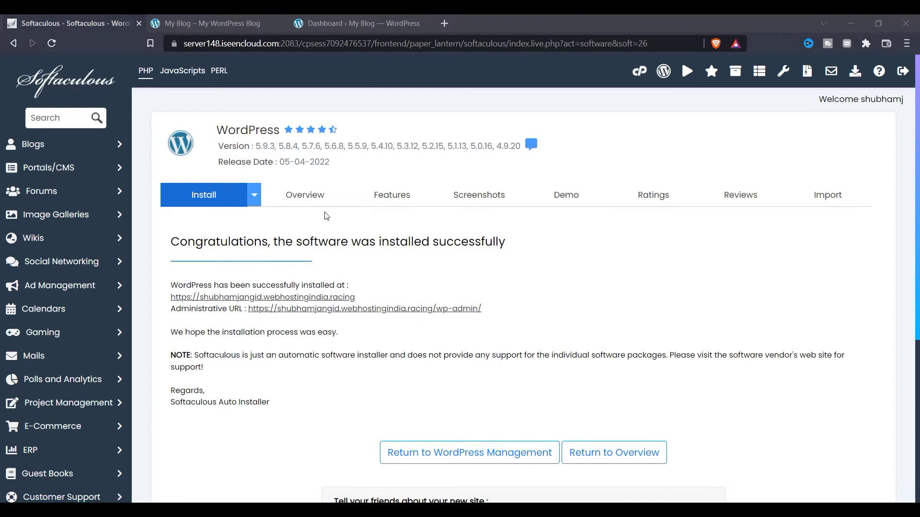
{"action": "left_click", "coordinate": [243, 29]}
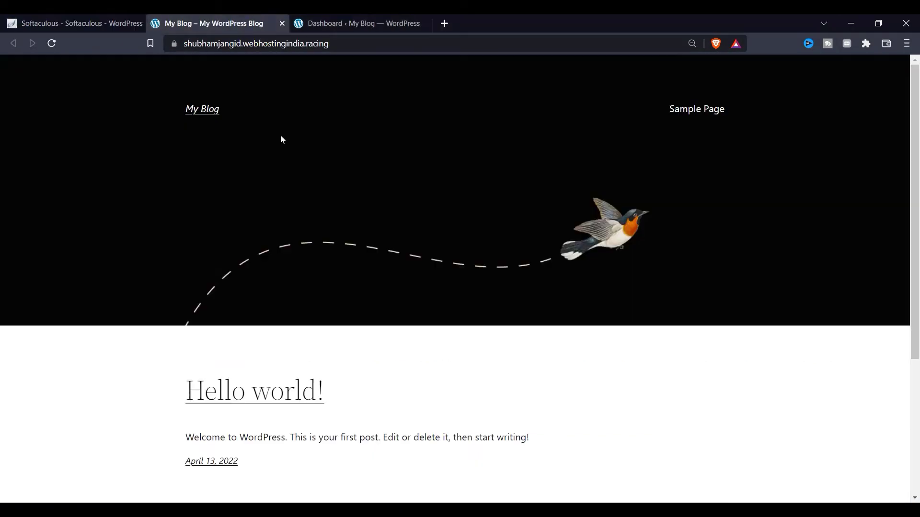
{"action": "left_click", "coordinate": [330, 28]}
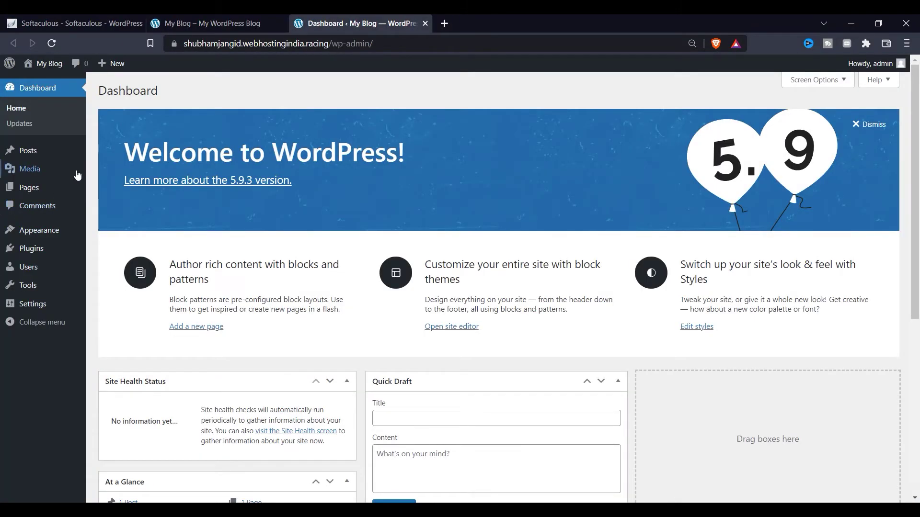
Go to Appearance > Themes and choose Add New to browse popular themes.
{"action": "mouse_move", "coordinate": [78, 176]}
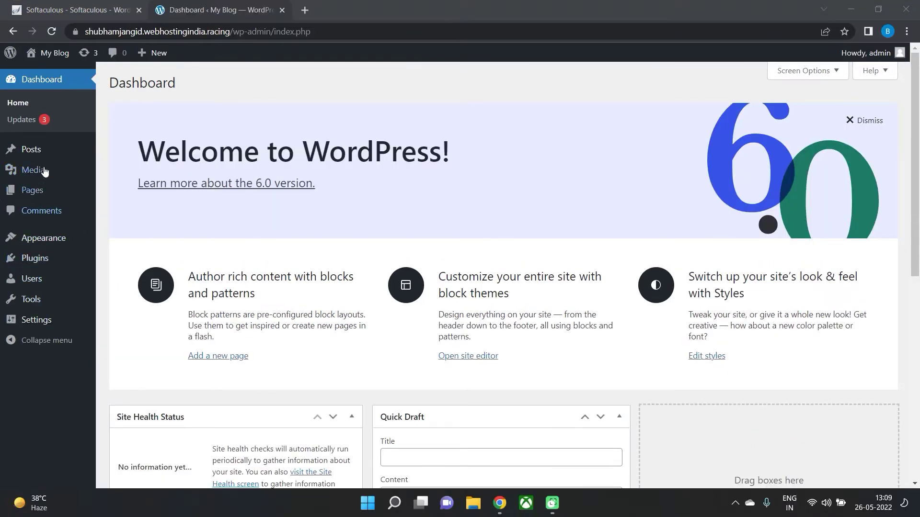
{"action": "mouse_move", "coordinate": [44, 203]}
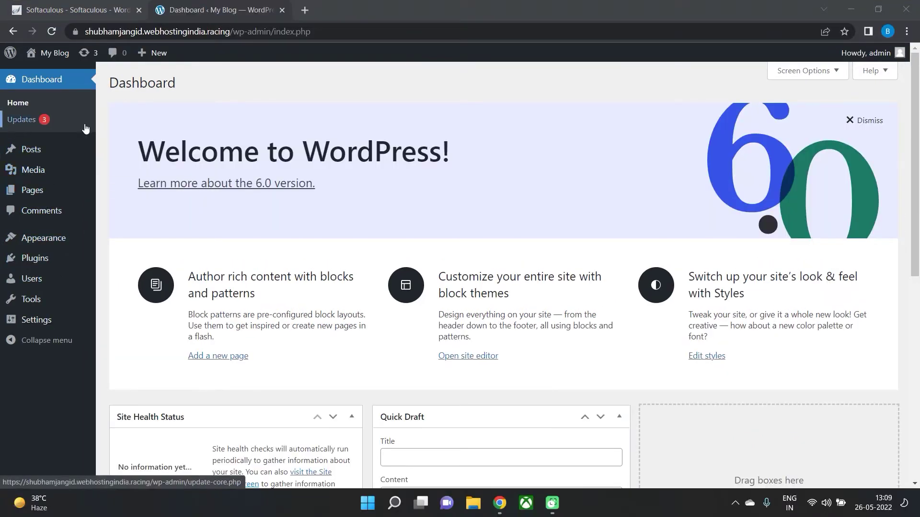
{"action": "mouse_move", "coordinate": [67, 239]}
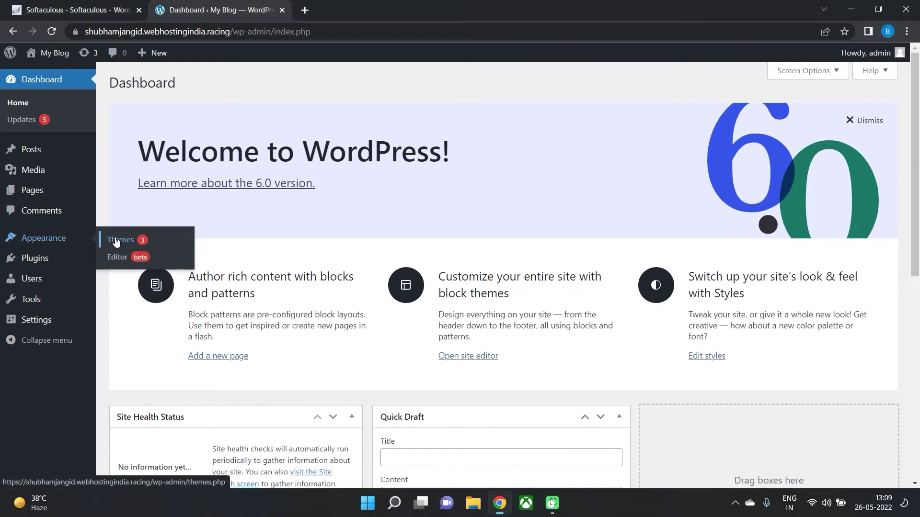
{"action": "left_click", "coordinate": [116, 240]}
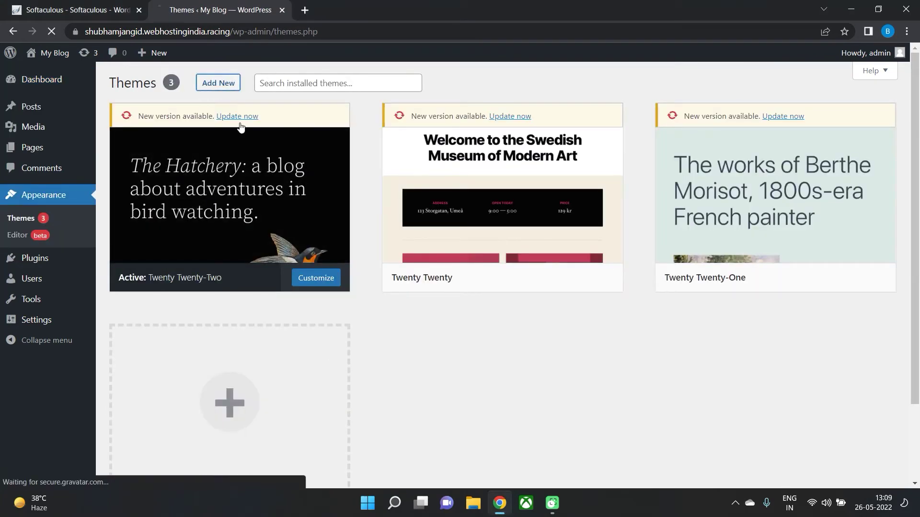
{"action": "left_click", "coordinate": [217, 86]}
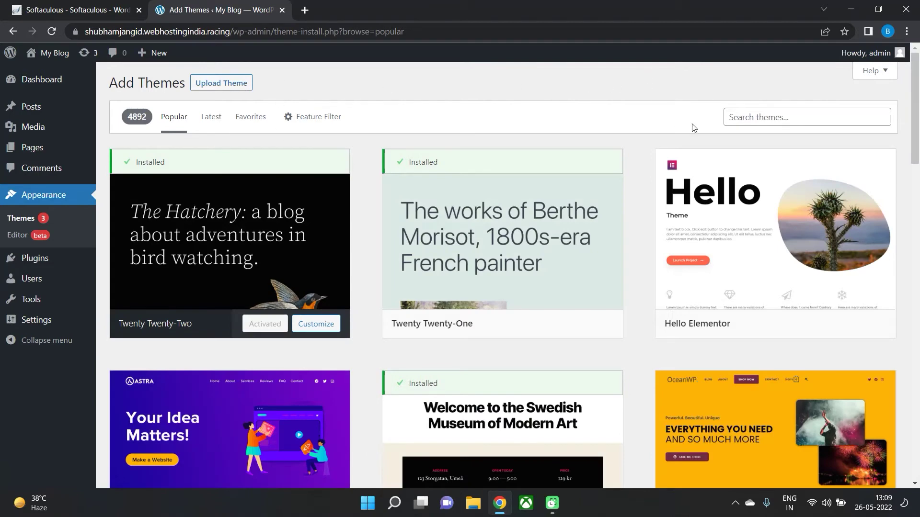
Search the theme directory for Kadence and install it from its preview.
{"action": "right_click", "coordinate": [749, 119]}
{"action": "left_click", "coordinate": [777, 213]}
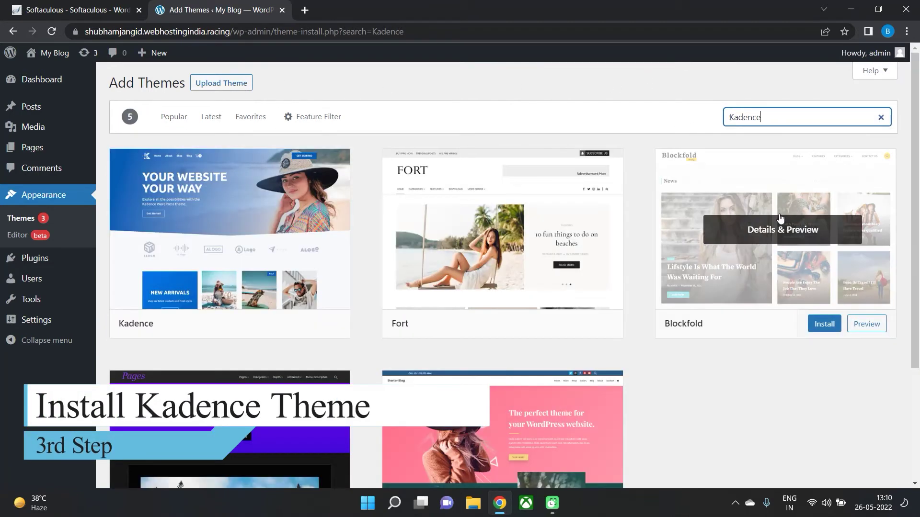
{"action": "mouse_move", "coordinate": [278, 326]}
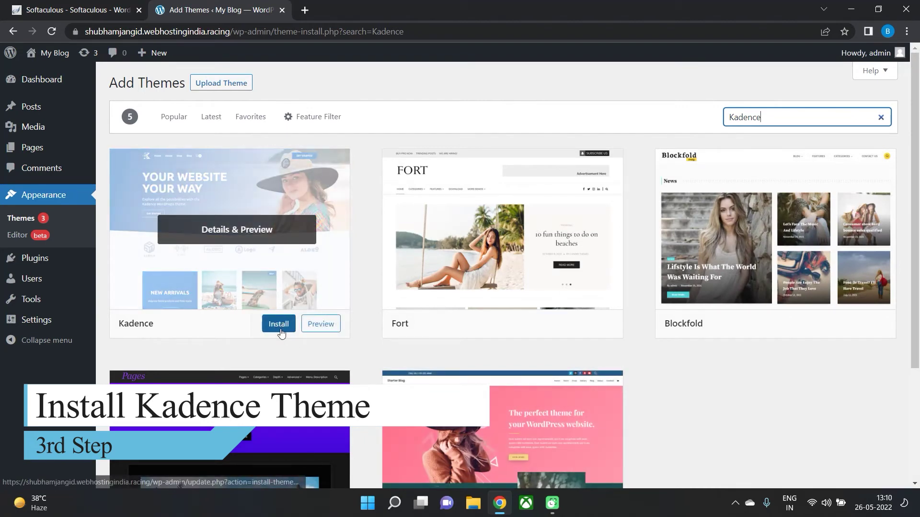
{"action": "left_click", "coordinate": [280, 326]}
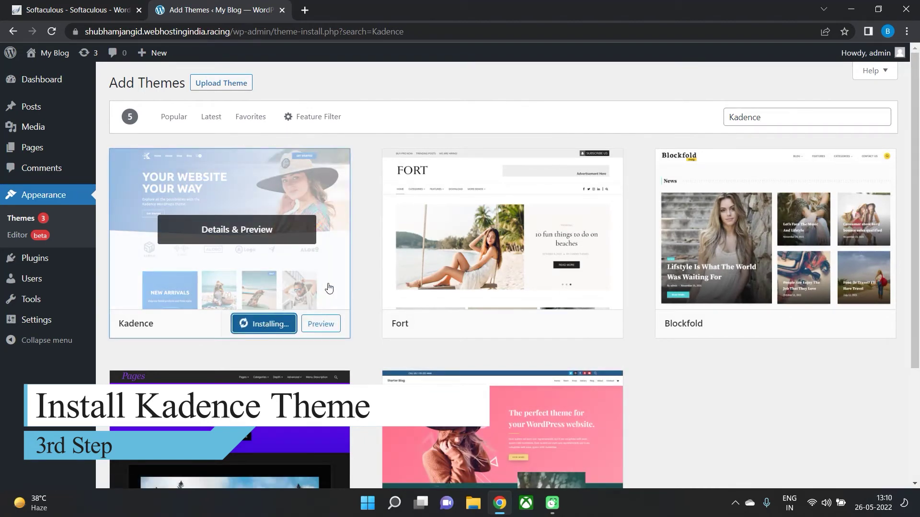
{"action": "left_click", "coordinate": [329, 288]}
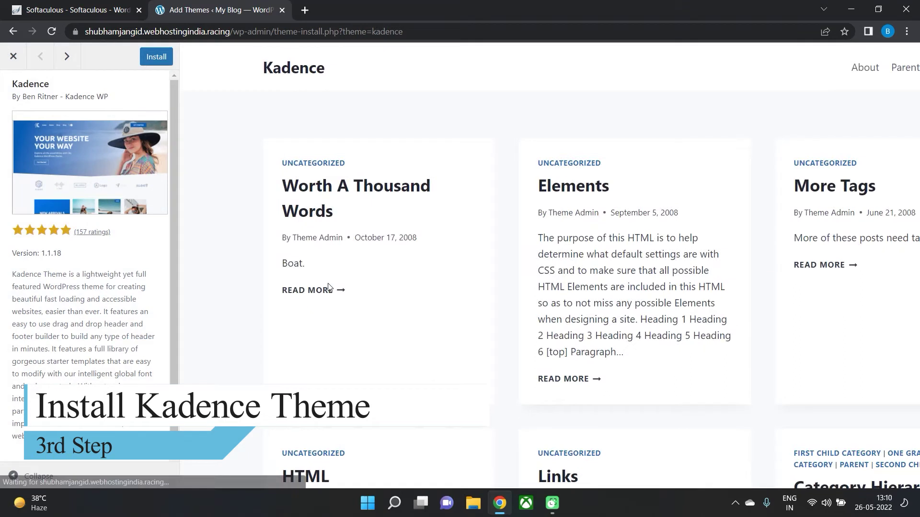
{"action": "left_click", "coordinate": [152, 62]}
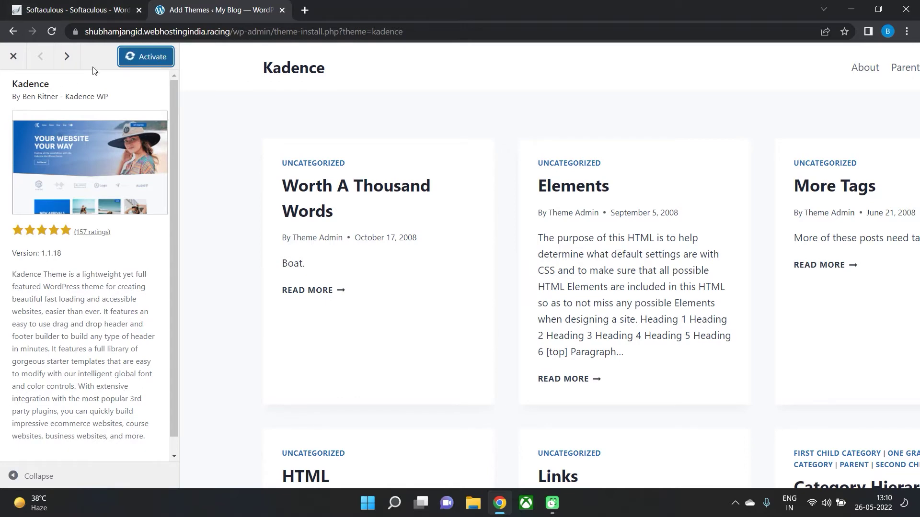
Activate the Kadence theme, confirming Leave in the browser prompt.
{"action": "scroll", "coordinate": [199, 297], "scroll_direction": "down", "scroll_amount": 3}
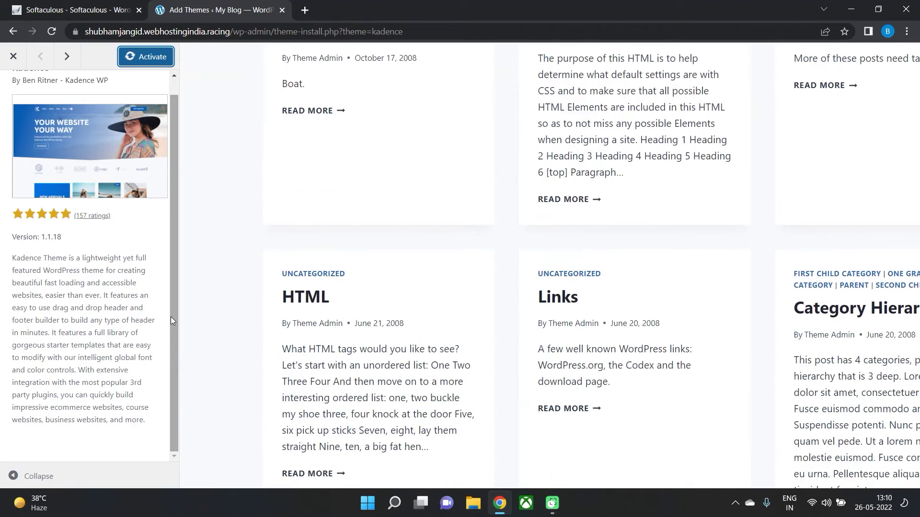
{"action": "left_click", "coordinate": [143, 60]}
{"action": "left_click", "coordinate": [519, 100]}
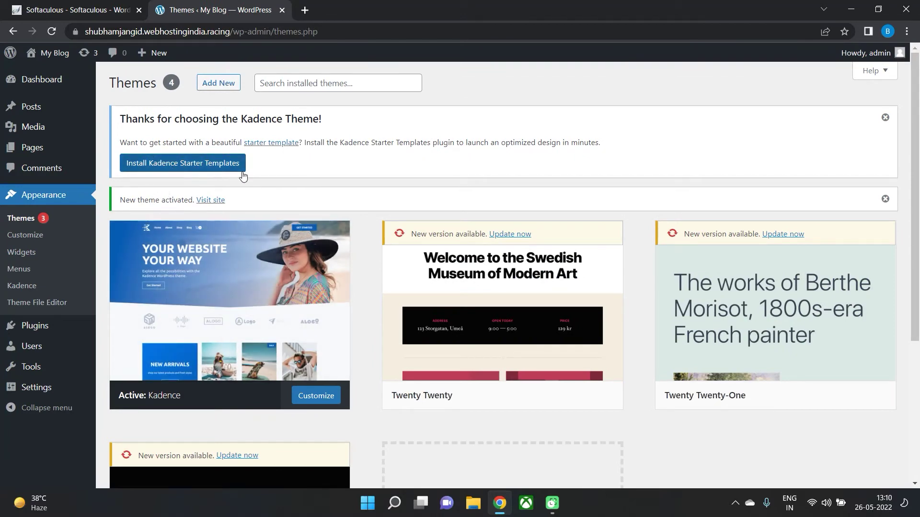
Install the Kadence Starter Templates plugin and preview the Elementor versions of the templates.
{"action": "left_click", "coordinate": [169, 165]}
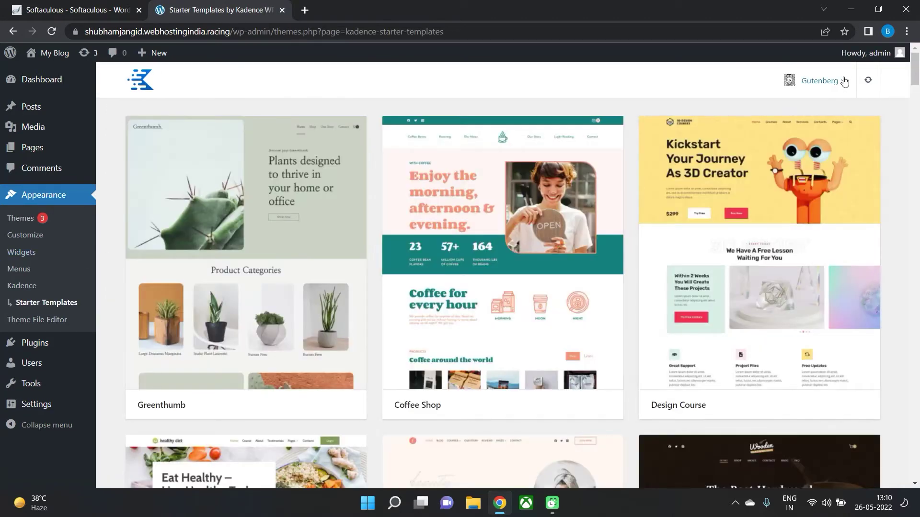
{"action": "left_click", "coordinate": [844, 81]}
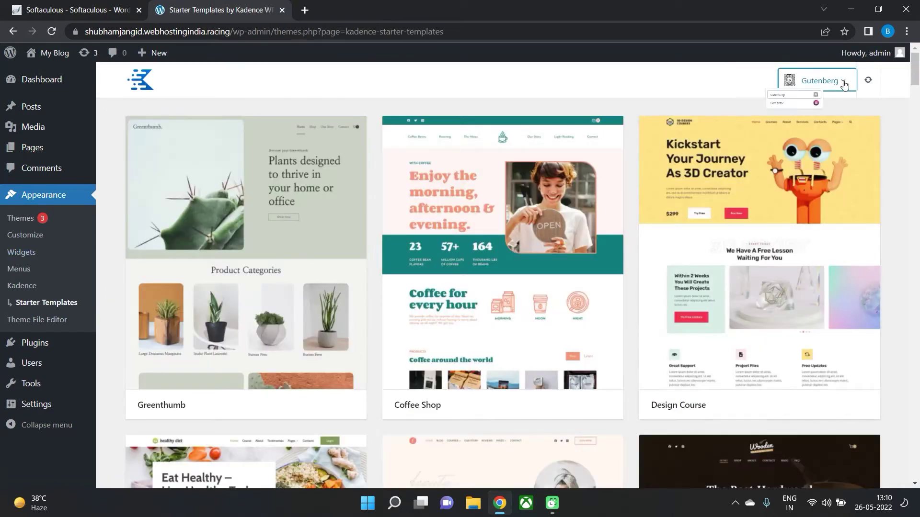
{"action": "left_click", "coordinate": [712, 137]}
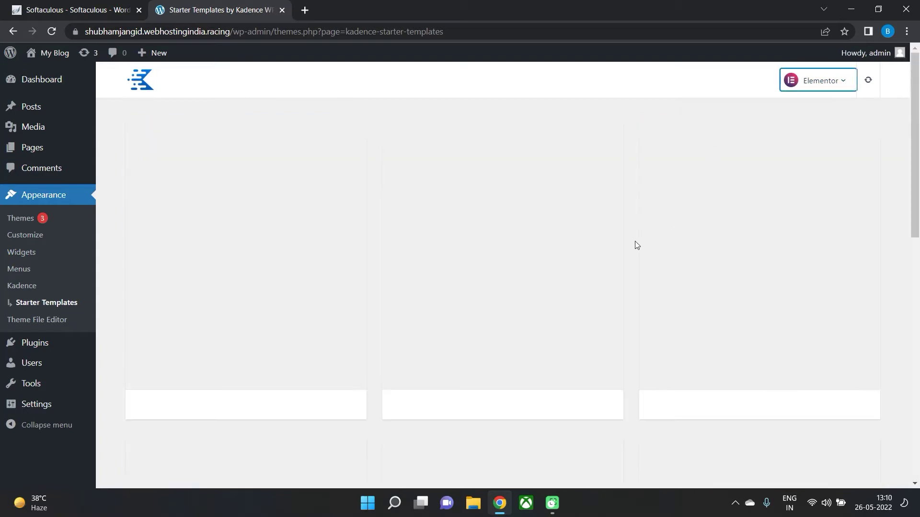
{"action": "scroll", "coordinate": [437, 254], "scroll_direction": "down", "scroll_amount": 15}
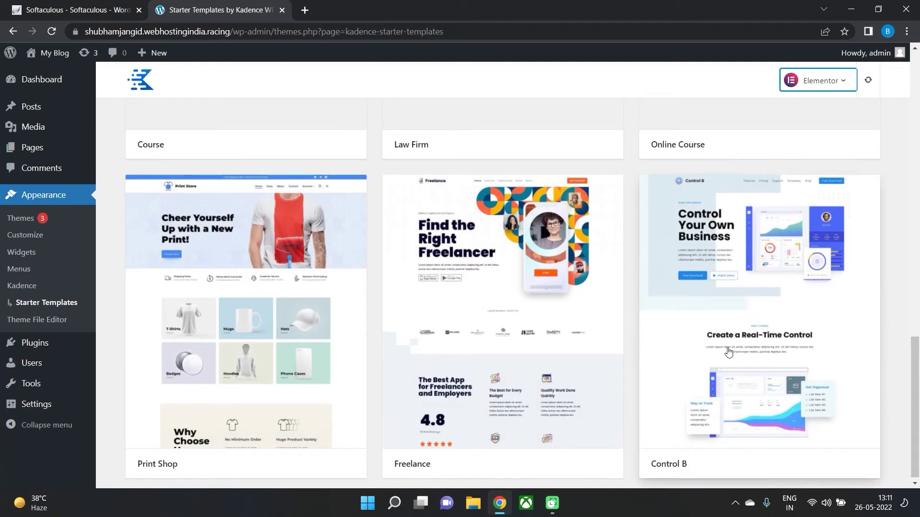
{"action": "scroll", "coordinate": [856, 329], "scroll_direction": "up", "scroll_amount": 15}
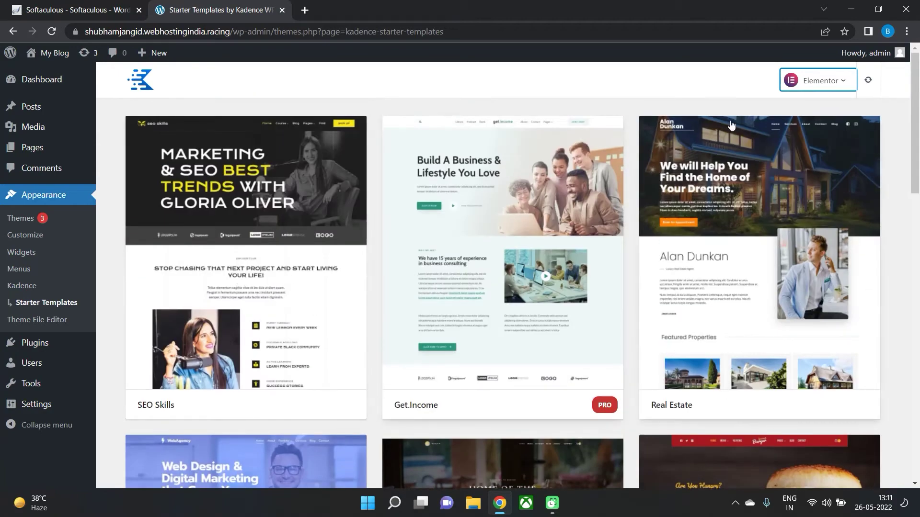
Switch the template gallery back to Gutenberg and browse through the available site designs.
{"action": "left_click", "coordinate": [819, 82]}
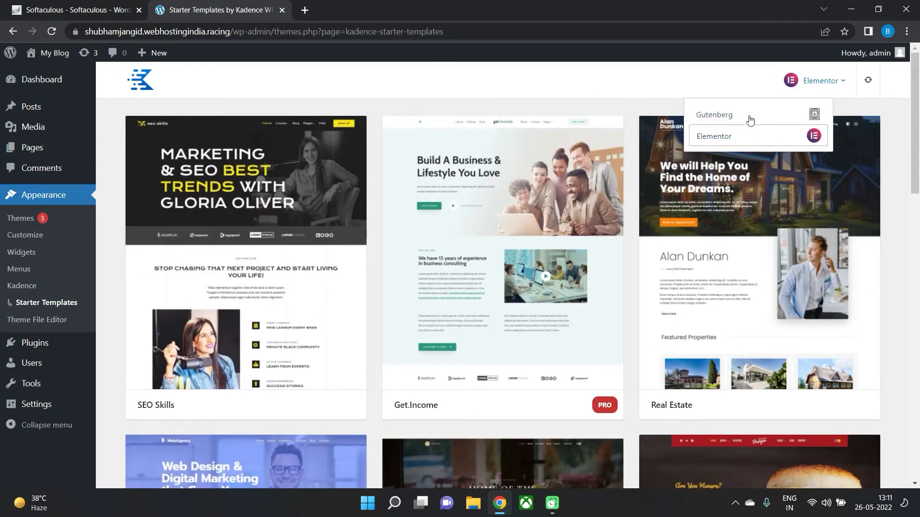
{"action": "left_click", "coordinate": [749, 117]}
{"action": "scroll", "coordinate": [479, 400], "scroll_direction": "down", "scroll_amount": 3}
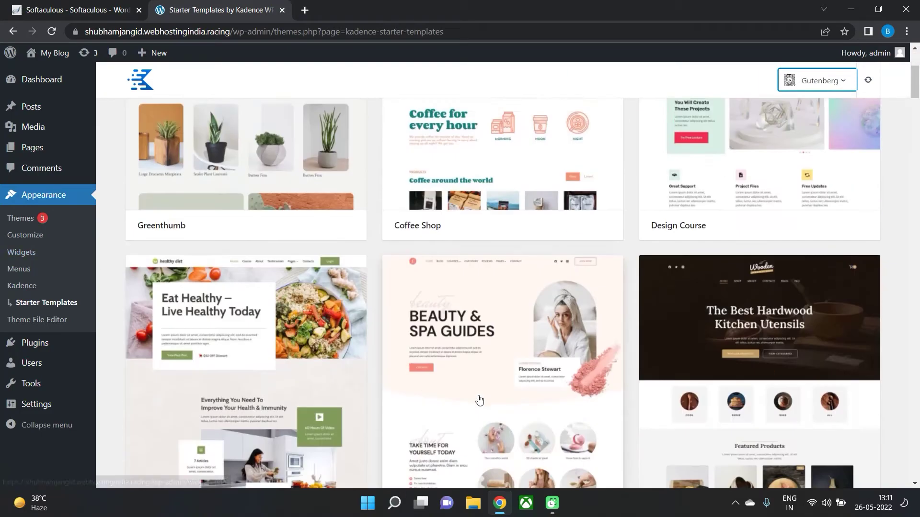
{"action": "scroll", "coordinate": [479, 400], "scroll_direction": "down", "scroll_amount": 19}
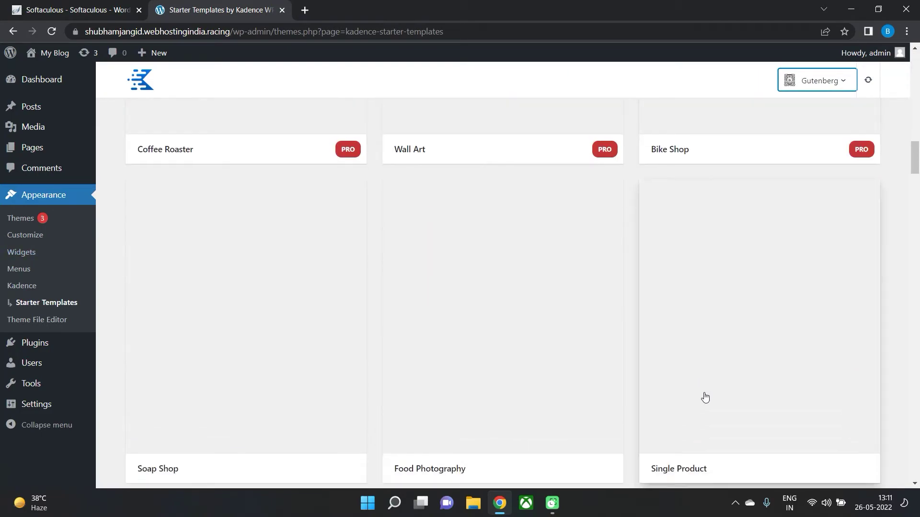
{"action": "scroll", "coordinate": [763, 417], "scroll_direction": "down", "scroll_amount": 5}
{"action": "scroll", "coordinate": [667, 375], "scroll_direction": "up", "scroll_amount": 20}
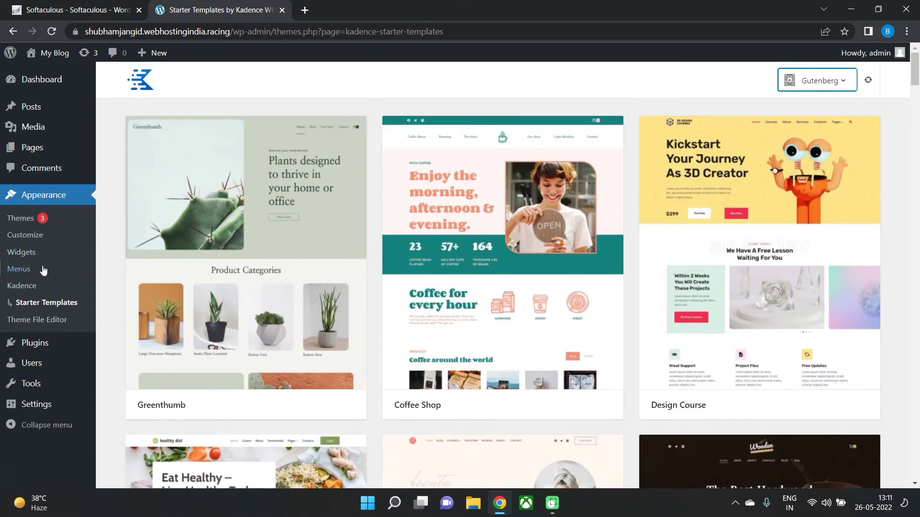
{"action": "left_click_drag", "start_coordinate": [915, 89], "coordinate": [916, 178]}
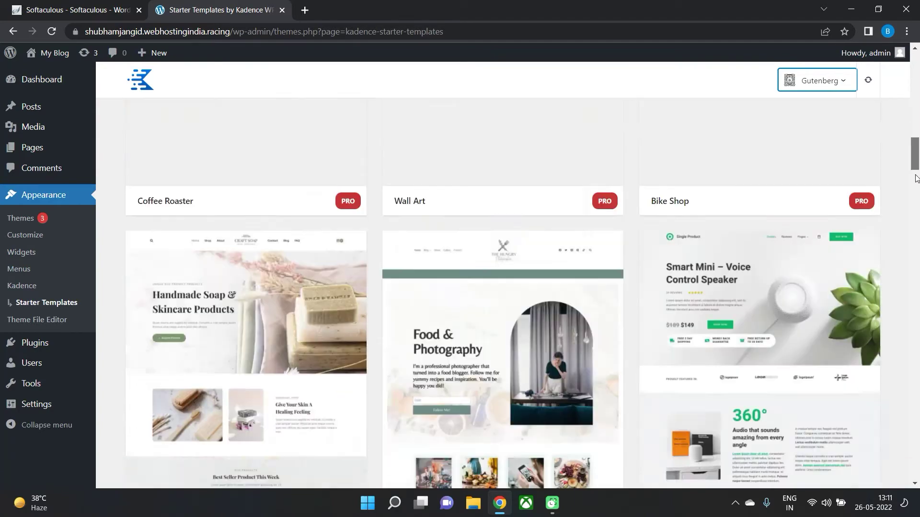
{"action": "scroll", "coordinate": [351, 269], "scroll_direction": "down", "scroll_amount": 20}
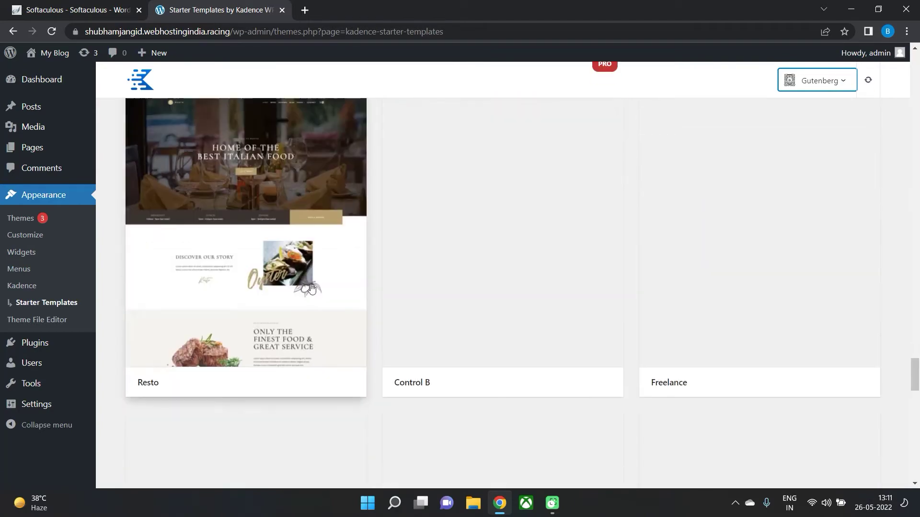
{"action": "scroll", "coordinate": [302, 280], "scroll_direction": "down", "scroll_amount": 20}
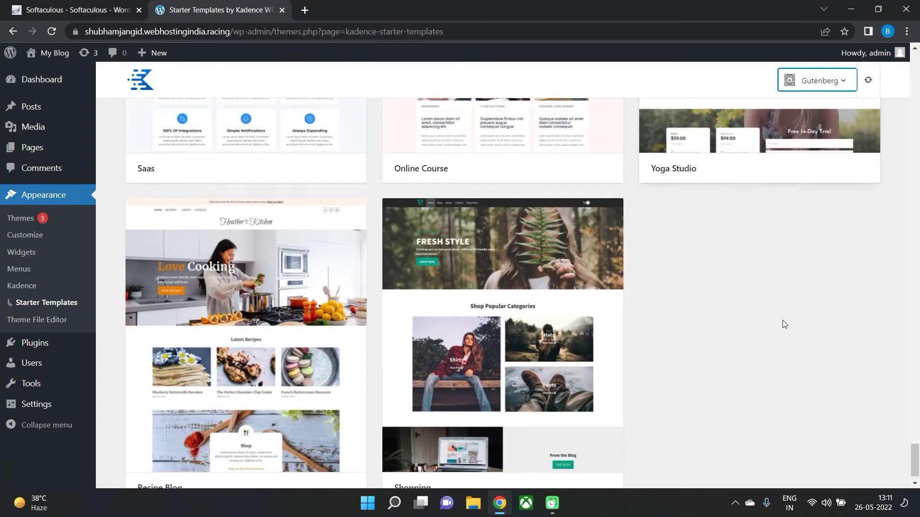
{"action": "scroll", "coordinate": [349, 374], "scroll_direction": "up", "scroll_amount": 20}
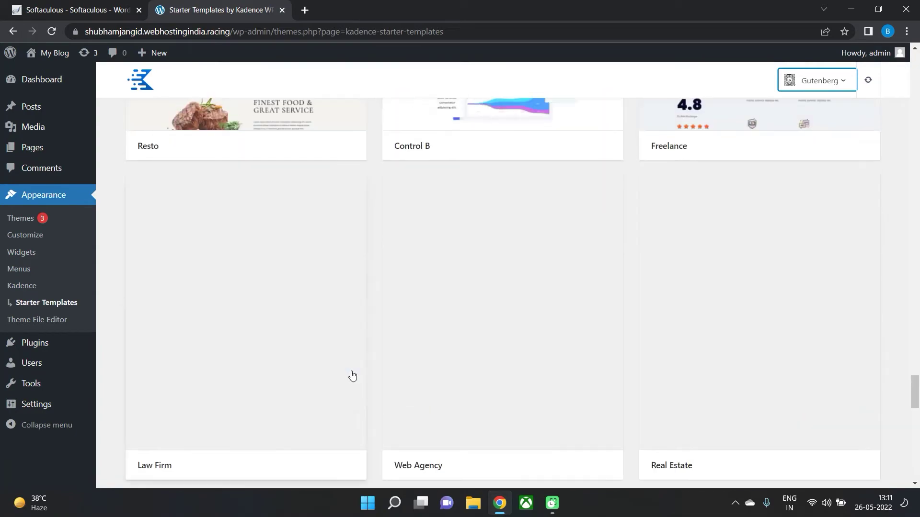
{"action": "scroll", "coordinate": [352, 376], "scroll_direction": "up", "scroll_amount": 15}
{"action": "left_click_drag", "start_coordinate": [916, 302], "coordinate": [918, 127]}
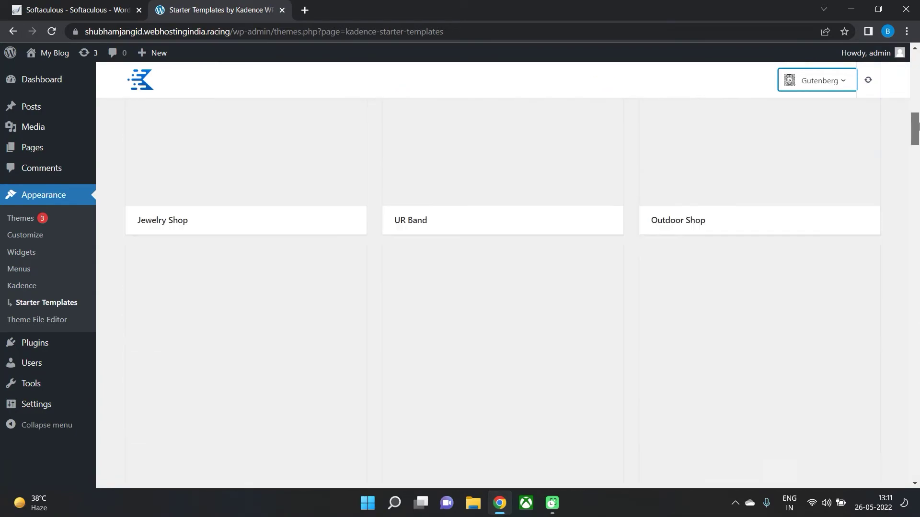
{"action": "scroll", "coordinate": [312, 211], "scroll_direction": "up", "scroll_amount": 12}
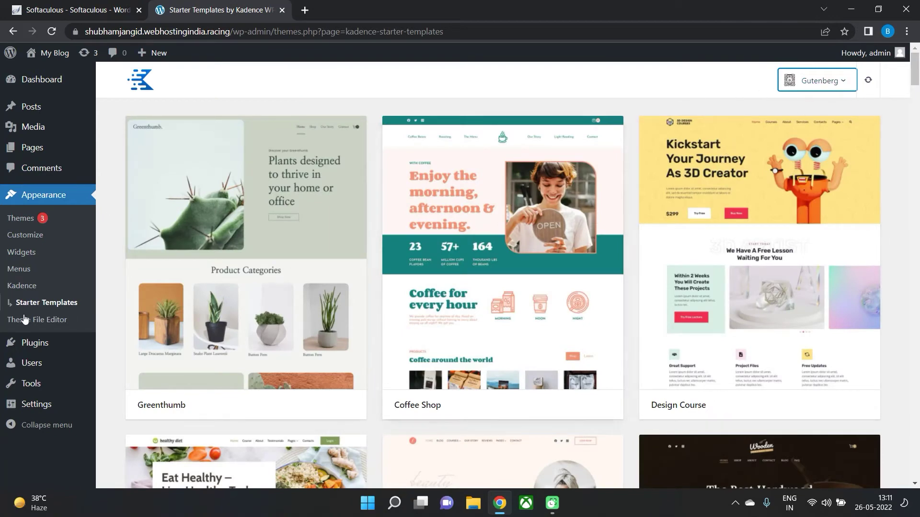
{"action": "scroll", "coordinate": [402, 335], "scroll_direction": "down", "scroll_amount": 6}
{"action": "scroll", "coordinate": [402, 335], "scroll_direction": "up", "scroll_amount": 6}
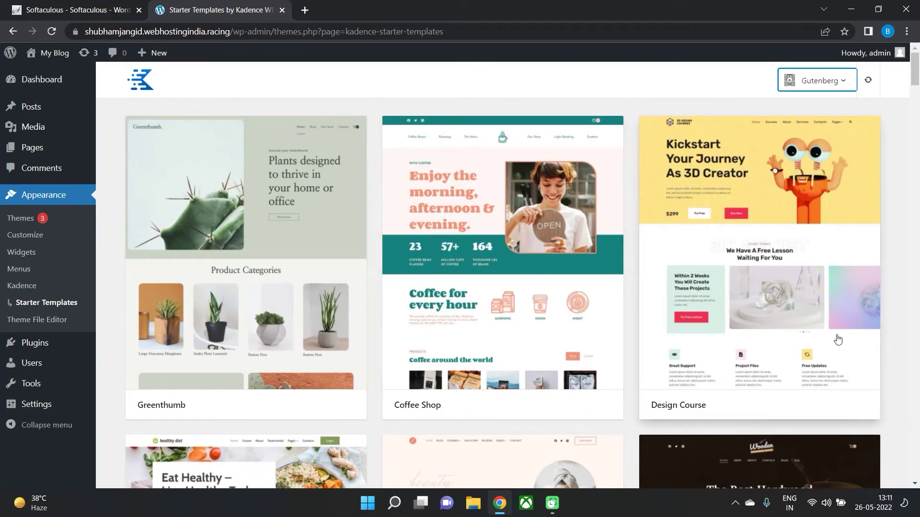
{"action": "scroll", "coordinate": [220, 335], "scroll_direction": "down", "scroll_amount": 3}
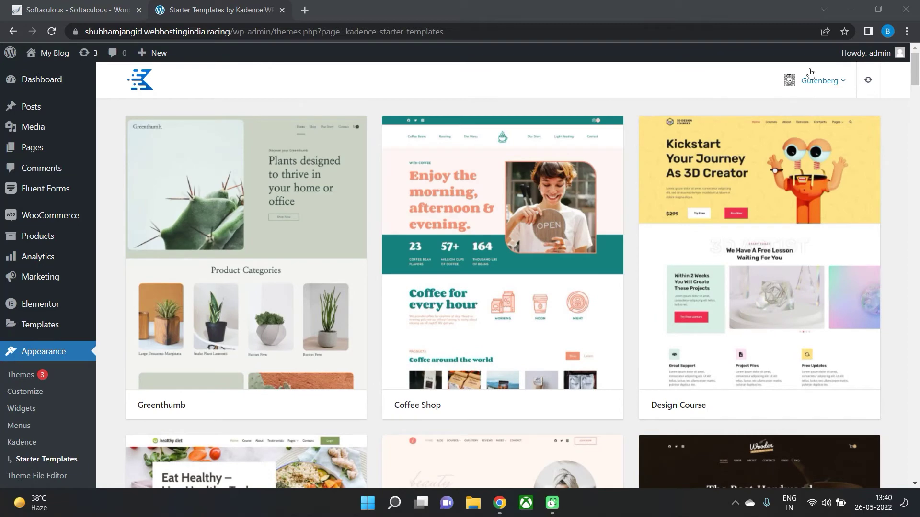
Switch the gallery to Elementor templates and open the Online Course template.
{"action": "left_click", "coordinate": [814, 82]}
{"action": "left_click", "coordinate": [786, 137]}
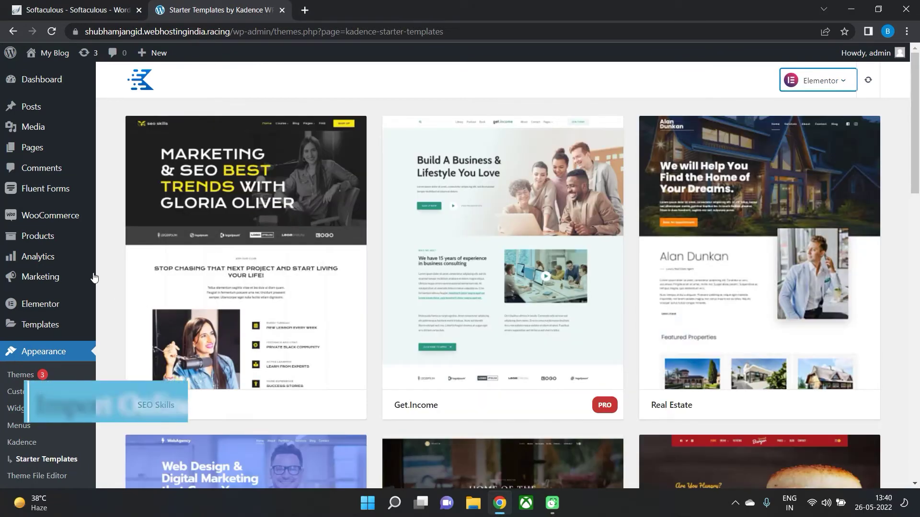
{"action": "scroll", "coordinate": [663, 364], "scroll_direction": "down", "scroll_amount": 3}
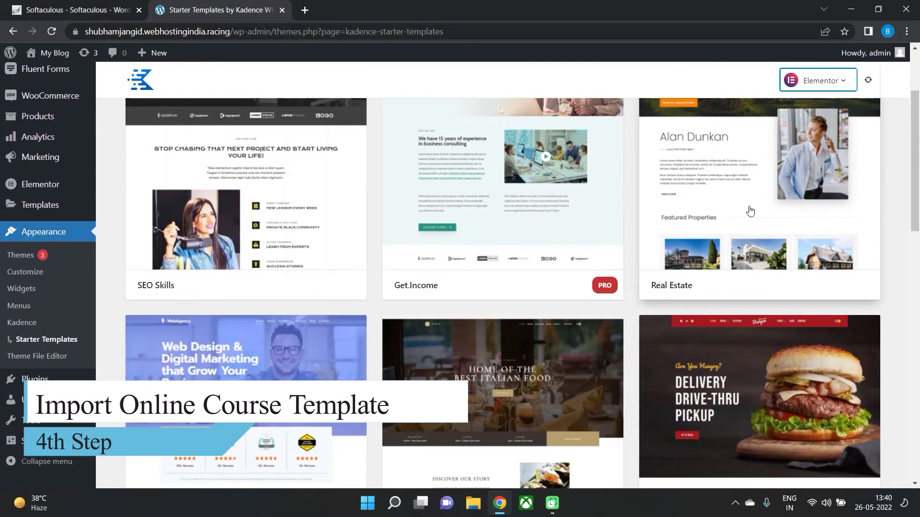
{"action": "scroll", "coordinate": [642, 285], "scroll_direction": "down", "scroll_amount": 5}
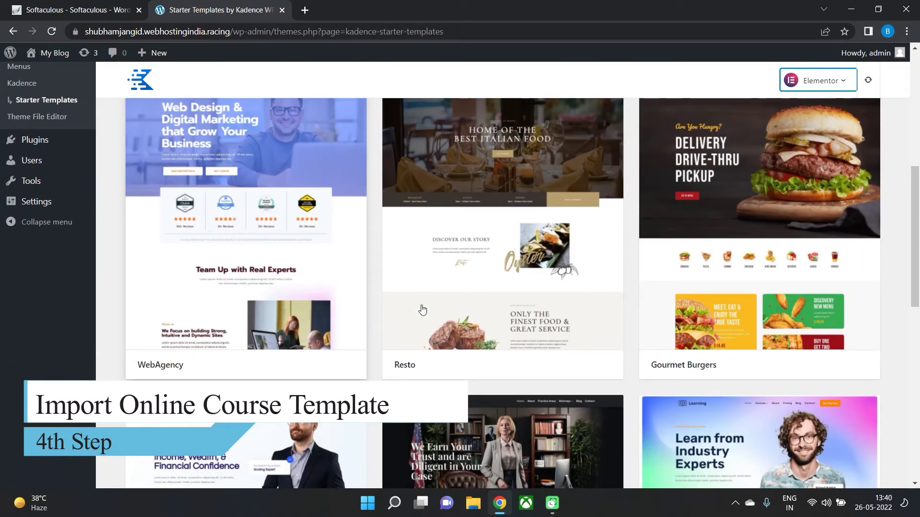
{"action": "scroll", "coordinate": [782, 264], "scroll_direction": "down", "scroll_amount": 5}
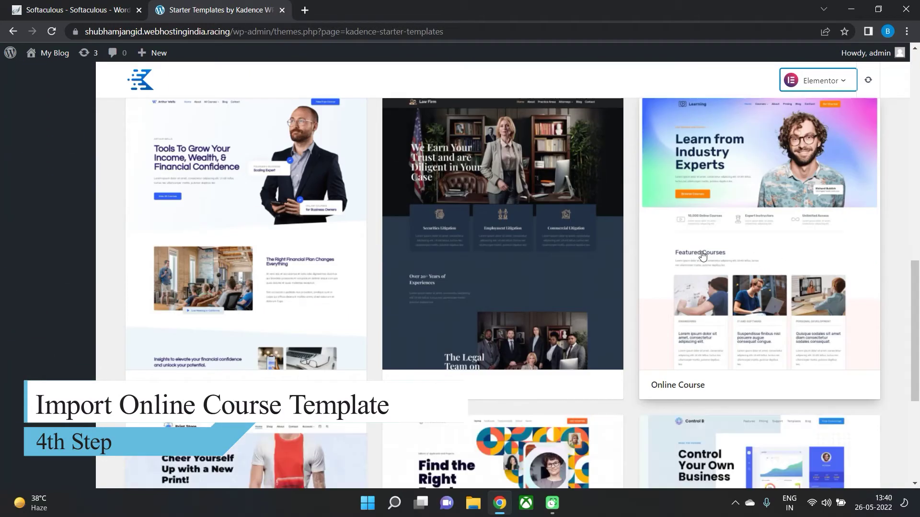
{"action": "left_click", "coordinate": [735, 253]}
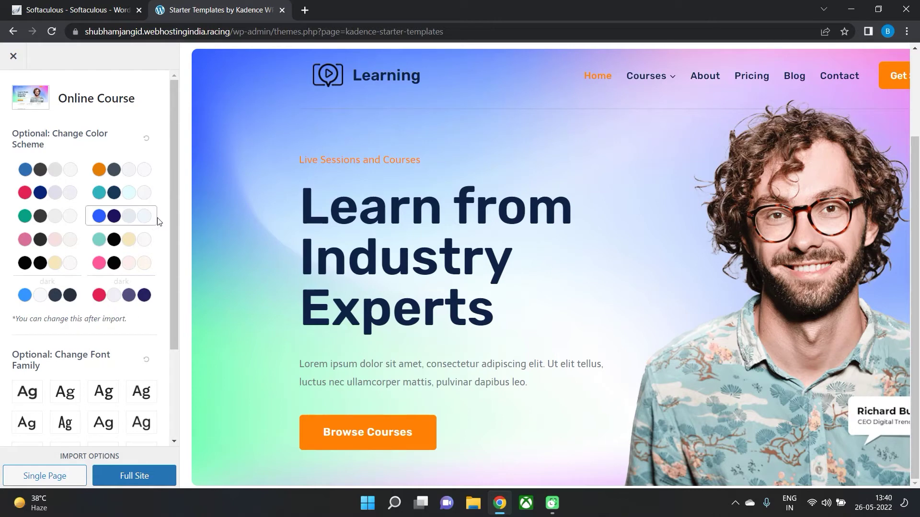
Try the teal, indigo, pink and green palettes, then settle on the blue and dark scheme.
{"action": "left_click_drag", "start_coordinate": [301, 161], "coordinate": [433, 165]}
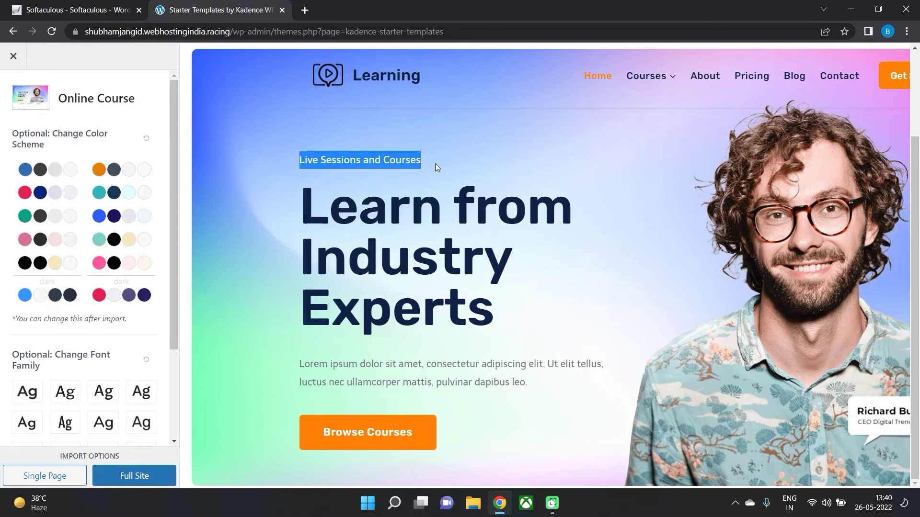
{"action": "triple_click", "coordinate": [403, 165]}
{"action": "left_click", "coordinate": [43, 173]}
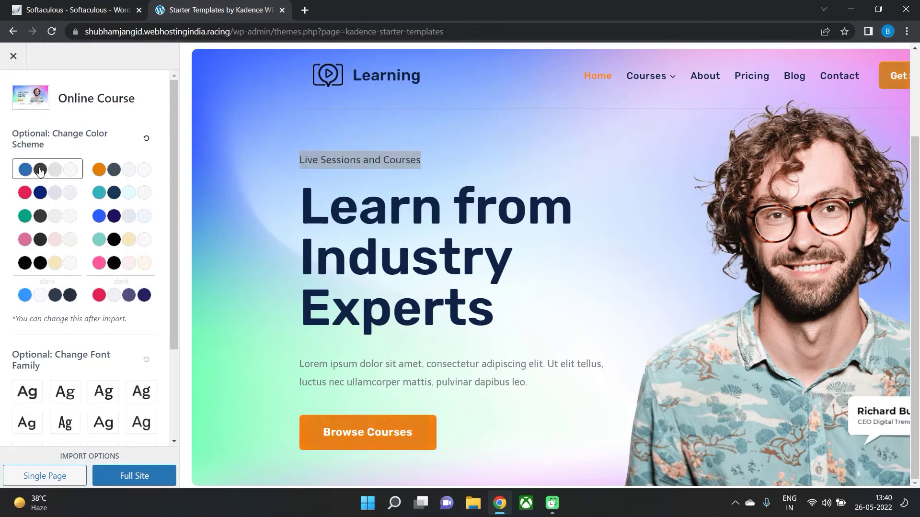
{"action": "left_click", "coordinate": [392, 189]}
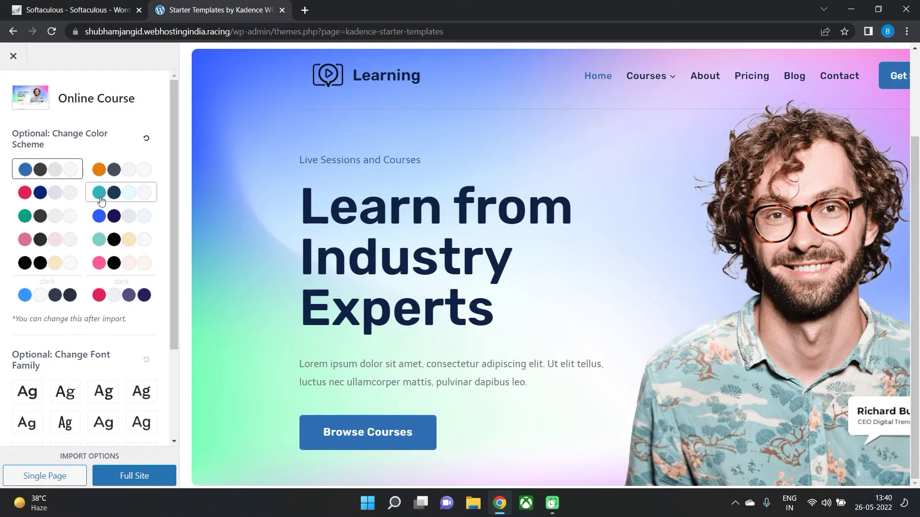
{"action": "left_click", "coordinate": [146, 191]}
{"action": "left_click", "coordinate": [125, 216]}
{"action": "left_click", "coordinate": [50, 242]}
{"action": "left_click", "coordinate": [34, 210]}
{"action": "left_click", "coordinate": [36, 171]}
{"action": "scroll", "coordinate": [304, 255], "scroll_direction": "down", "scroll_amount": 10}
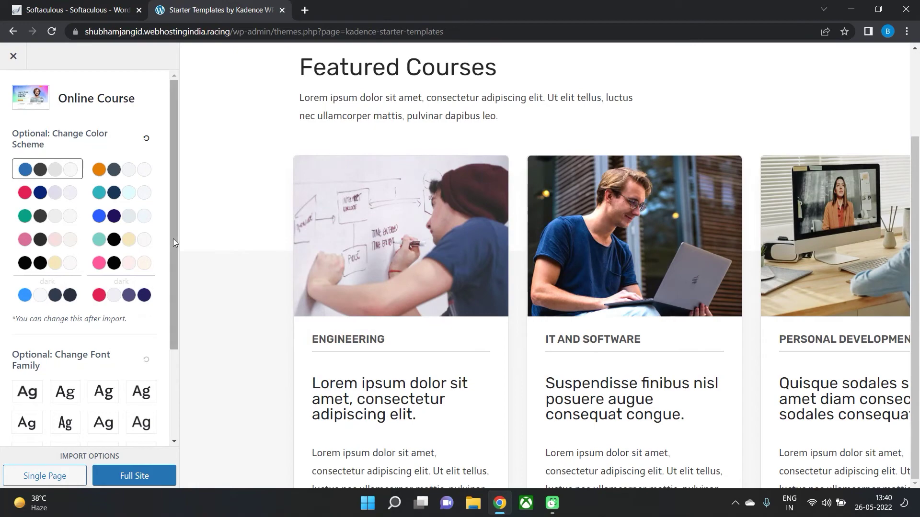
{"action": "left_click_drag", "start_coordinate": [174, 239], "coordinate": [172, 334]}
{"action": "scroll", "coordinate": [108, 400], "scroll_direction": "up", "scroll_amount": 3}
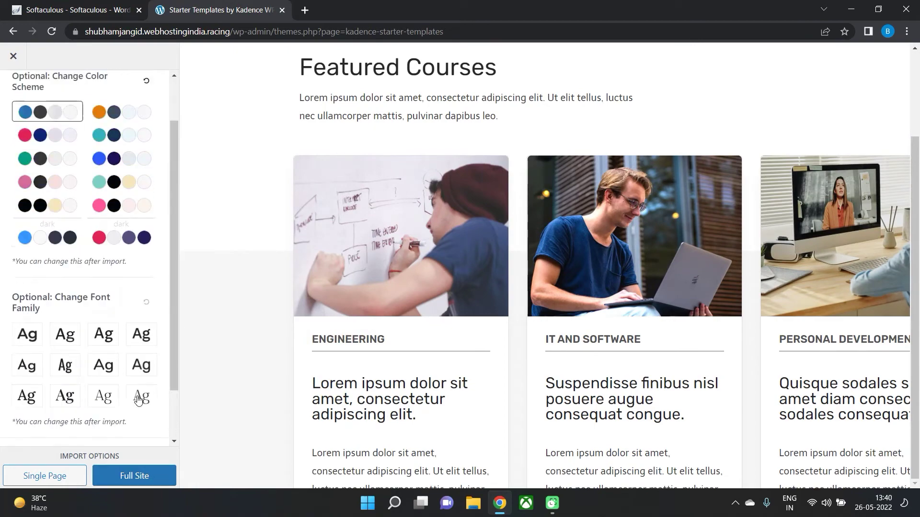
{"action": "scroll", "coordinate": [248, 297], "scroll_direction": "up", "scroll_amount": 10}
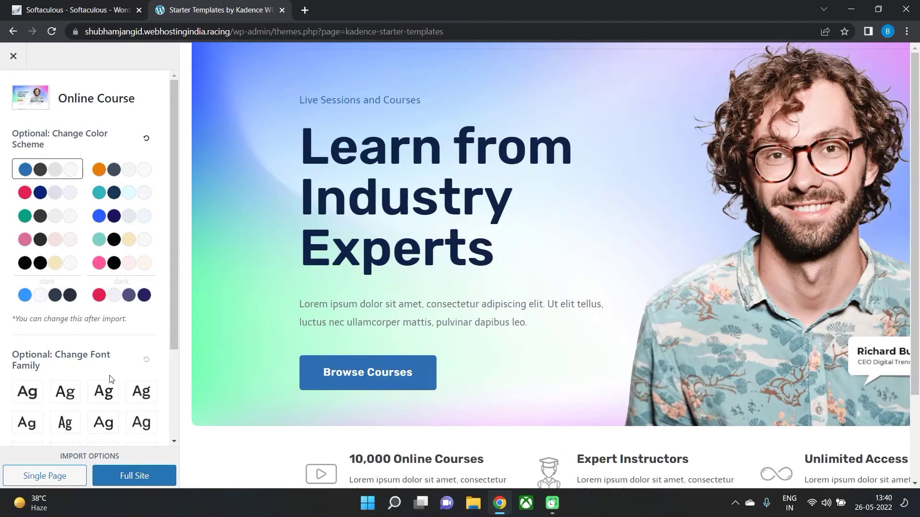
Run a Full Site import of Online Course with 'Delete Previously Imported Posts and Images' enabled.
{"action": "left_click", "coordinate": [136, 476]}
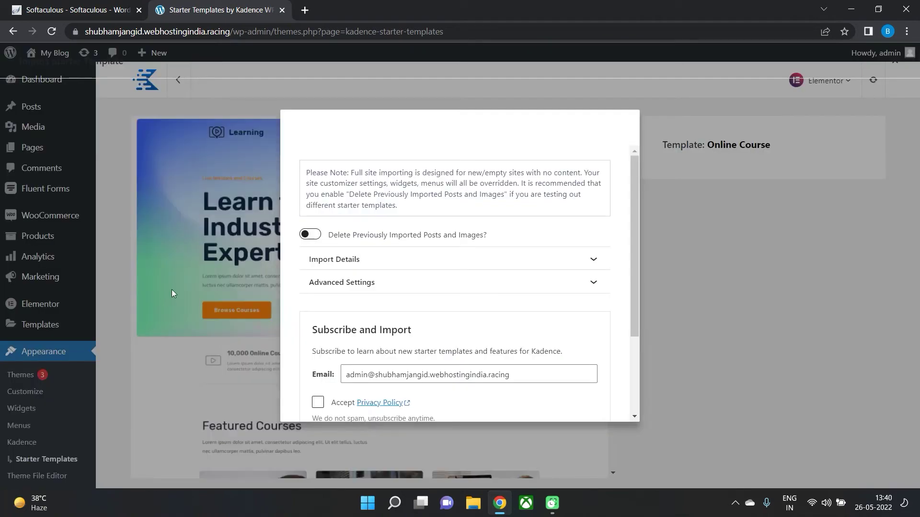
{"action": "left_click", "coordinate": [312, 235]}
{"action": "scroll", "coordinate": [410, 261], "scroll_direction": "down", "scroll_amount": 3}
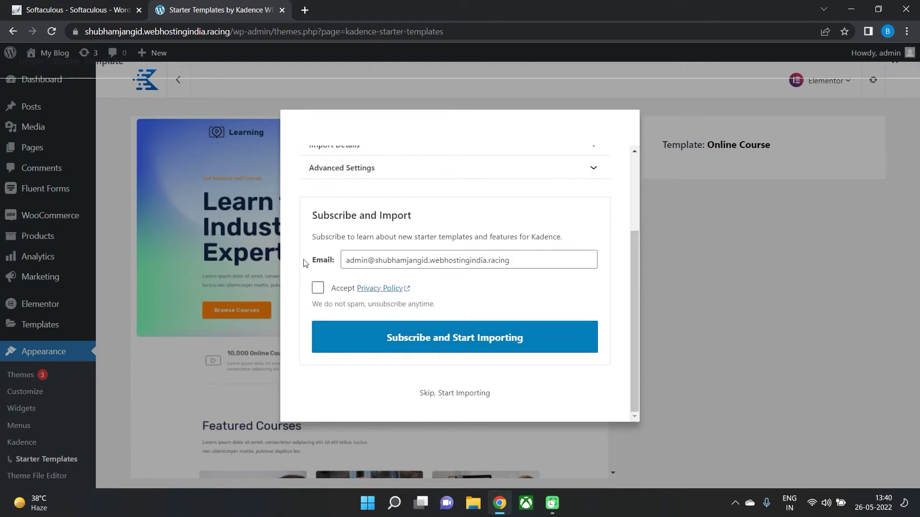
{"action": "left_click", "coordinate": [443, 394]}
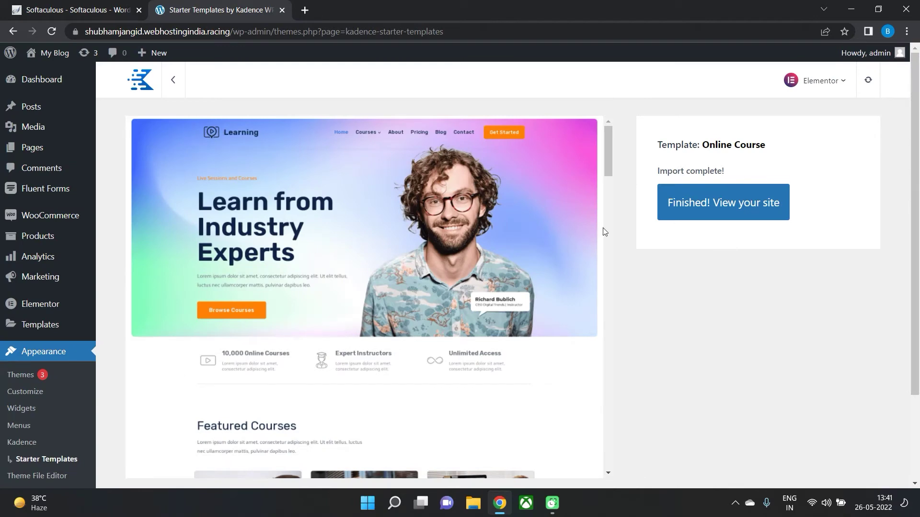
View the newly imported site and scroll through the homepage hero and sections.
{"action": "left_click", "coordinate": [701, 213]}
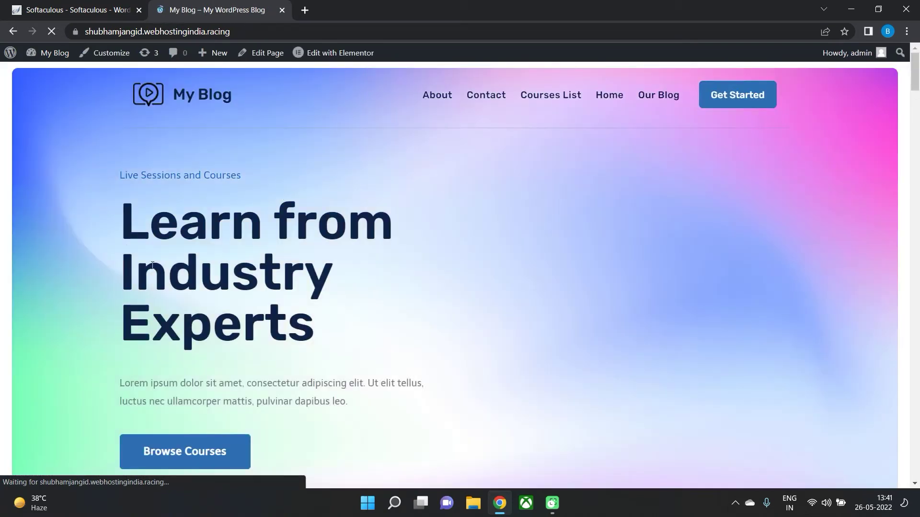
{"action": "left_click_drag", "start_coordinate": [139, 249], "coordinate": [336, 268]}
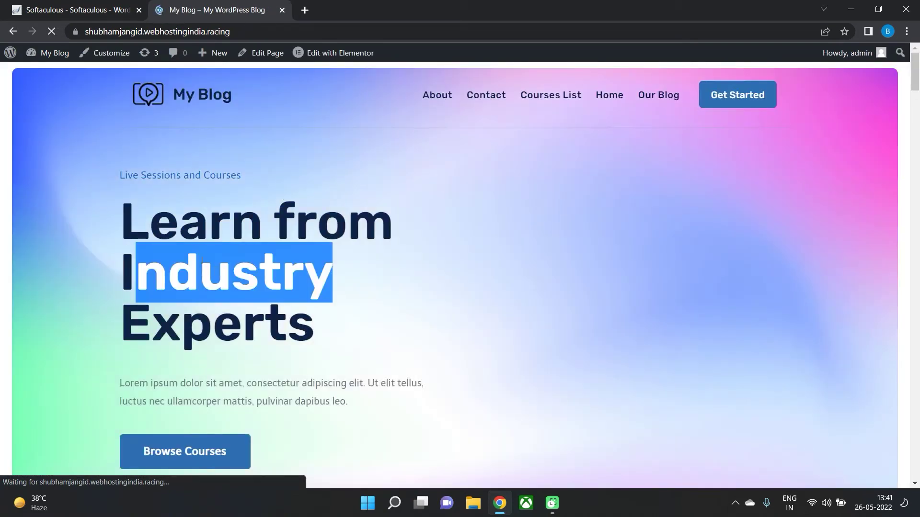
{"action": "left_click_drag", "start_coordinate": [149, 240], "coordinate": [344, 255]}
{"action": "left_click_drag", "start_coordinate": [212, 326], "coordinate": [404, 360]}
{"action": "scroll", "coordinate": [278, 329], "scroll_direction": "down", "scroll_amount": 5}
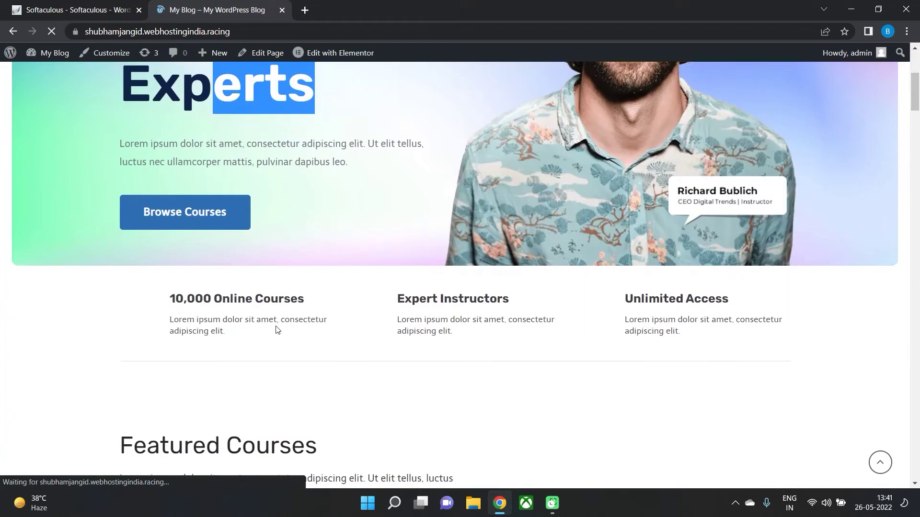
{"action": "scroll", "coordinate": [206, 315], "scroll_direction": "down", "scroll_amount": 3}
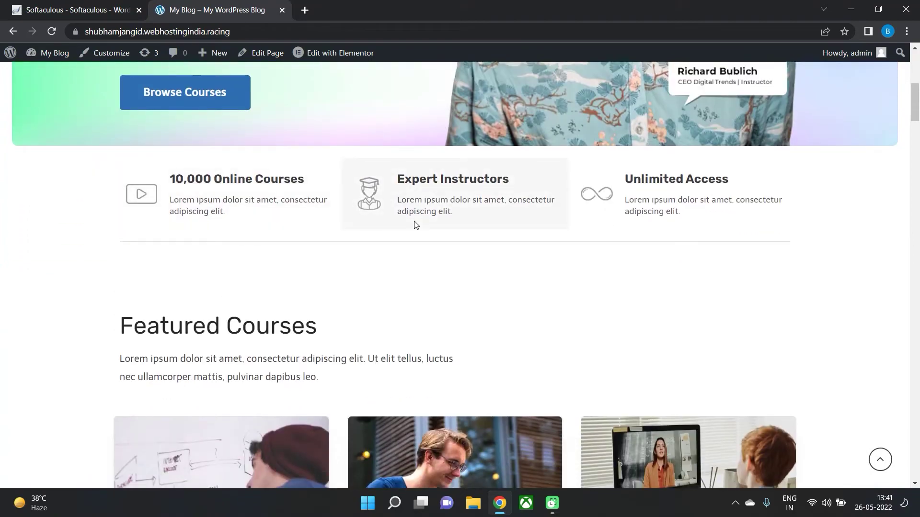
{"action": "scroll", "coordinate": [416, 225], "scroll_direction": "down", "scroll_amount": 5}
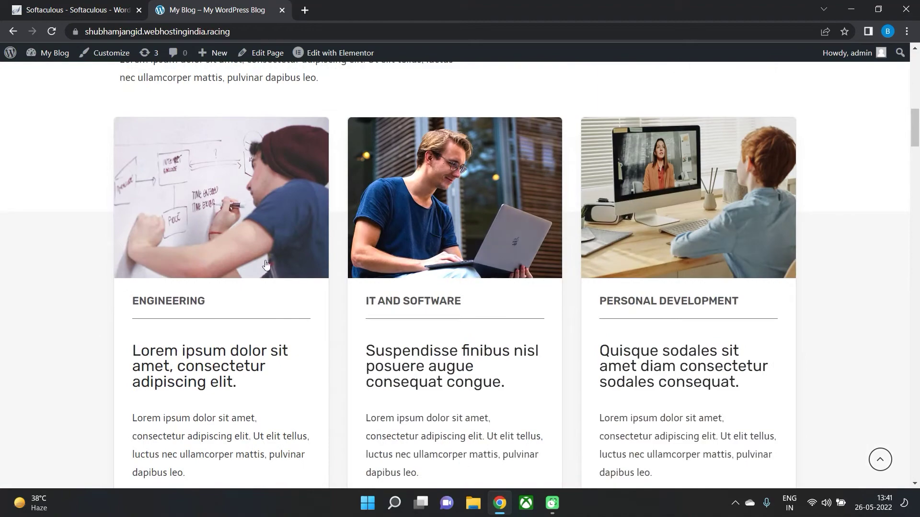
{"action": "scroll", "coordinate": [200, 289], "scroll_direction": "down", "scroll_amount": 9}
{"action": "scroll", "coordinate": [365, 257], "scroll_direction": "down", "scroll_amount": 5}
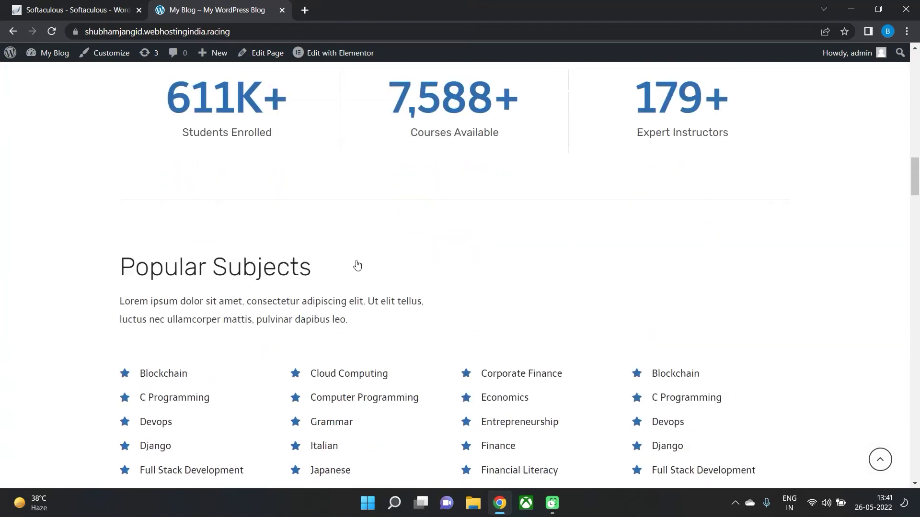
{"action": "left_click_drag", "start_coordinate": [136, 122], "coordinate": [382, 146]}
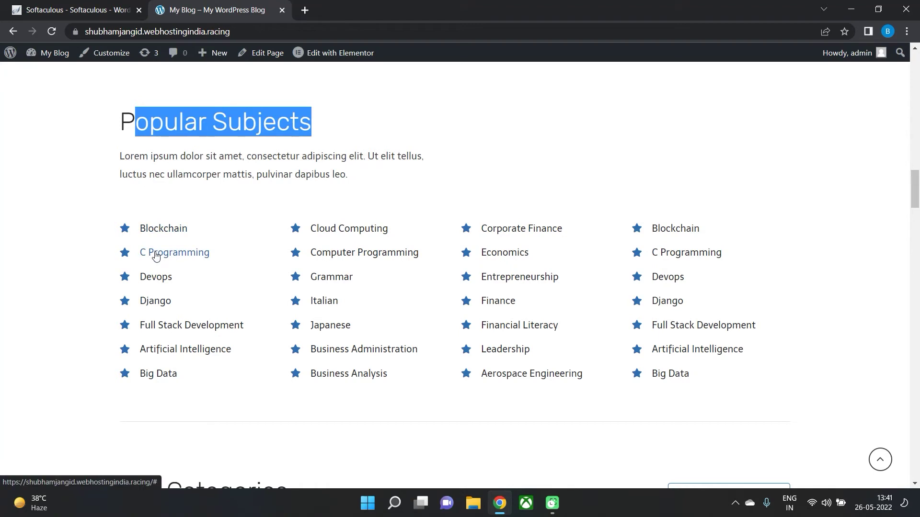
{"action": "scroll", "coordinate": [144, 264], "scroll_direction": "down", "scroll_amount": 2}
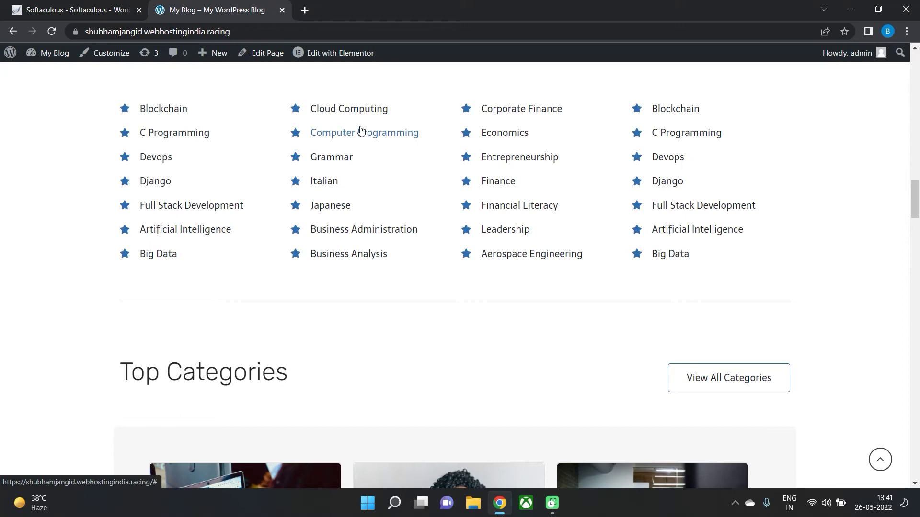
{"action": "scroll", "coordinate": [362, 130], "scroll_direction": "down", "scroll_amount": 6}
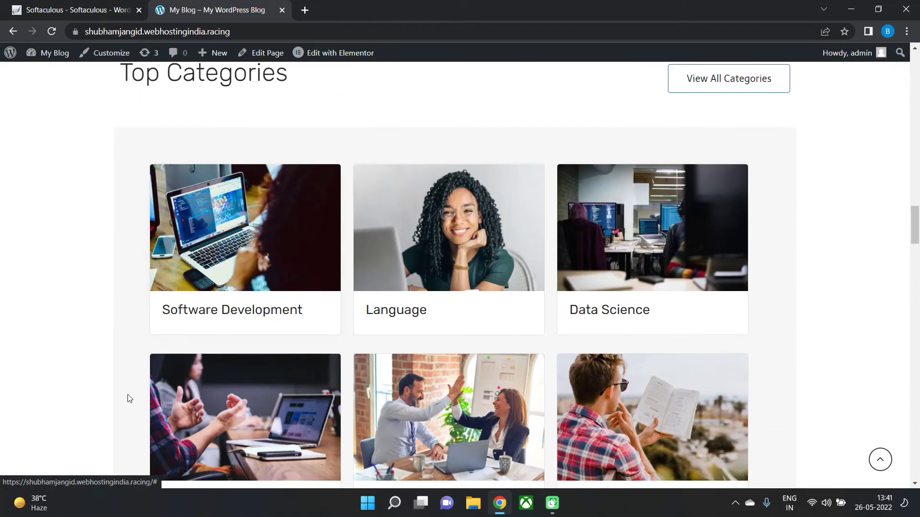
Open the Software Development category, browse its Popular Subjects, then go to Courses List.
{"action": "left_click", "coordinate": [290, 270]}
{"action": "scroll", "coordinate": [325, 306], "scroll_direction": "down", "scroll_amount": 10}
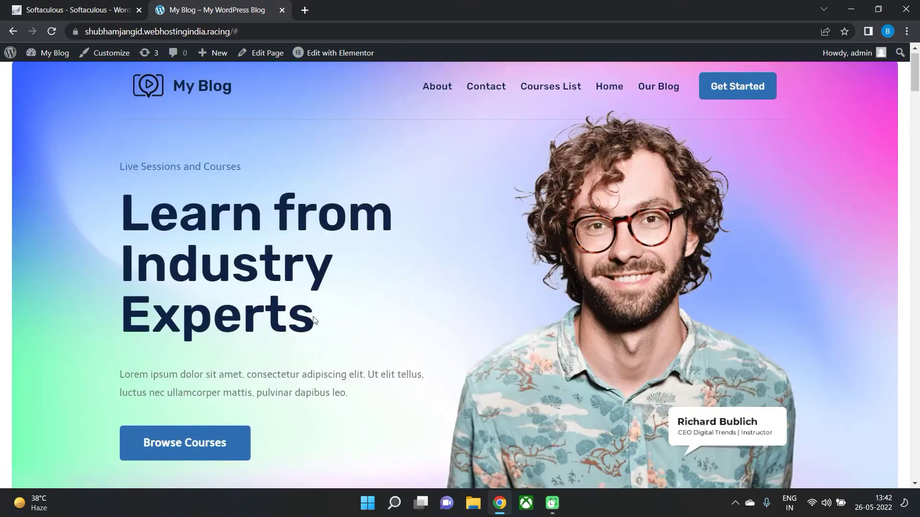
{"action": "left_click_drag", "start_coordinate": [135, 302], "coordinate": [326, 310]}
{"action": "scroll", "coordinate": [326, 309], "scroll_direction": "down", "scroll_amount": 10}
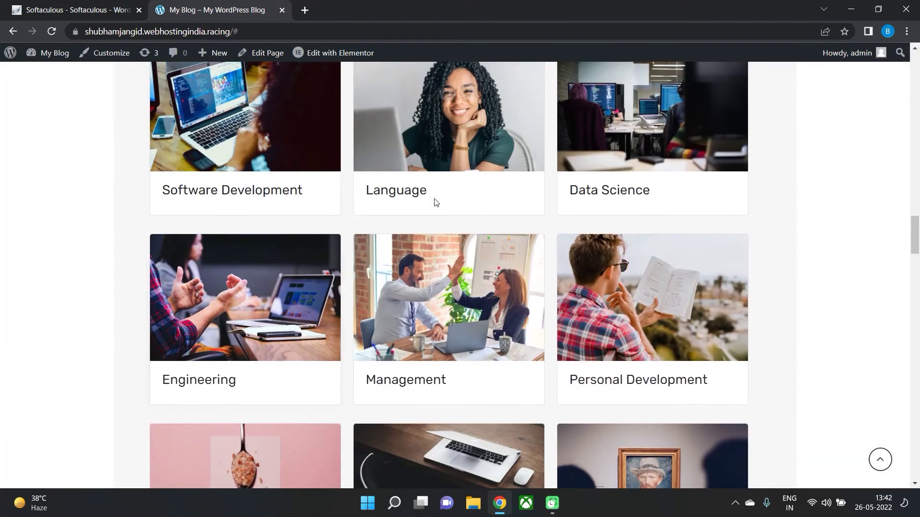
{"action": "scroll", "coordinate": [685, 300], "scroll_direction": "down", "scroll_amount": 5}
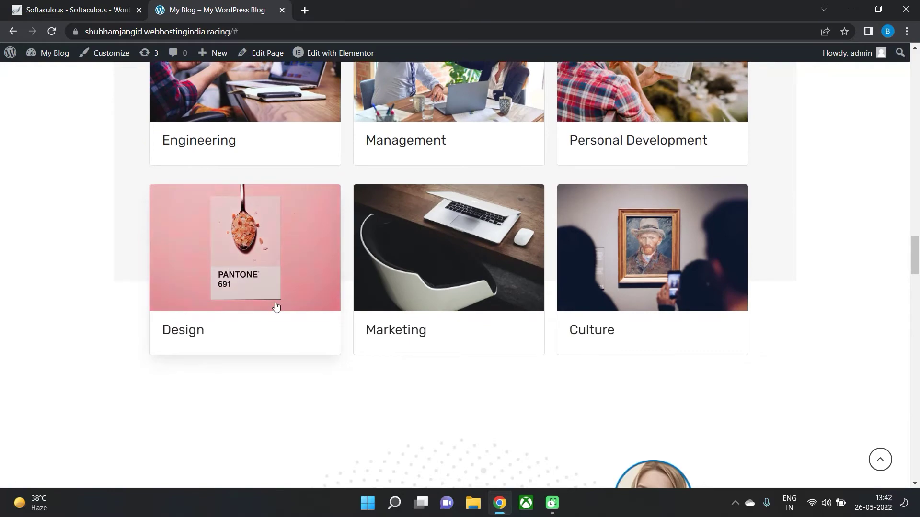
{"action": "scroll", "coordinate": [700, 318], "scroll_direction": "down", "scroll_amount": 5}
{"action": "scroll", "coordinate": [700, 318], "scroll_direction": "down", "scroll_amount": 9}
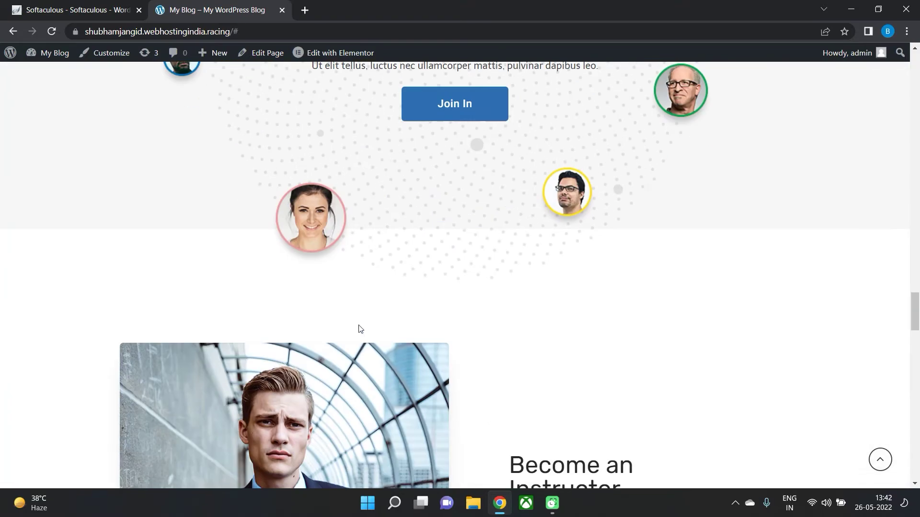
{"action": "scroll", "coordinate": [412, 370], "scroll_direction": "down", "scroll_amount": 11}
{"action": "scroll", "coordinate": [502, 253], "scroll_direction": "up", "scroll_amount": 2}
{"action": "scroll", "coordinate": [501, 253], "scroll_direction": "down", "scroll_amount": 4}
{"action": "scroll", "coordinate": [533, 318], "scroll_direction": "up", "scroll_amount": 4}
{"action": "scroll", "coordinate": [489, 304], "scroll_direction": "up", "scroll_amount": 20}
{"action": "scroll", "coordinate": [422, 348], "scroll_direction": "down", "scroll_amount": 1}
{"action": "scroll", "coordinate": [422, 348], "scroll_direction": "up", "scroll_amount": 1}
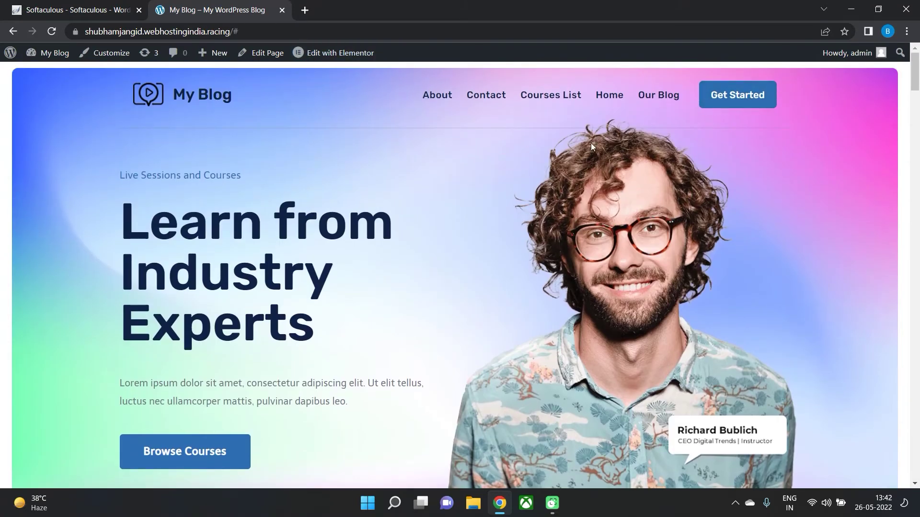
{"action": "scroll", "coordinate": [591, 147], "scroll_direction": "down", "scroll_amount": 2}
{"action": "scroll", "coordinate": [620, 217], "scroll_direction": "up", "scroll_amount": 2}
{"action": "left_click", "coordinate": [527, 92]}
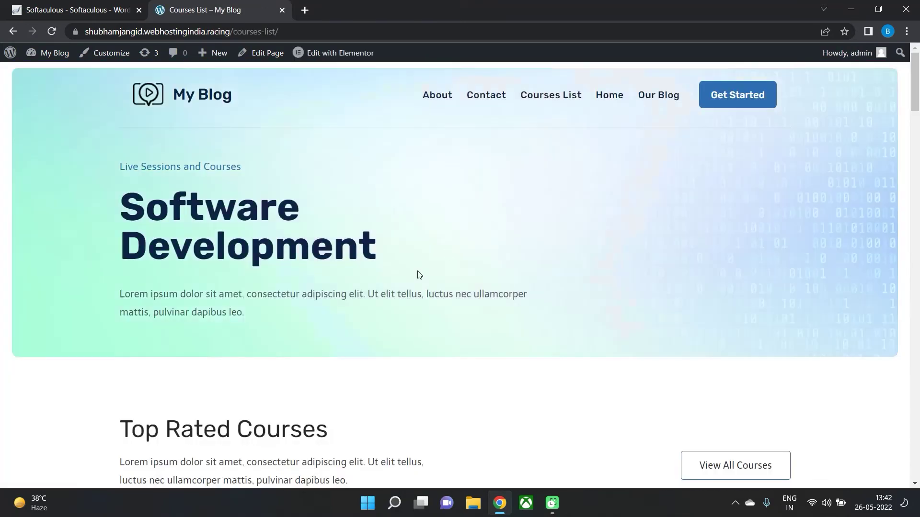
Confirm course card links only lead to /courses-list/#, then open the WordPress admin URL from Softaculous.
{"action": "scroll", "coordinate": [248, 359], "scroll_direction": "down", "scroll_amount": 6}
{"action": "scroll", "coordinate": [249, 360], "scroll_direction": "down", "scroll_amount": 1}
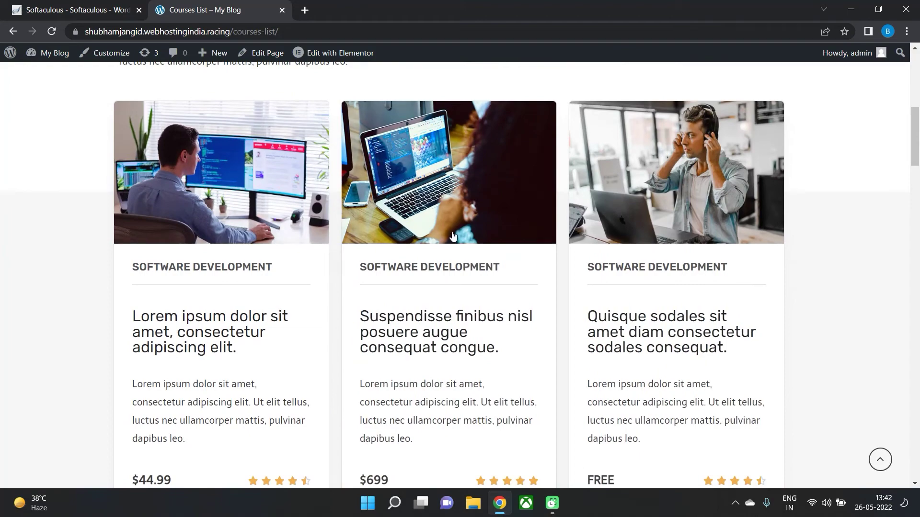
{"action": "scroll", "coordinate": [373, 258], "scroll_direction": "down", "scroll_amount": 4}
{"action": "scroll", "coordinate": [225, 195], "scroll_direction": "up", "scroll_amount": 2}
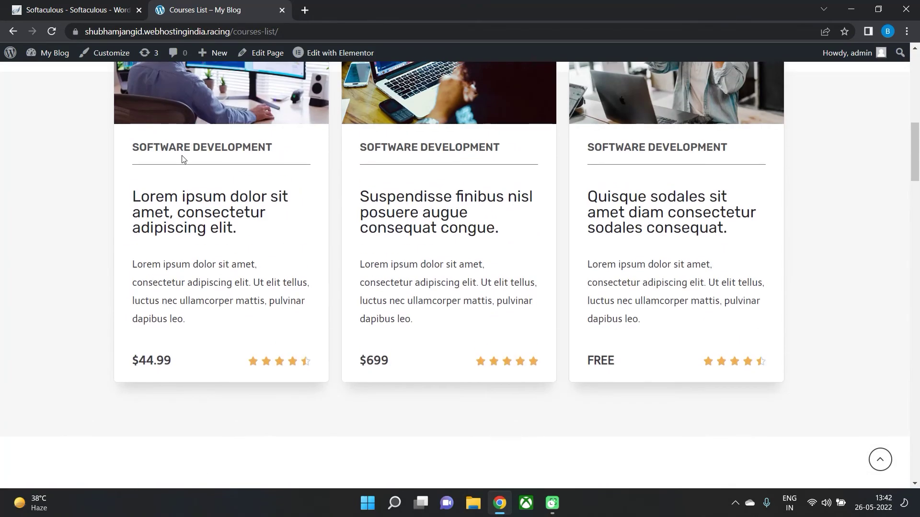
{"action": "left_click", "coordinate": [179, 147]}
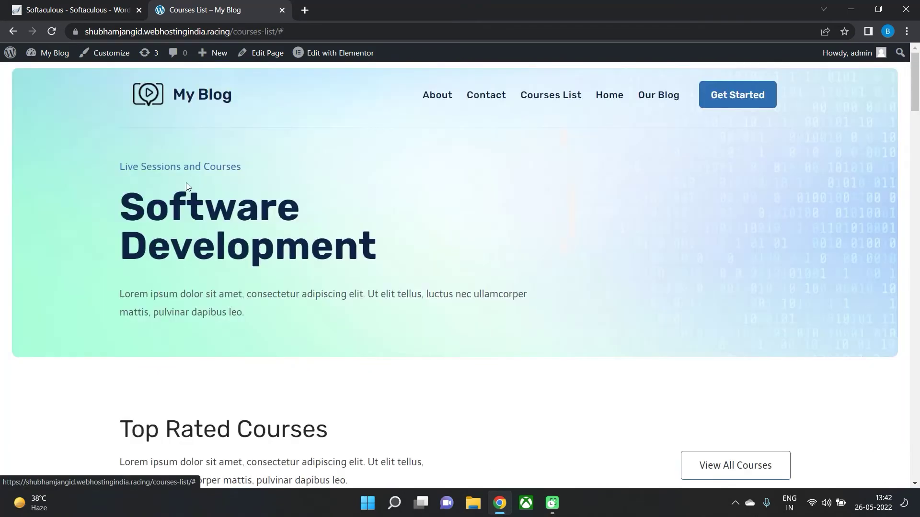
{"action": "scroll", "coordinate": [375, 190], "scroll_direction": "down", "scroll_amount": 5}
{"action": "scroll", "coordinate": [375, 190], "scroll_direction": "down", "scroll_amount": 3}
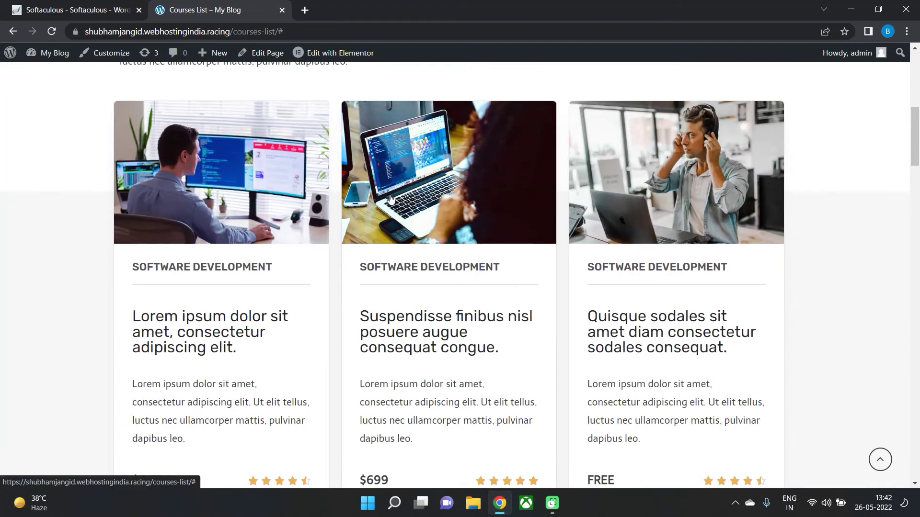
{"action": "left_click", "coordinate": [391, 199]}
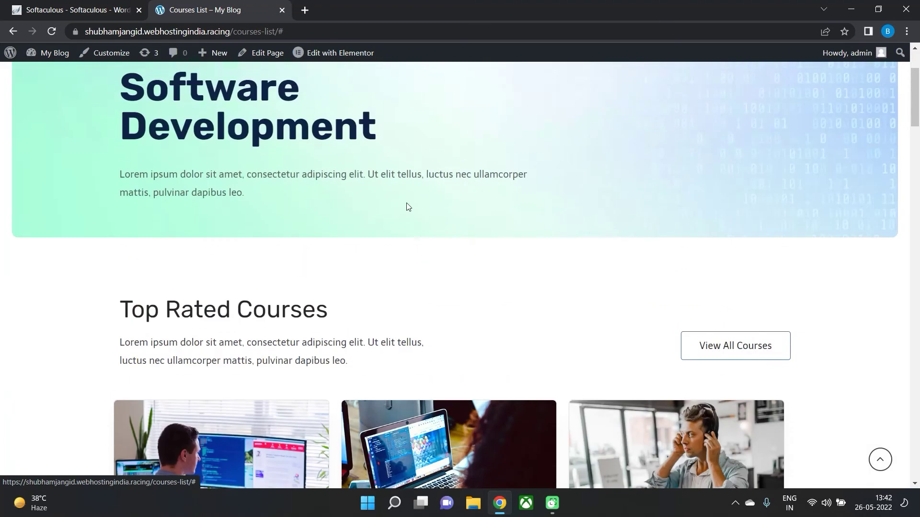
{"action": "left_click", "coordinate": [51, 5]}
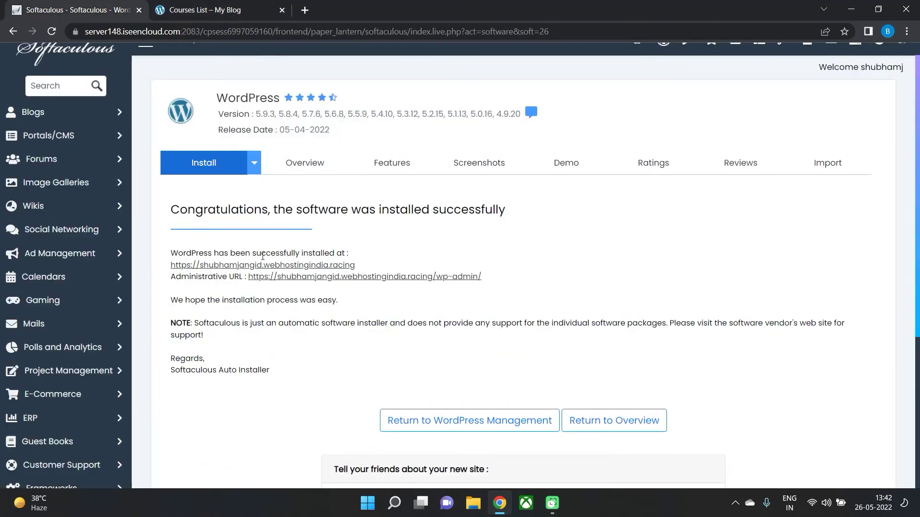
{"action": "left_click", "coordinate": [403, 210]}
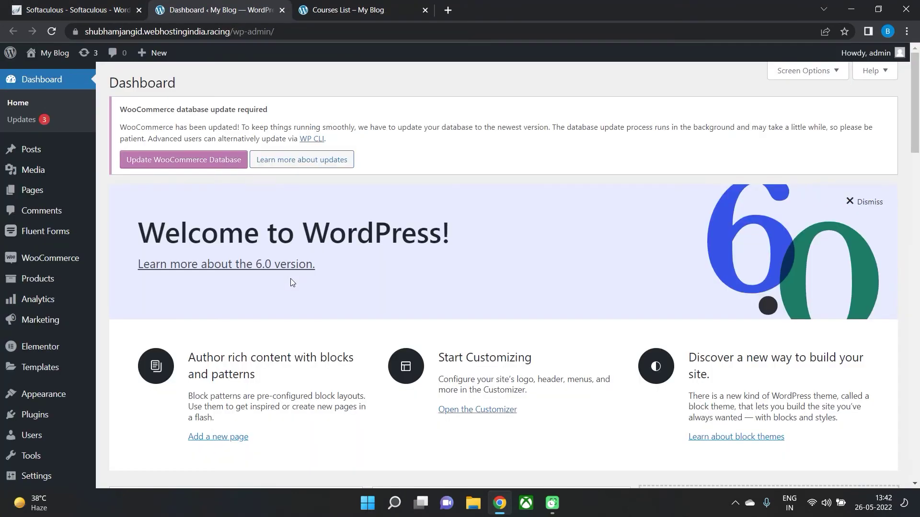
Dismiss the WordPress 6.0 welcome panel on the Dashboard and return to the Courses List tab.
{"action": "mouse_move", "coordinate": [59, 288]}
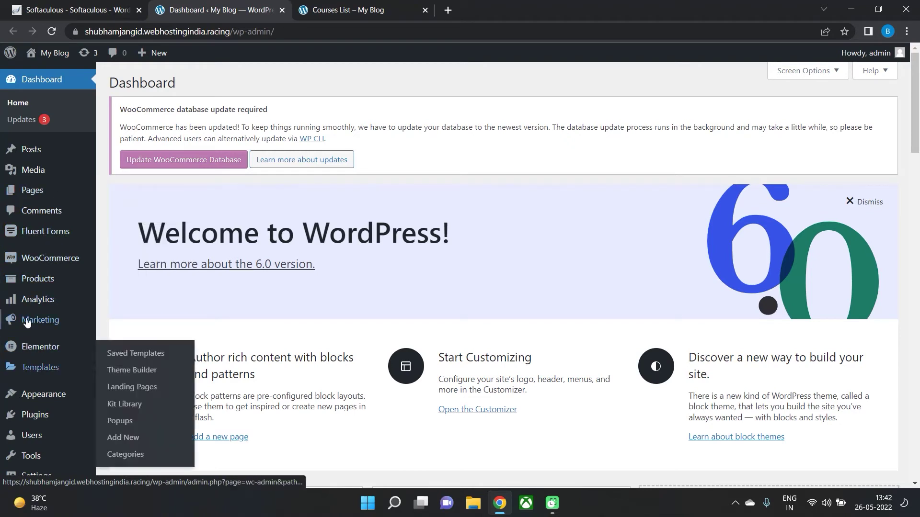
{"action": "mouse_move", "coordinate": [30, 308]}
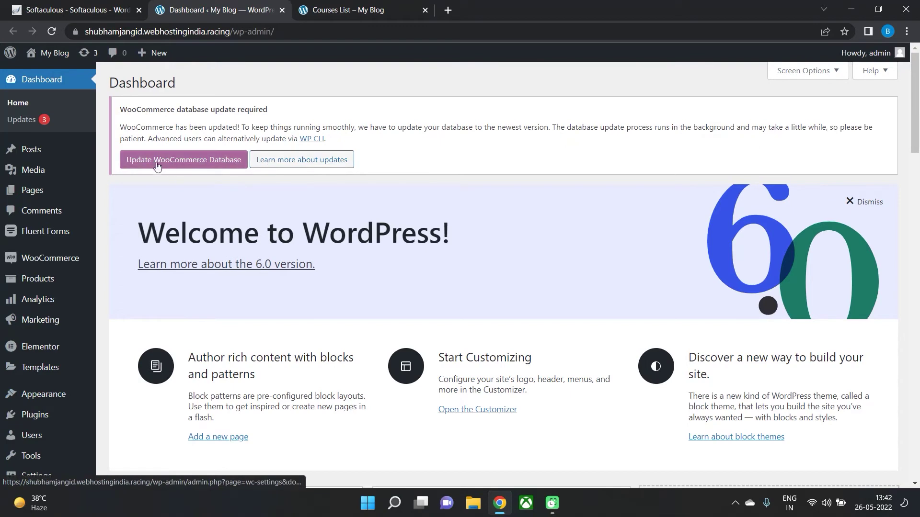
{"action": "left_click", "coordinate": [850, 201]}
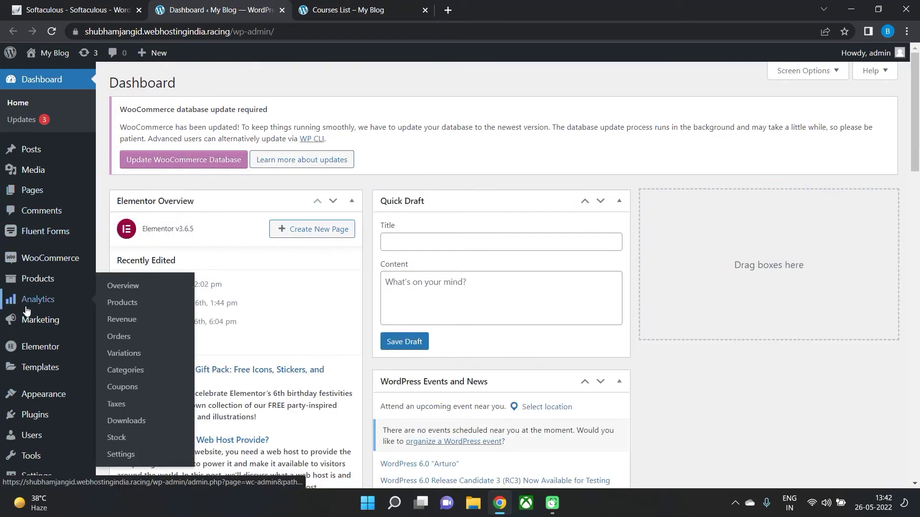
{"action": "left_click", "coordinate": [322, 19]}
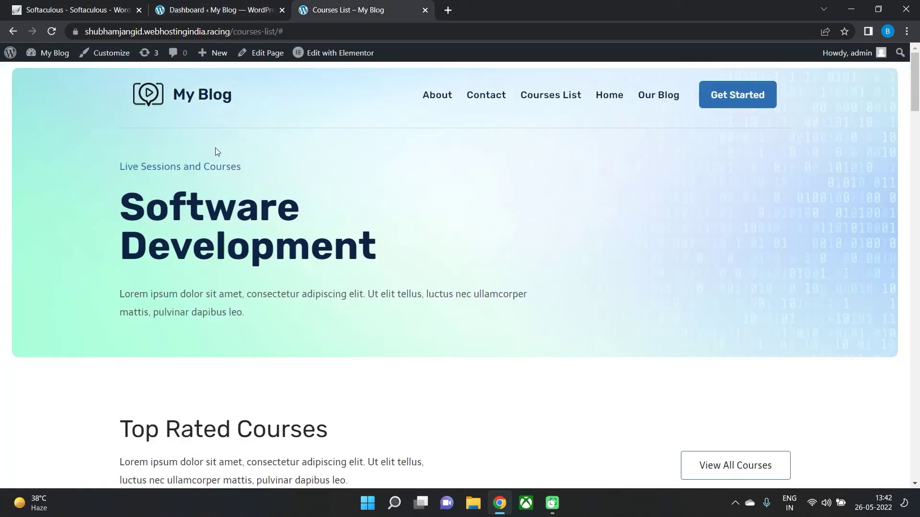
Open the Customizer on Courses List and review the General Layout, Sidebar and Colors settings.
{"action": "left_click", "coordinate": [105, 52]}
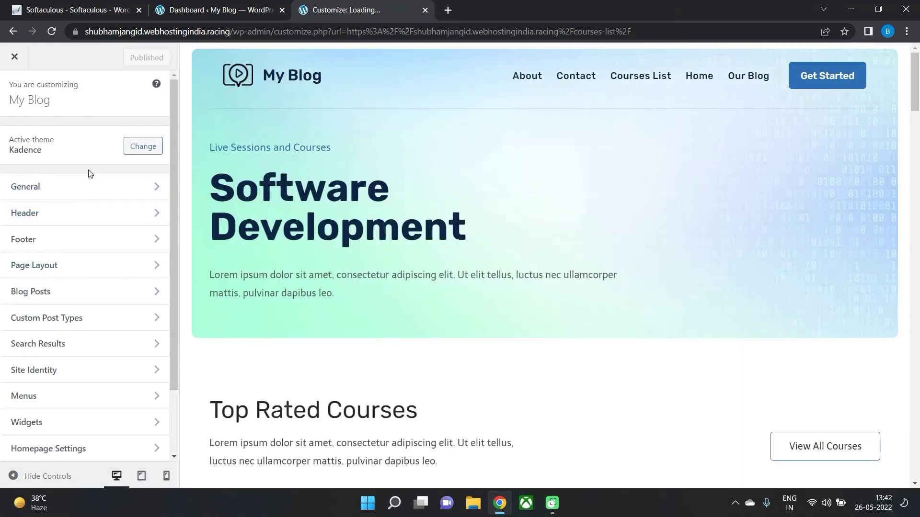
{"action": "left_click", "coordinate": [89, 187]}
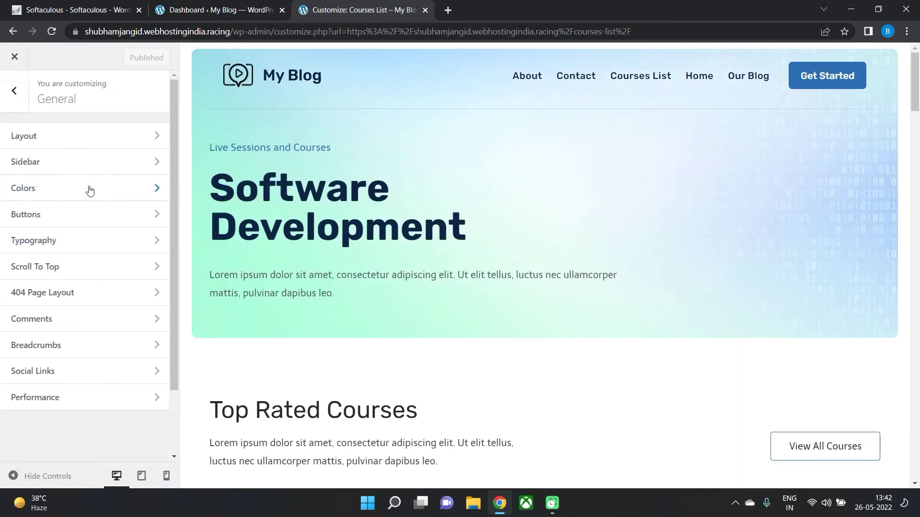
{"action": "left_click", "coordinate": [56, 140]}
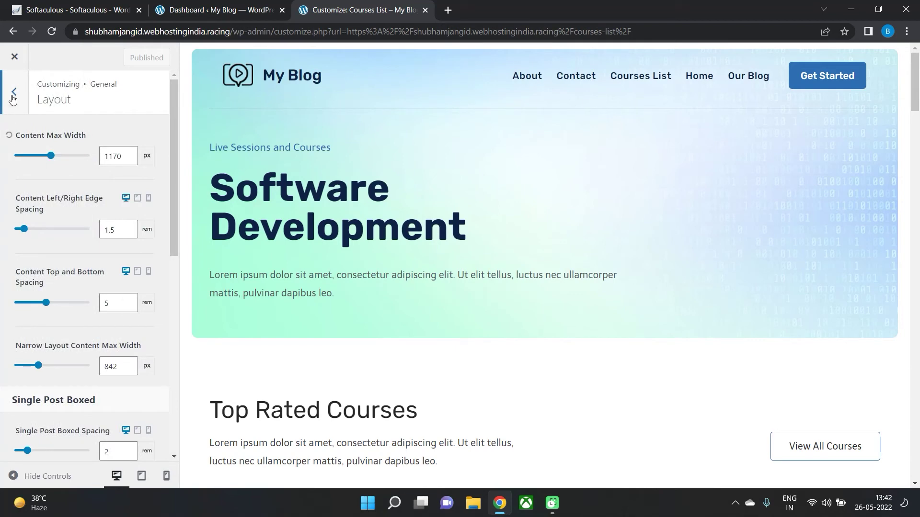
{"action": "left_click", "coordinate": [13, 92]}
{"action": "left_click", "coordinate": [47, 160]}
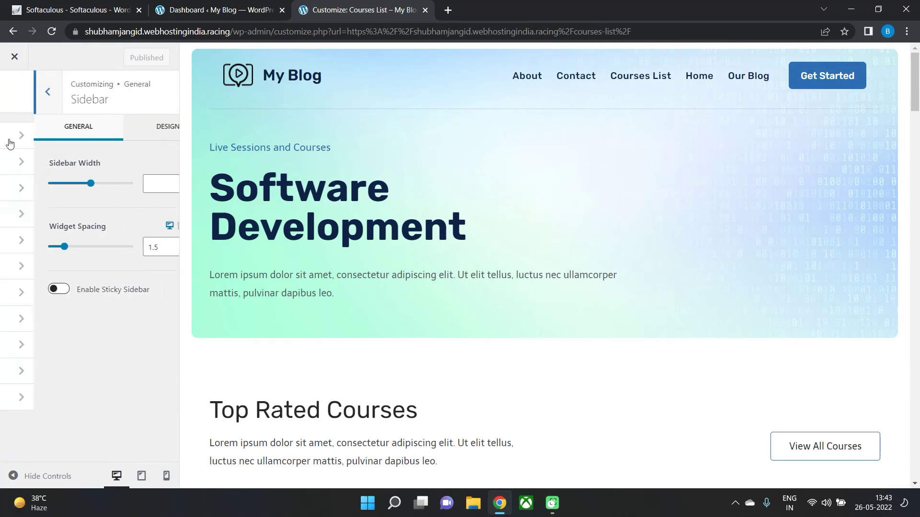
{"action": "left_click", "coordinate": [36, 191]}
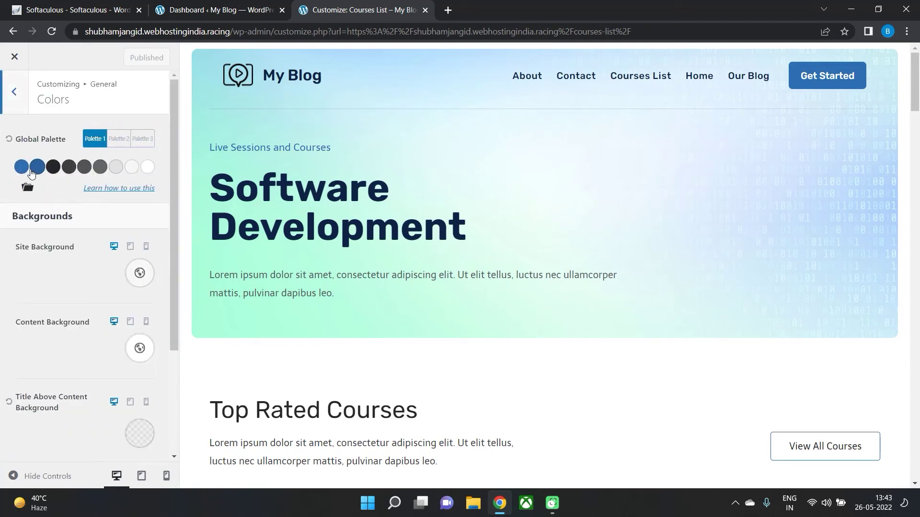
{"action": "scroll", "coordinate": [304, 311], "scroll_direction": "down", "scroll_amount": 4}
{"action": "scroll", "coordinate": [144, 328], "scroll_direction": "down", "scroll_amount": 3}
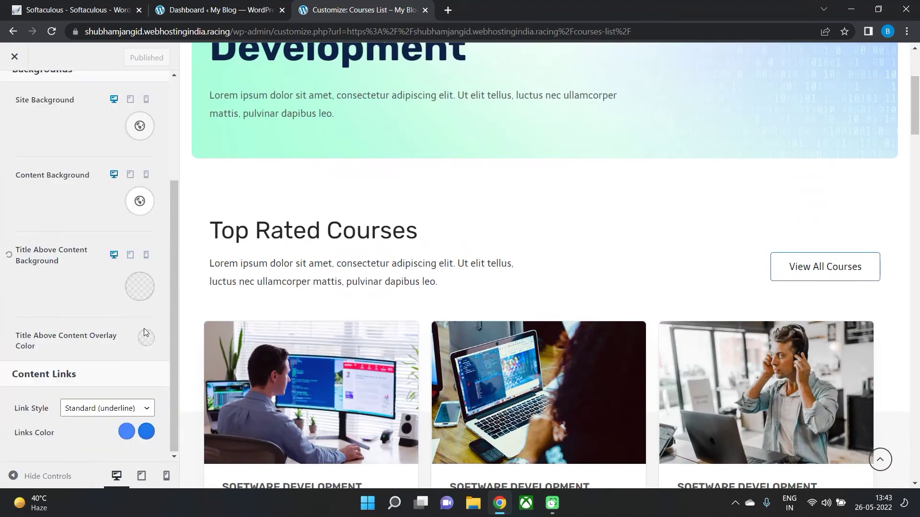
{"action": "scroll", "coordinate": [83, 284], "scroll_direction": "up", "scroll_amount": 5}
{"action": "left_click", "coordinate": [9, 99]}
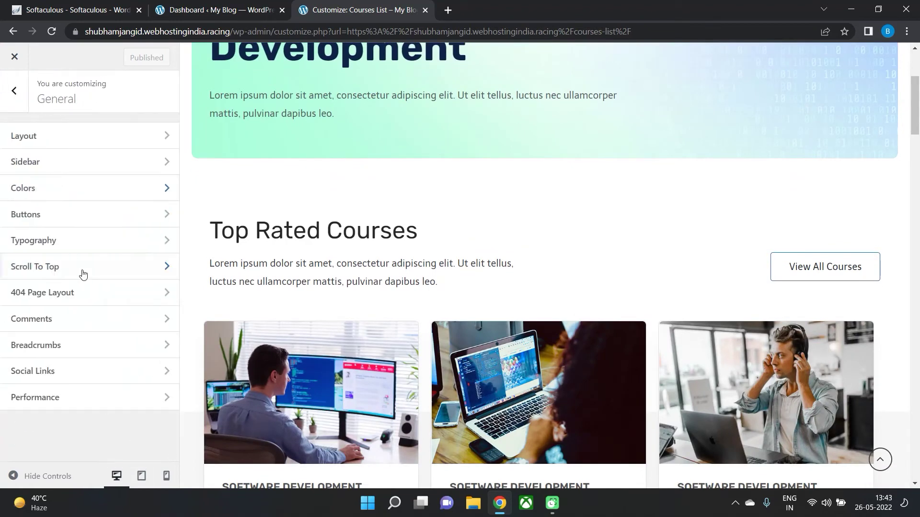
Set the Buttons Border Radius to 50 px after briefly trying 100 px.
{"action": "left_click", "coordinate": [58, 216]}
{"action": "scroll", "coordinate": [719, 278], "scroll_direction": "up", "scroll_amount": 1}
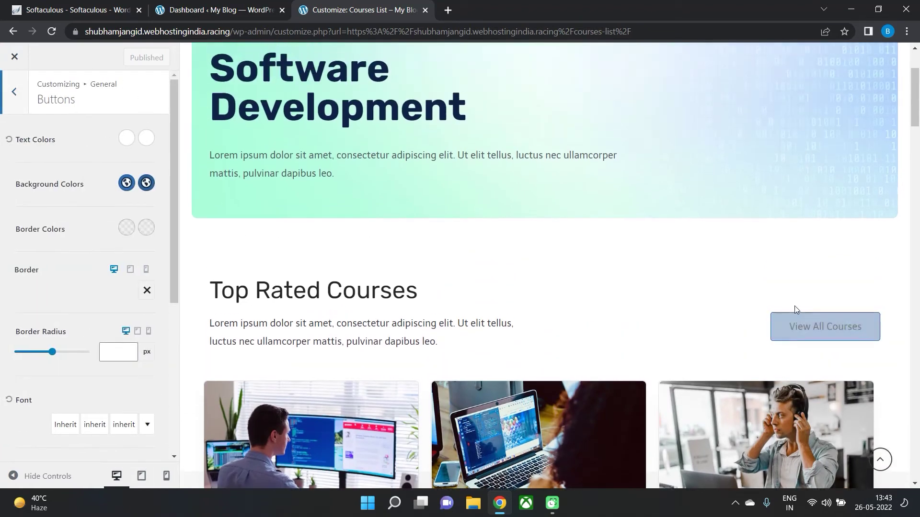
{"action": "left_click_drag", "start_coordinate": [52, 352], "coordinate": [89, 353]}
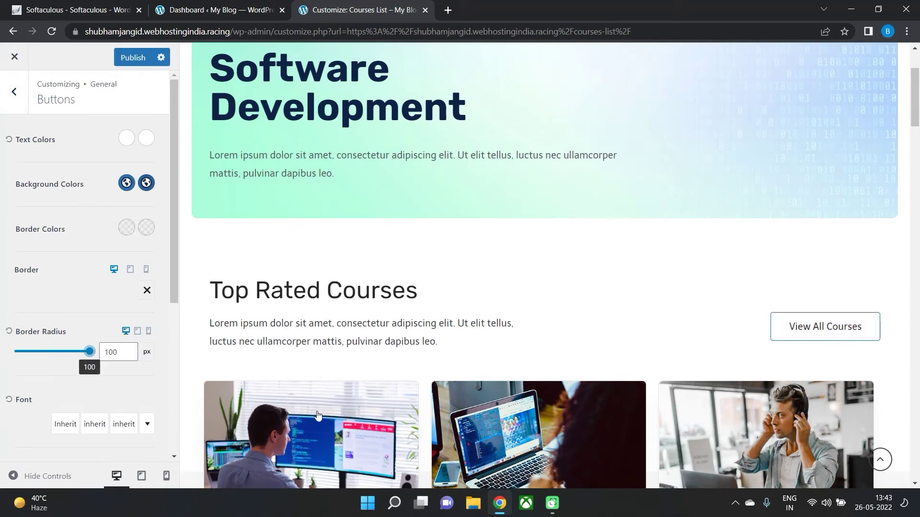
{"action": "scroll", "coordinate": [632, 314], "scroll_direction": "up", "scroll_amount": 3}
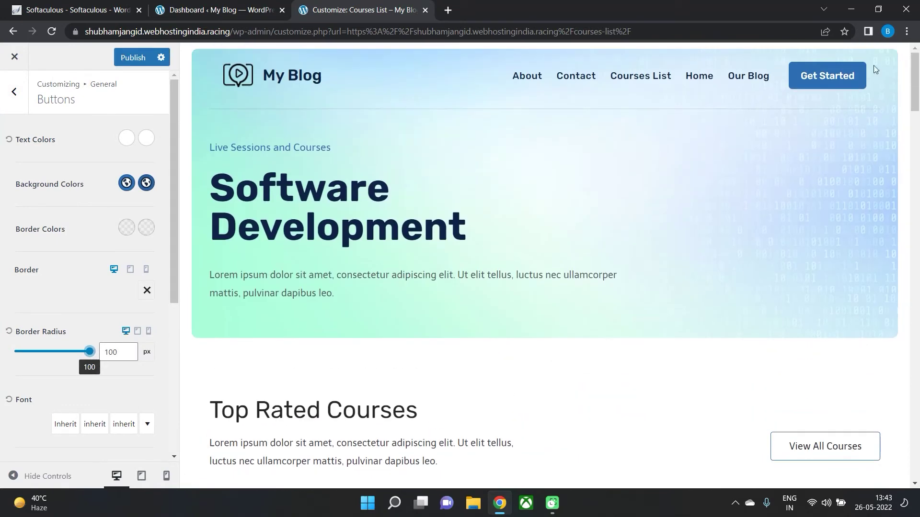
{"action": "left_click_drag", "start_coordinate": [89, 353], "coordinate": [53, 359]}
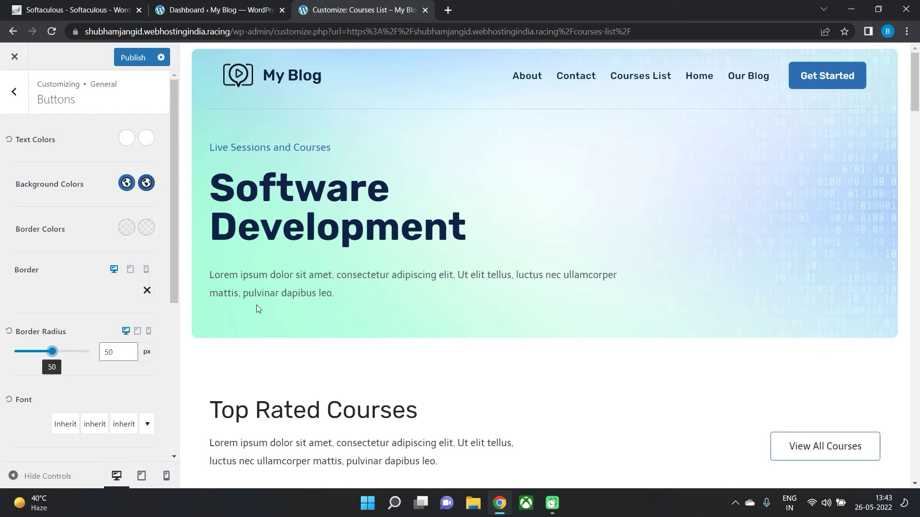
{"action": "scroll", "coordinate": [253, 312], "scroll_direction": "down", "scroll_amount": 15}
{"action": "left_click_drag", "start_coordinate": [170, 257], "coordinate": [182, 334]}
{"action": "scroll", "coordinate": [57, 385], "scroll_direction": "down", "scroll_amount": 2}
{"action": "scroll", "coordinate": [69, 268], "scroll_direction": "up", "scroll_amount": 5}
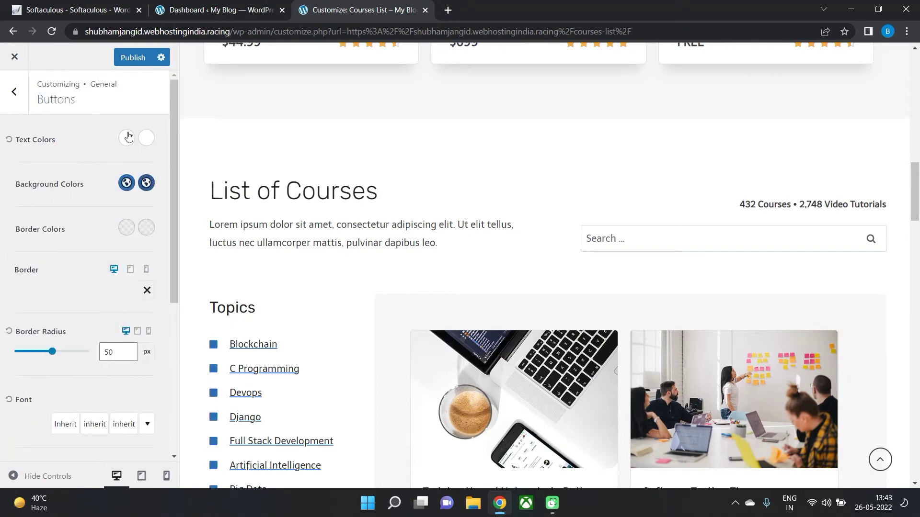
{"action": "left_click", "coordinate": [15, 92]}
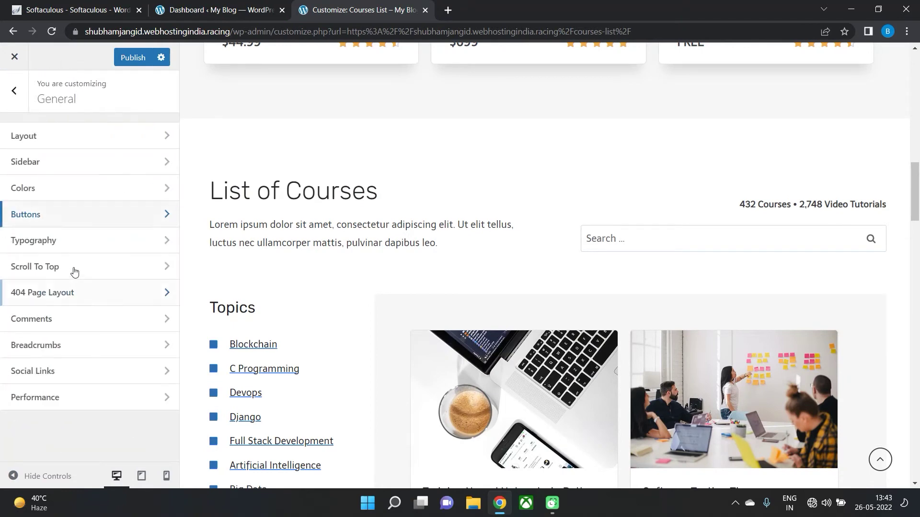
Look over the Typography settings and the Twitter, YouTube and Vimeo social link fields.
{"action": "left_click", "coordinate": [67, 246]}
{"action": "left_click", "coordinate": [12, 91]}
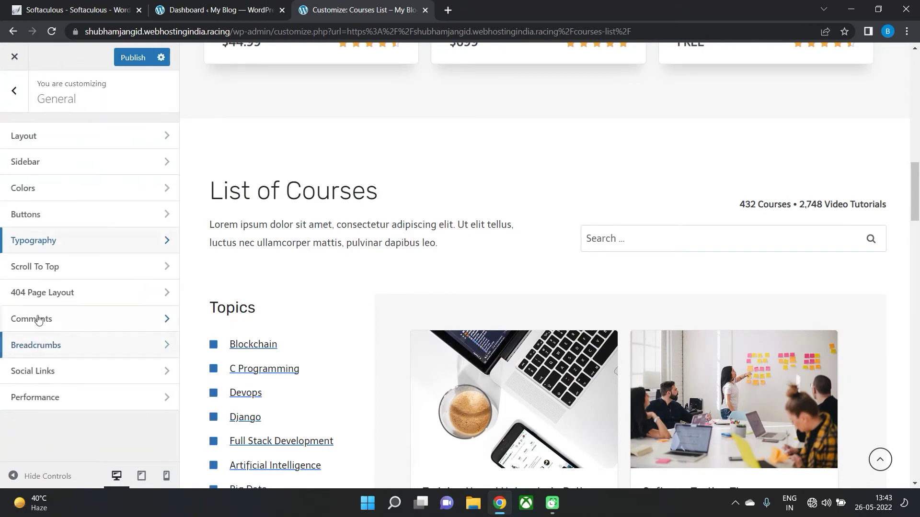
{"action": "left_click", "coordinate": [50, 378]}
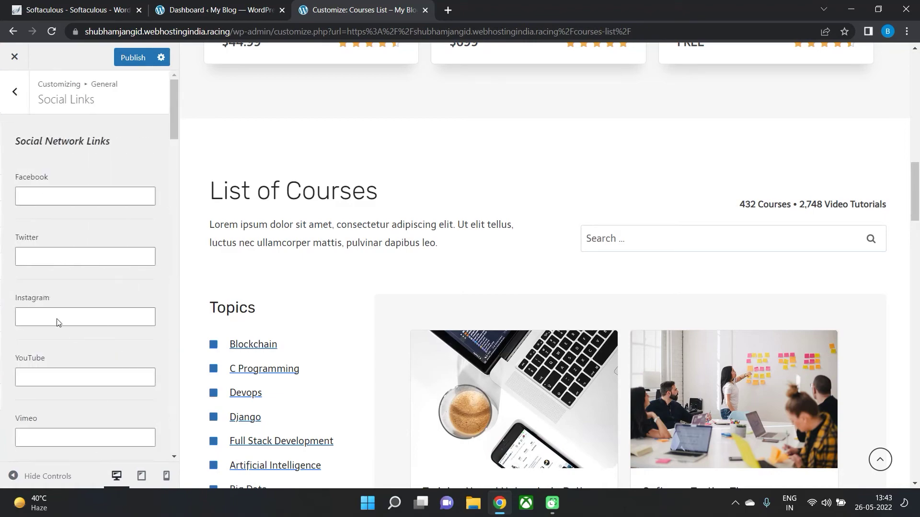
{"action": "scroll", "coordinate": [330, 192], "scroll_direction": "up", "scroll_amount": 10}
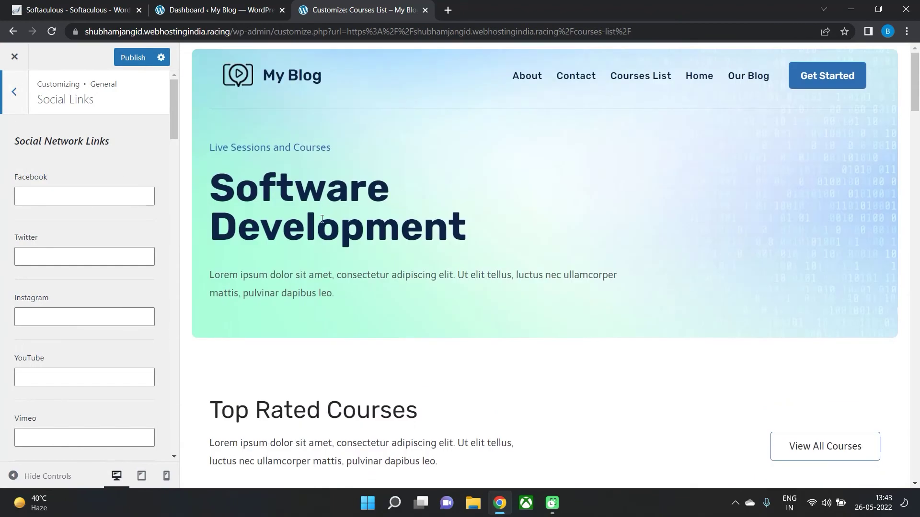
{"action": "left_click", "coordinate": [55, 261]}
{"action": "left_click", "coordinate": [58, 379]}
{"action": "left_click", "coordinate": [61, 435]}
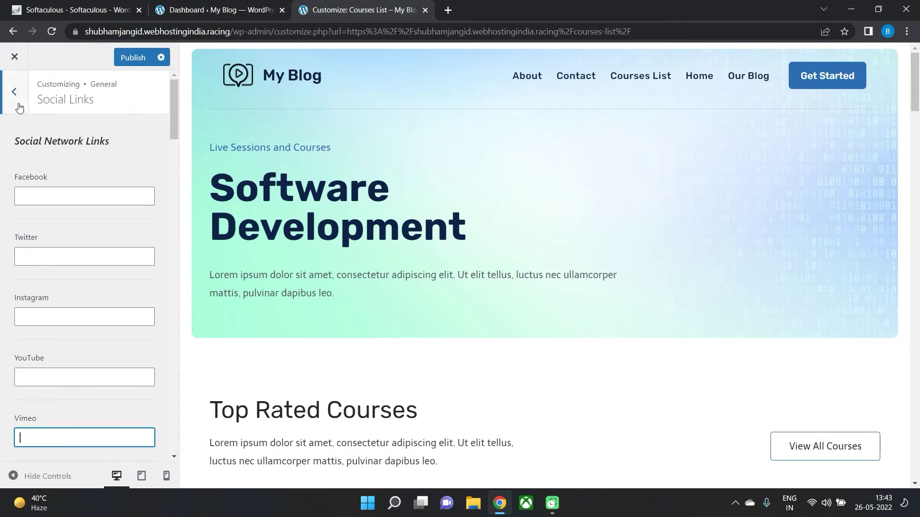
{"action": "left_click", "coordinate": [17, 106]}
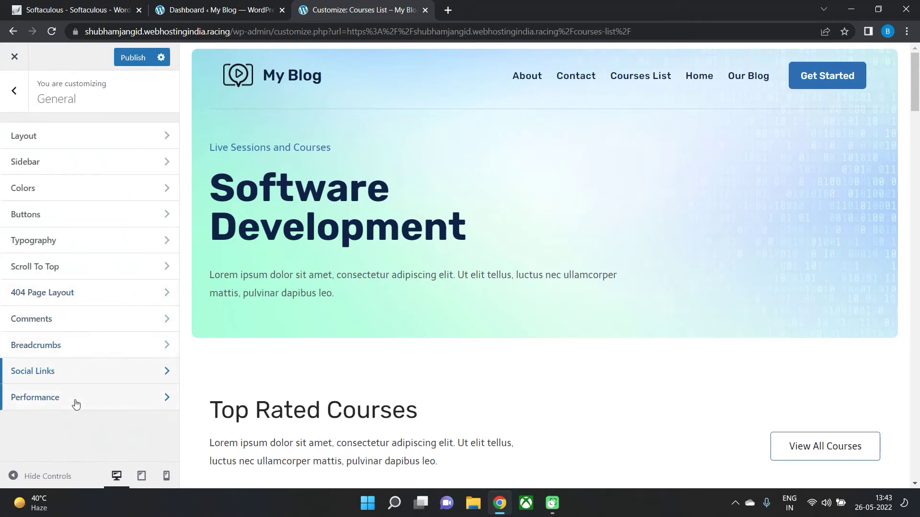
{"action": "left_click", "coordinate": [21, 100]}
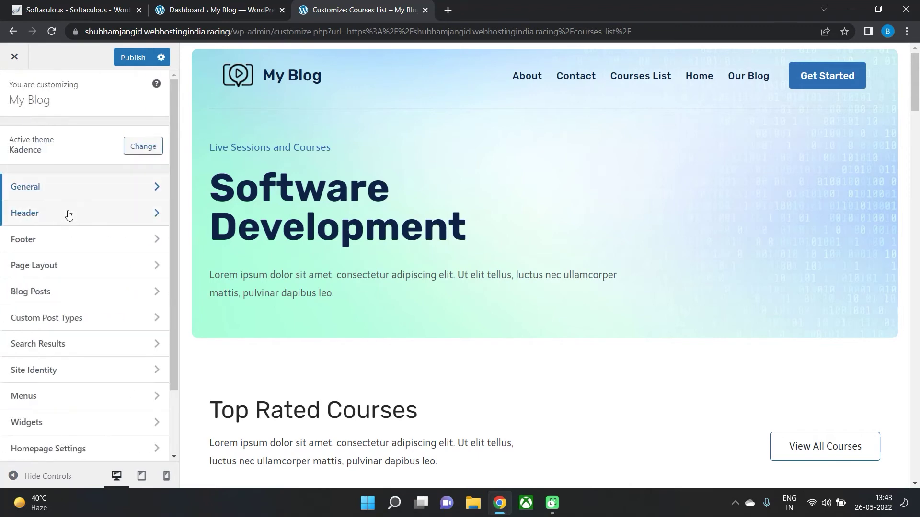
Browse the General, Footer and Header sections, then open Page Layout.
{"action": "left_click", "coordinate": [96, 196]}
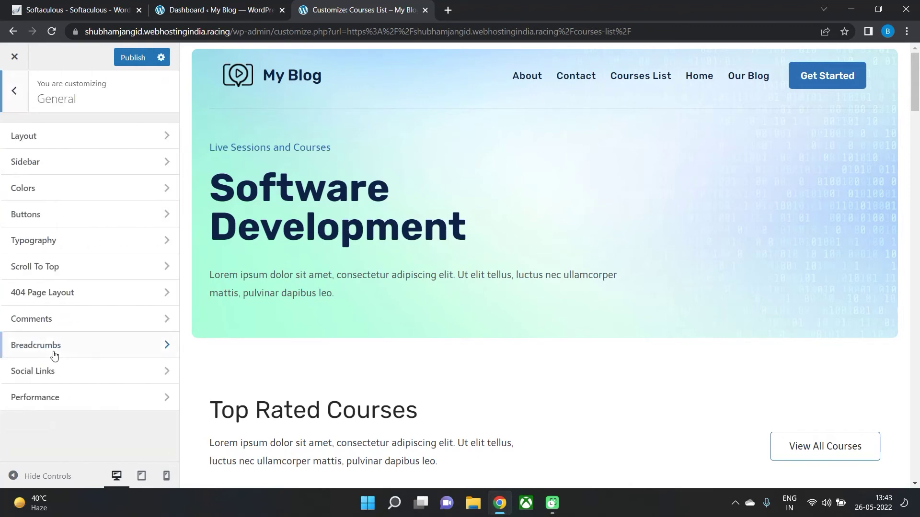
{"action": "left_click", "coordinate": [14, 91]}
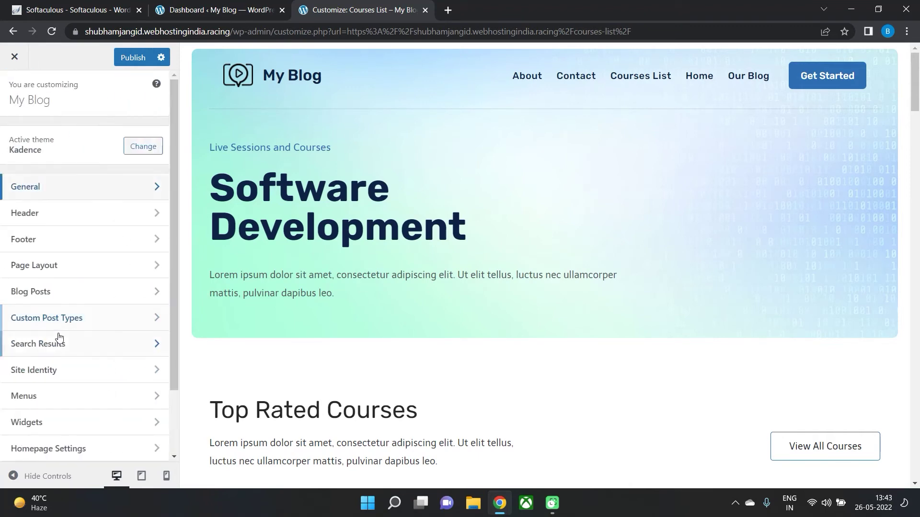
{"action": "left_click", "coordinate": [65, 239]}
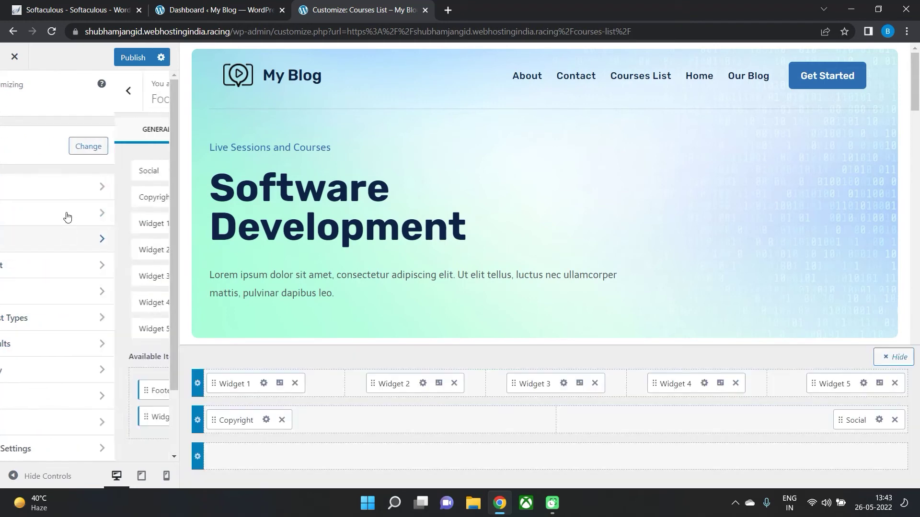
{"action": "left_click", "coordinate": [18, 102]}
{"action": "left_click", "coordinate": [72, 213]}
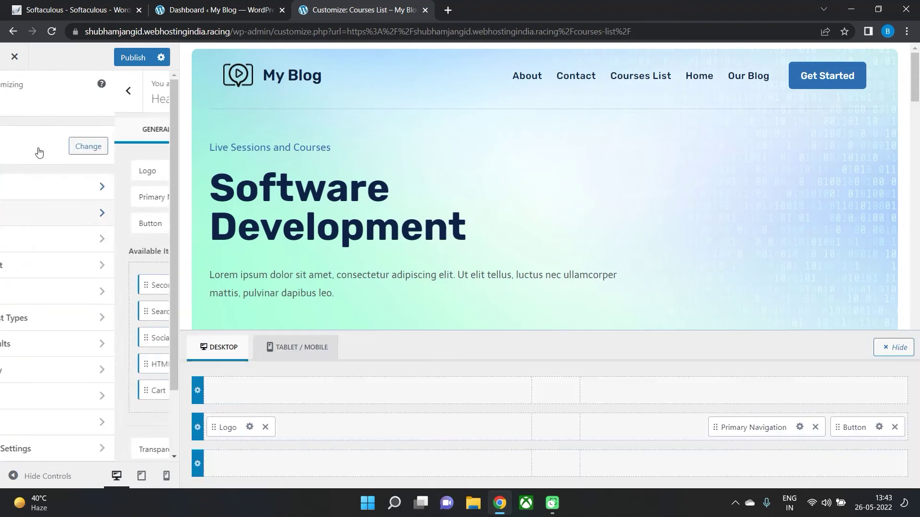
{"action": "left_click", "coordinate": [14, 107]}
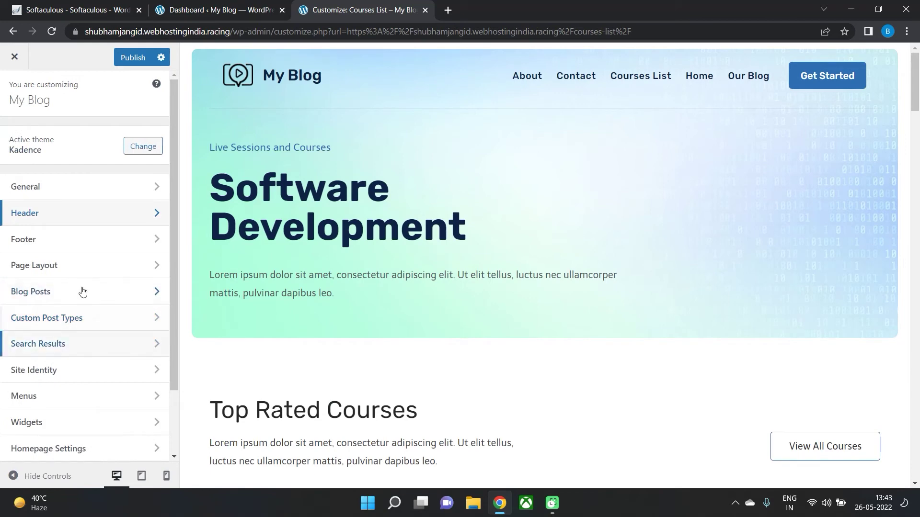
{"action": "left_click", "coordinate": [76, 265]}
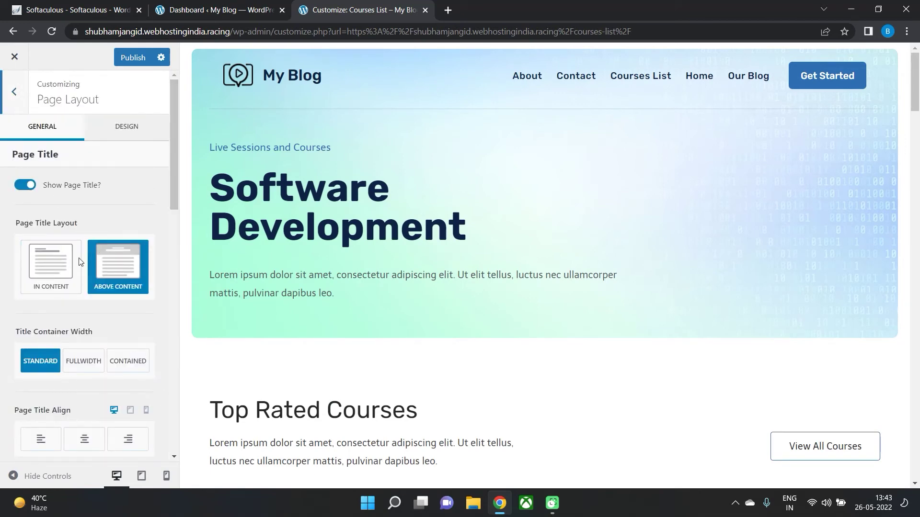
Keep Page Title Layout at Above Content after trying In Content, then open Site Identity.
{"action": "left_click", "coordinate": [48, 274]}
{"action": "left_click", "coordinate": [110, 268]}
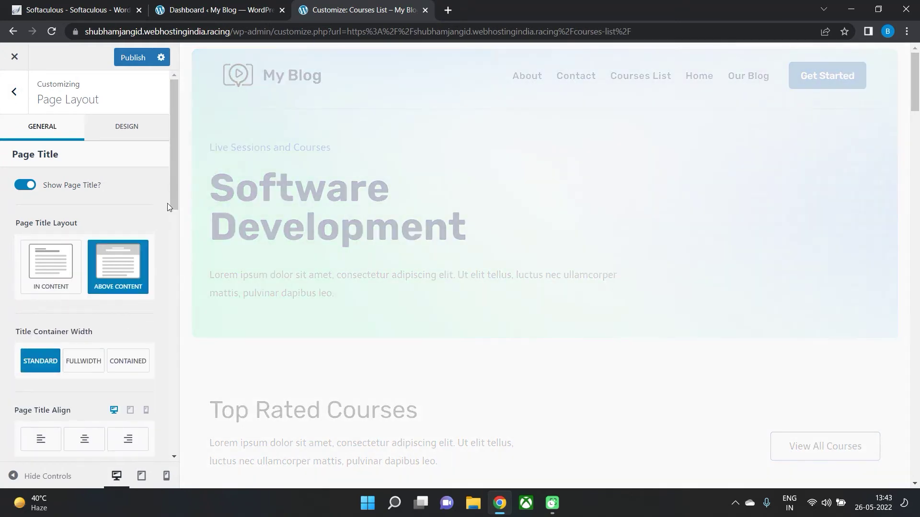
{"action": "scroll", "coordinate": [171, 200], "scroll_direction": "down", "scroll_amount": 4}
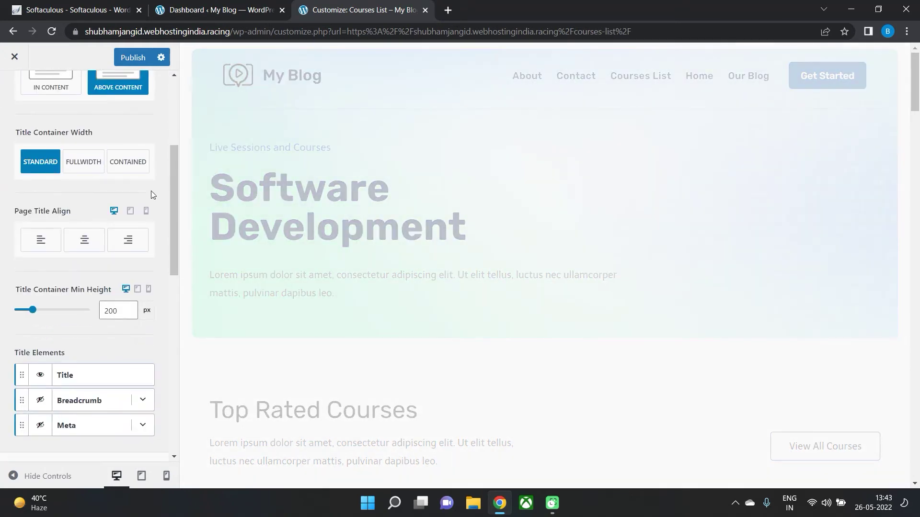
{"action": "scroll", "coordinate": [126, 310], "scroll_direction": "down", "scroll_amount": 8}
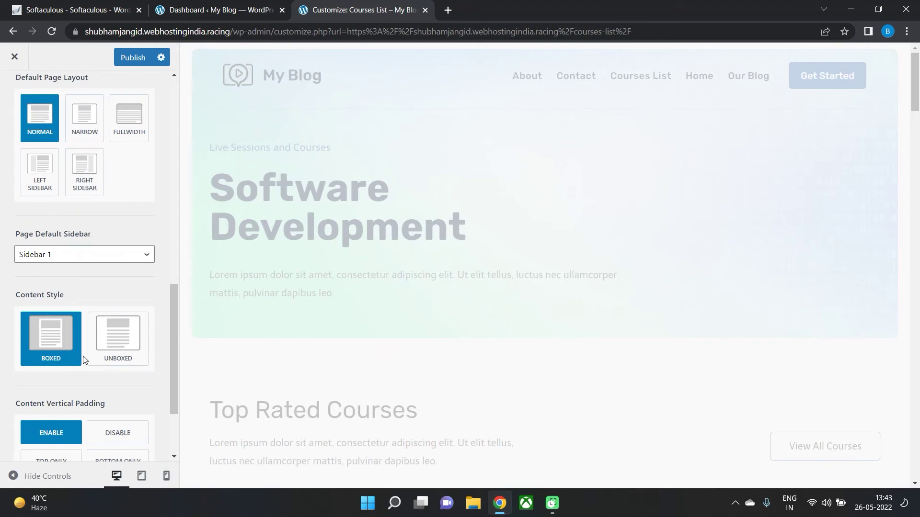
{"action": "scroll", "coordinate": [81, 357], "scroll_direction": "down", "scroll_amount": 2}
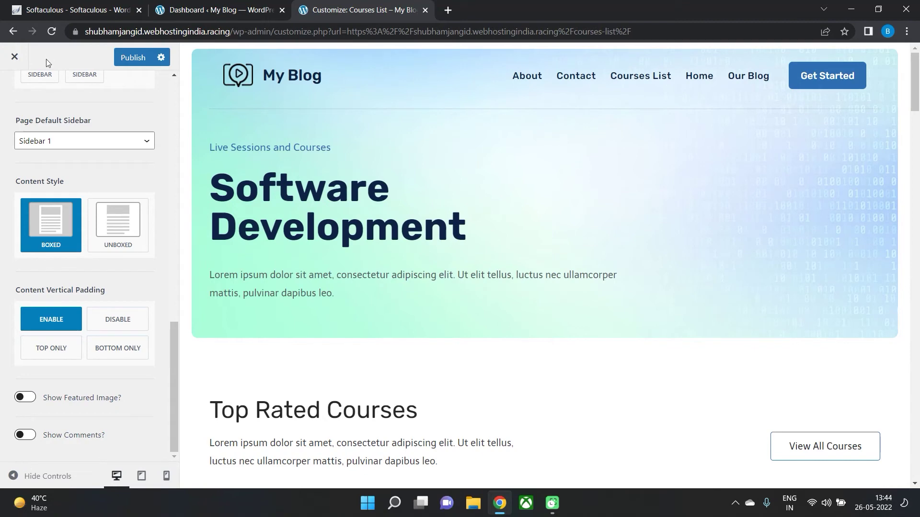
{"action": "scroll", "coordinate": [56, 215], "scroll_direction": "up", "scroll_amount": 6}
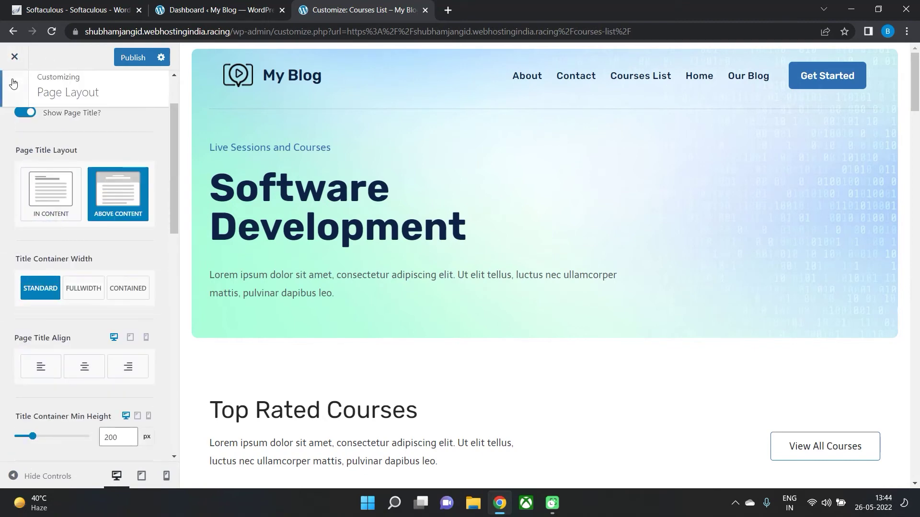
{"action": "left_click", "coordinate": [9, 86]}
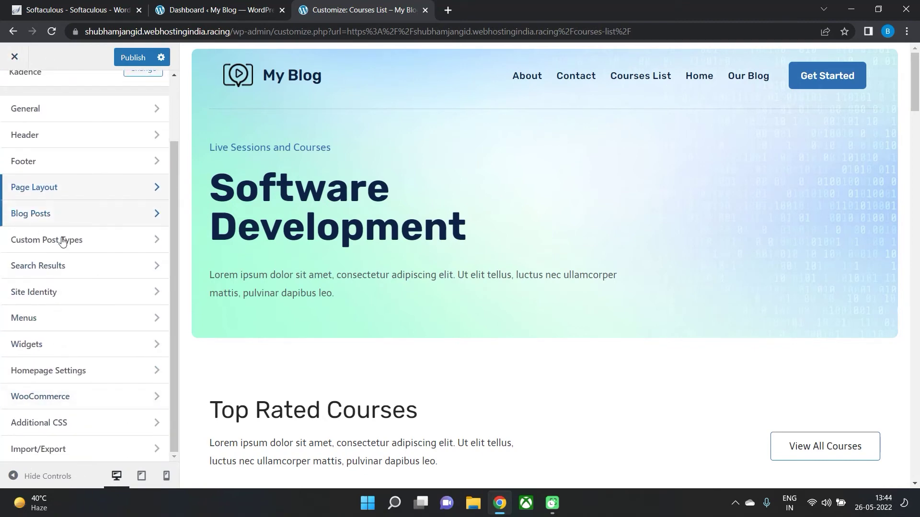
{"action": "left_click", "coordinate": [64, 295]}
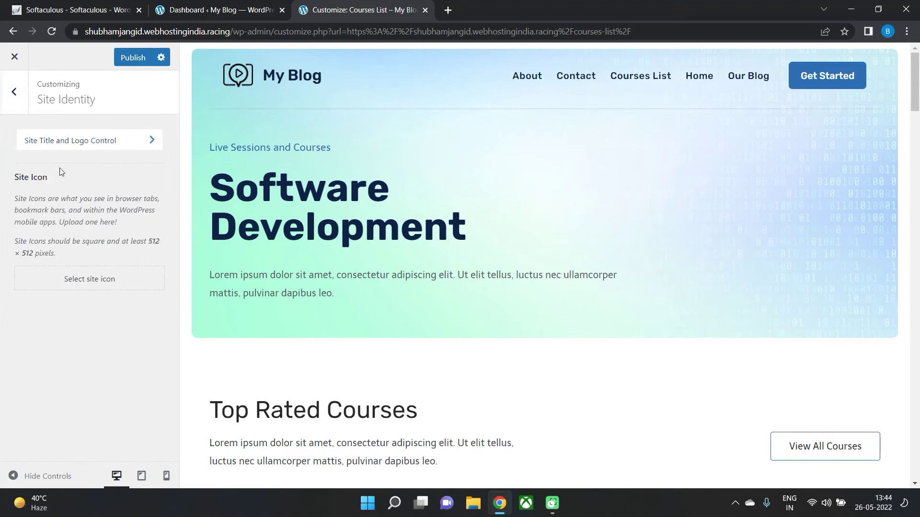
In Site Title and Logo Control, change the Site Title from 'My Blog' to 'My Website'.
{"action": "left_click", "coordinate": [47, 140]}
{"action": "left_click", "coordinate": [126, 126]}
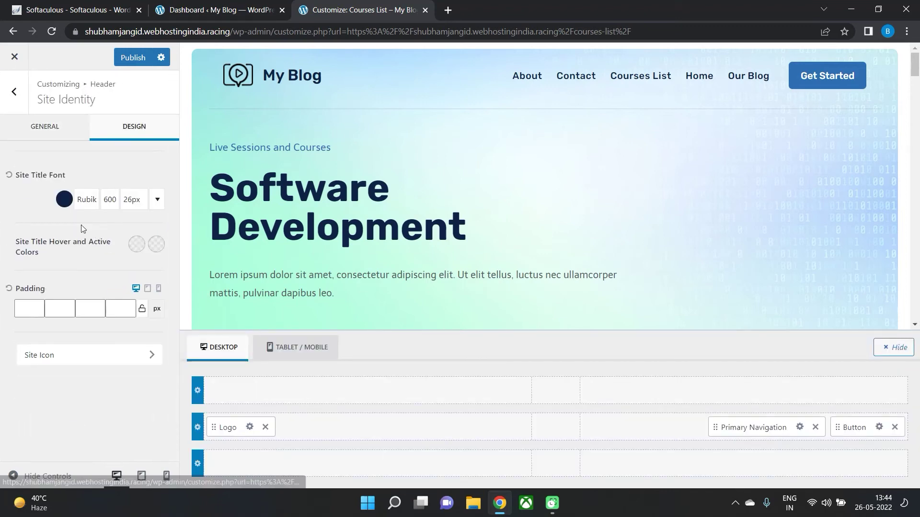
{"action": "left_click", "coordinate": [42, 126]}
{"action": "scroll", "coordinate": [79, 255], "scroll_direction": "down", "scroll_amount": 2}
{"action": "left_click_drag", "start_coordinate": [51, 344], "coordinate": [36, 343]}
{"action": "type", "text": "Website"}
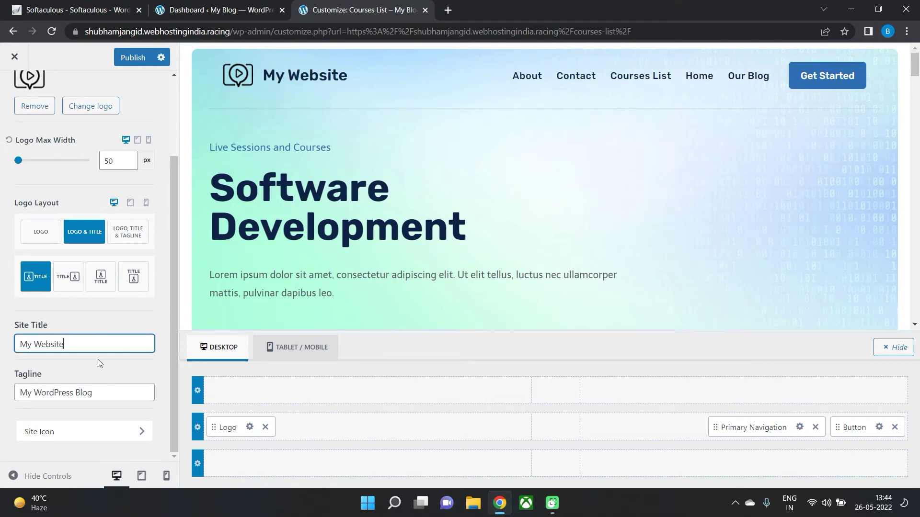
Replace the end of the Tagline so it matches the new site title.
{"action": "left_click_drag", "start_coordinate": [92, 392], "coordinate": [80, 392]}
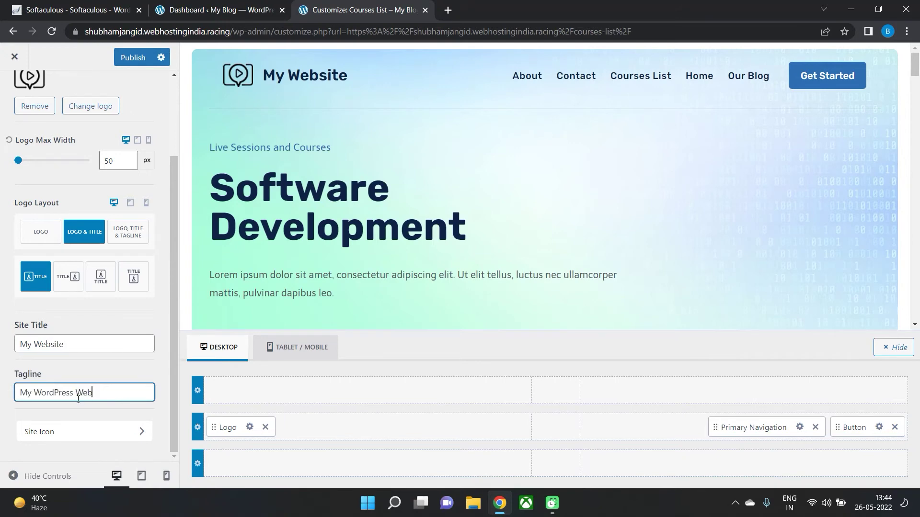
{"action": "scroll", "coordinate": [78, 399], "scroll_direction": "up", "scroll_amount": 3}
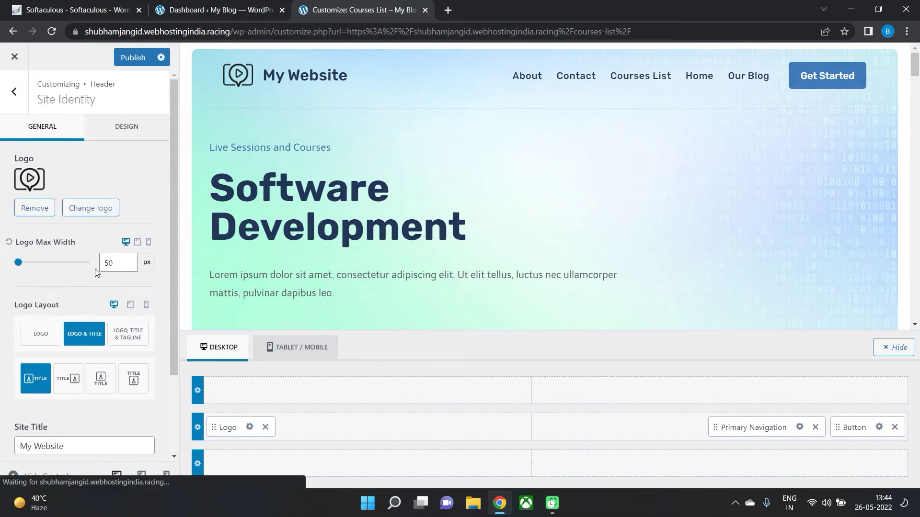
{"action": "scroll", "coordinate": [99, 271], "scroll_direction": "down", "scroll_amount": 2}
{"action": "scroll", "coordinate": [124, 248], "scroll_direction": "up", "scroll_amount": 1}
{"action": "scroll", "coordinate": [123, 248], "scroll_direction": "up", "scroll_amount": 2}
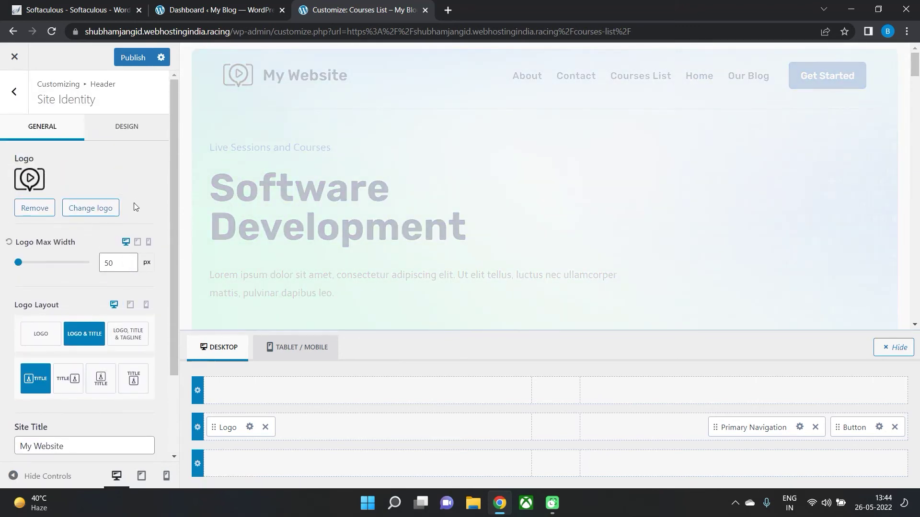
Return to the Header panel and publish the Customizer changes.
{"action": "left_click", "coordinate": [3, 99]}
{"action": "scroll", "coordinate": [57, 326], "scroll_direction": "down", "scroll_amount": 2}
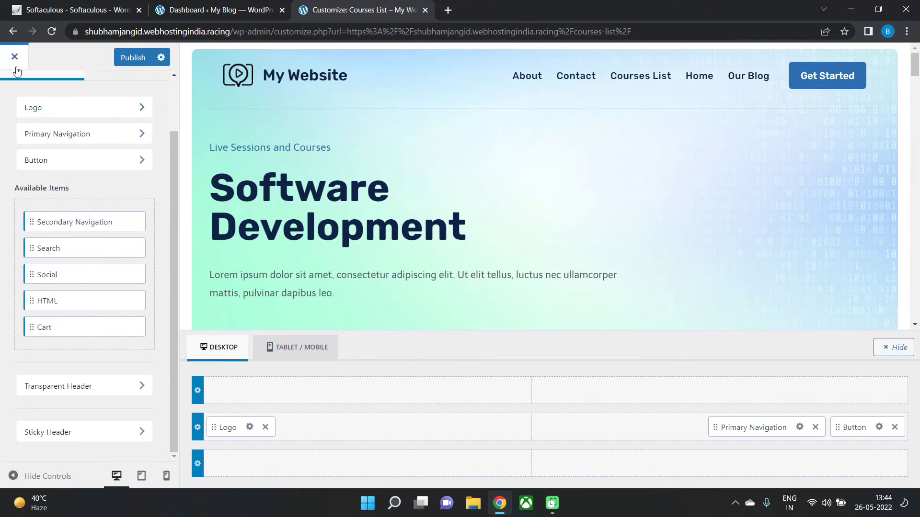
{"action": "scroll", "coordinate": [112, 283], "scroll_direction": "up", "scroll_amount": 2}
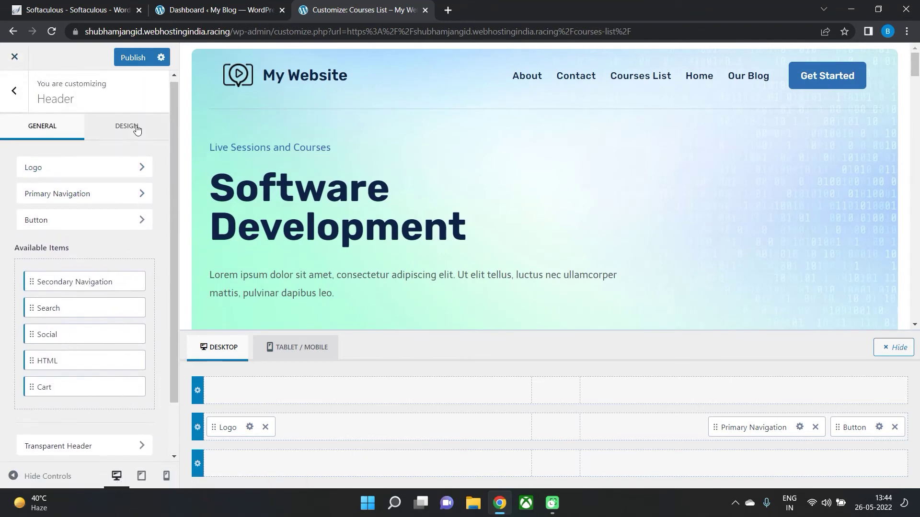
{"action": "left_click", "coordinate": [113, 63]}
Close the Customizer and reload the live Courses List page.
{"action": "left_click", "coordinate": [15, 93]}
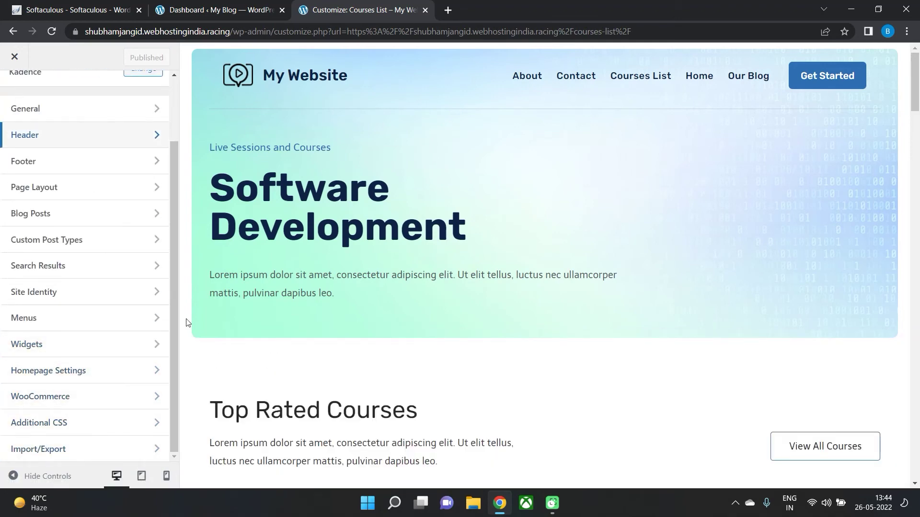
{"action": "left_click", "coordinate": [8, 52]}
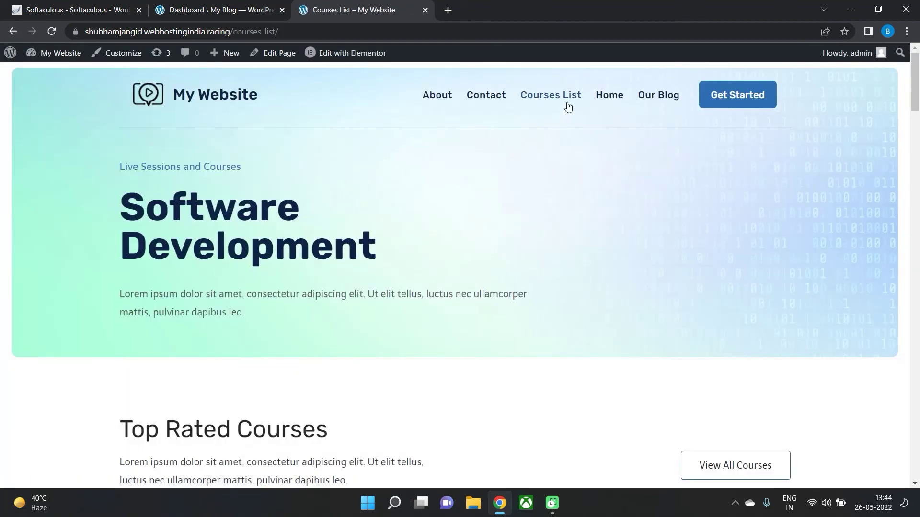
{"action": "left_click", "coordinate": [568, 106]}
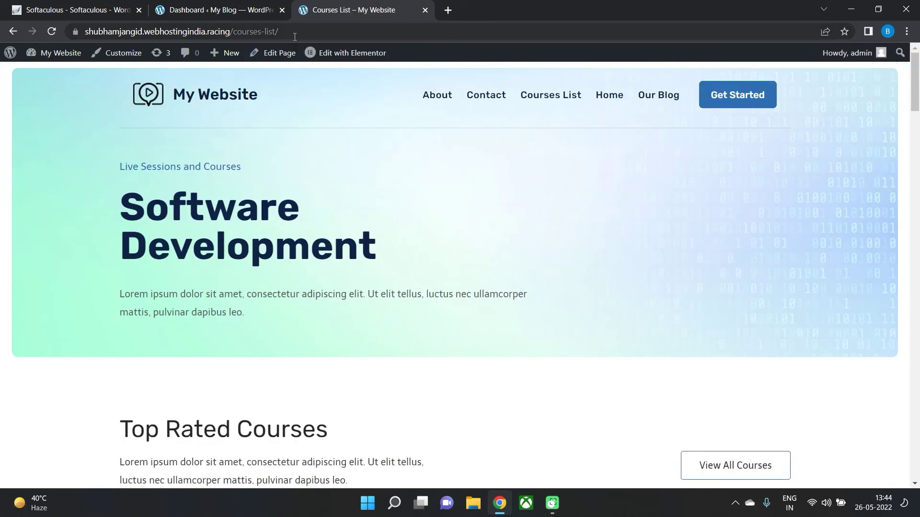
Strip the /courses-list/ path from the address to load the site home page.
{"action": "left_click", "coordinate": [268, 31]}
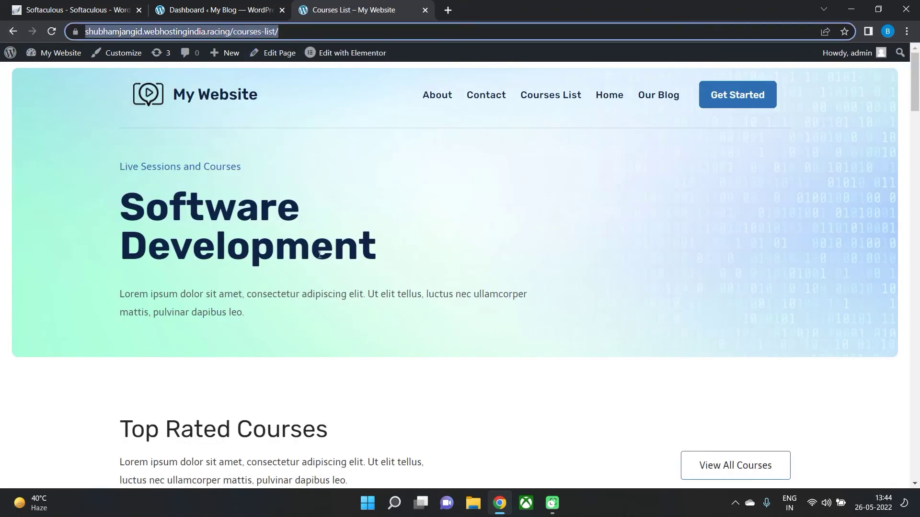
{"action": "left_click", "coordinate": [246, 32]}
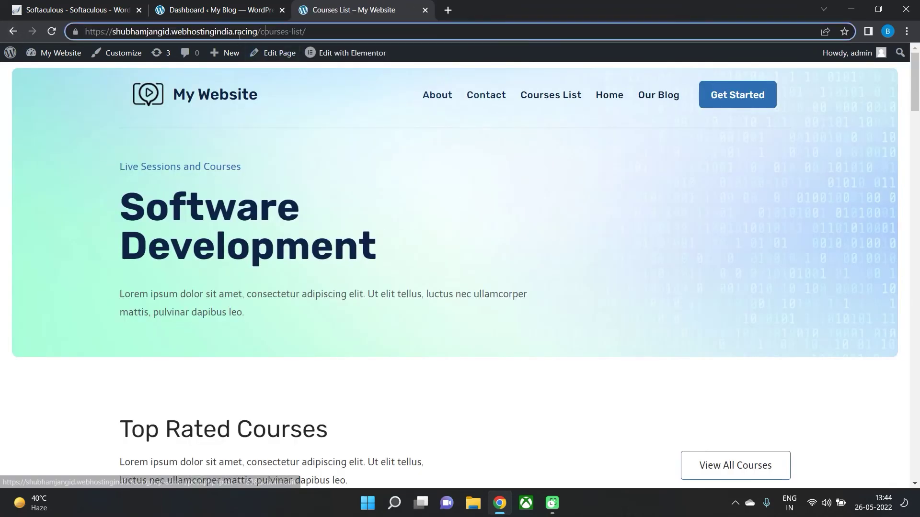
{"action": "key", "text": "shift+End"}
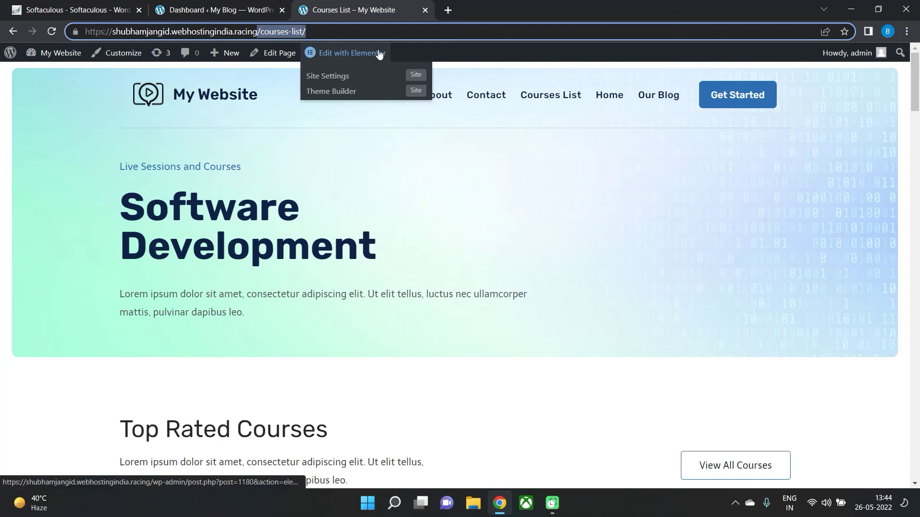
{"action": "key", "text": "BackSpace"}
{"action": "key", "text": "Return"}
Return to the home page and open it in the Elementor editor.
{"action": "mouse_move", "coordinate": [368, 57]}
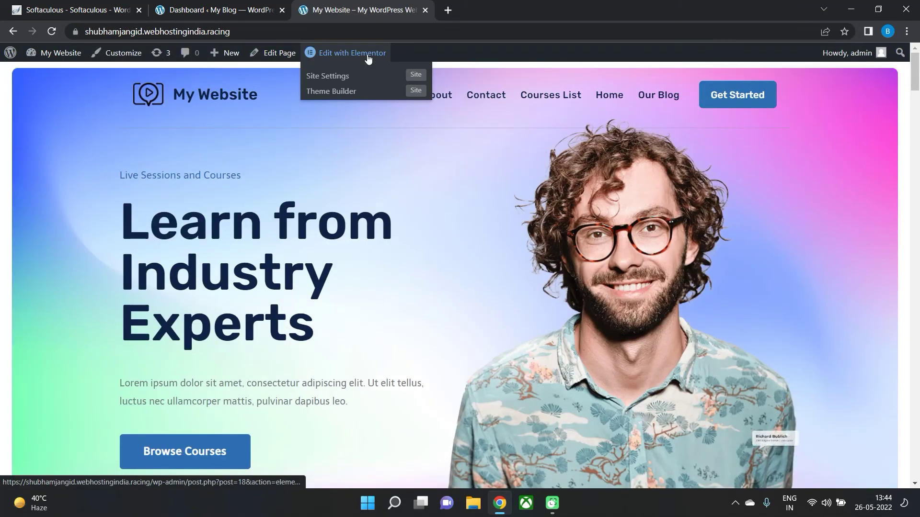
{"action": "scroll", "coordinate": [336, 120], "scroll_direction": "down", "scroll_amount": 2}
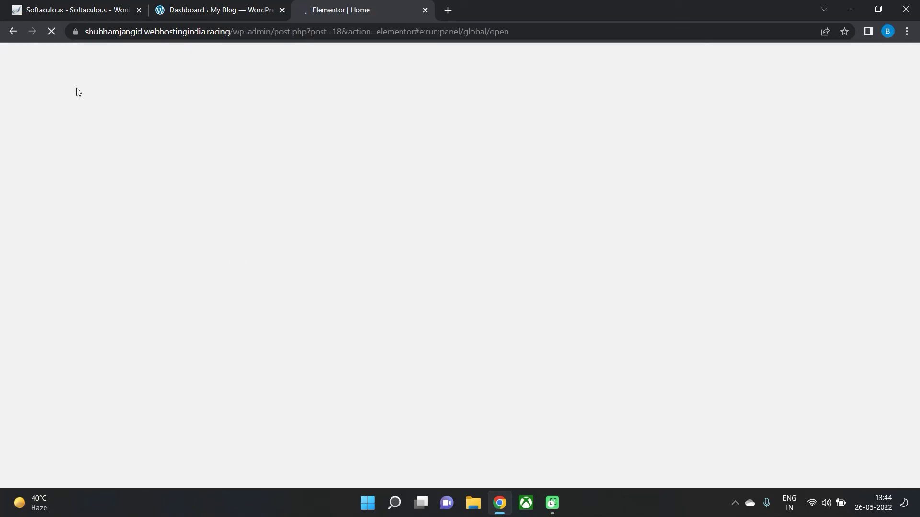
{"action": "left_click", "coordinate": [12, 31]}
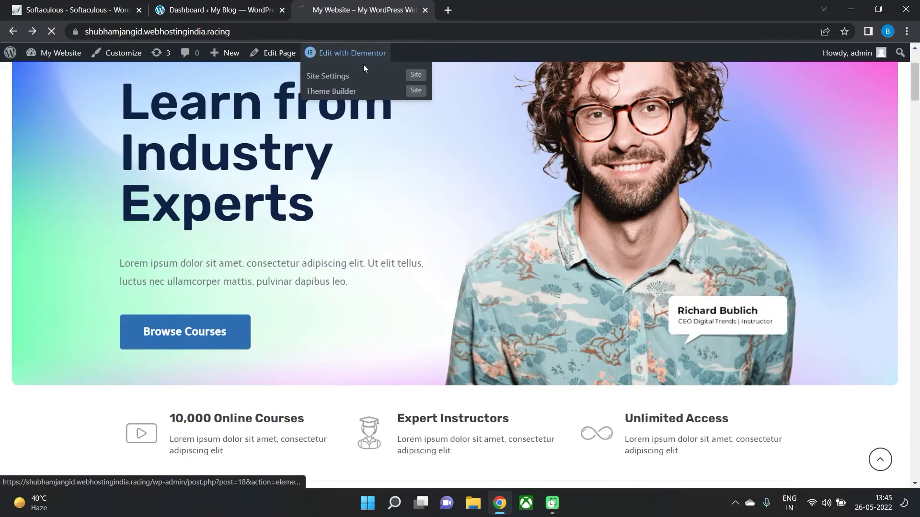
{"action": "left_click", "coordinate": [326, 52]}
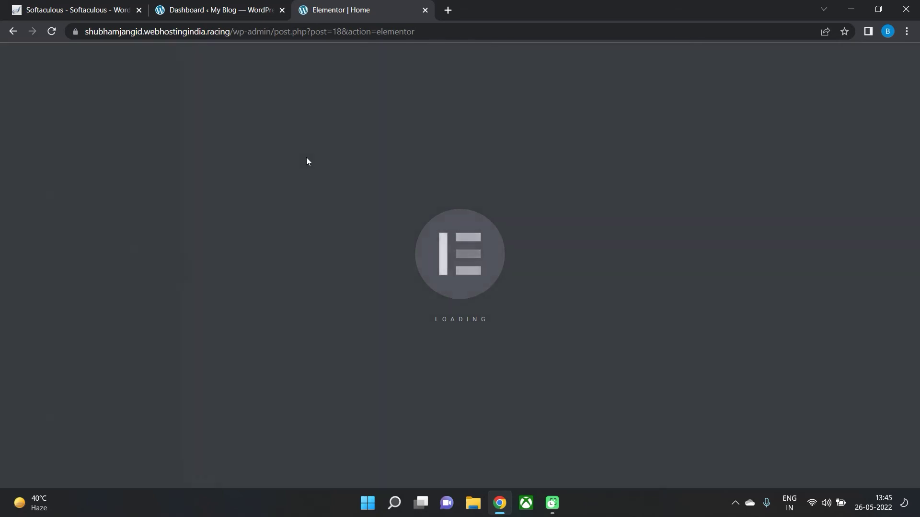
Link the hero's Browse Courses button to the Courses List page URL and update.
{"action": "scroll", "coordinate": [307, 157], "scroll_direction": "down", "scroll_amount": 2}
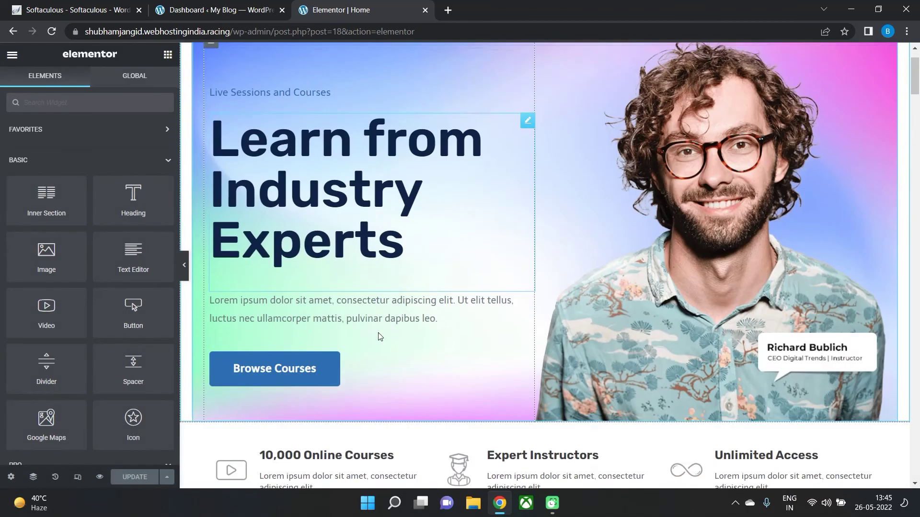
{"action": "scroll", "coordinate": [378, 335], "scroll_direction": "up", "scroll_amount": 2}
{"action": "scroll", "coordinate": [271, 431], "scroll_direction": "down", "scroll_amount": 3}
{"action": "left_click", "coordinate": [259, 290]}
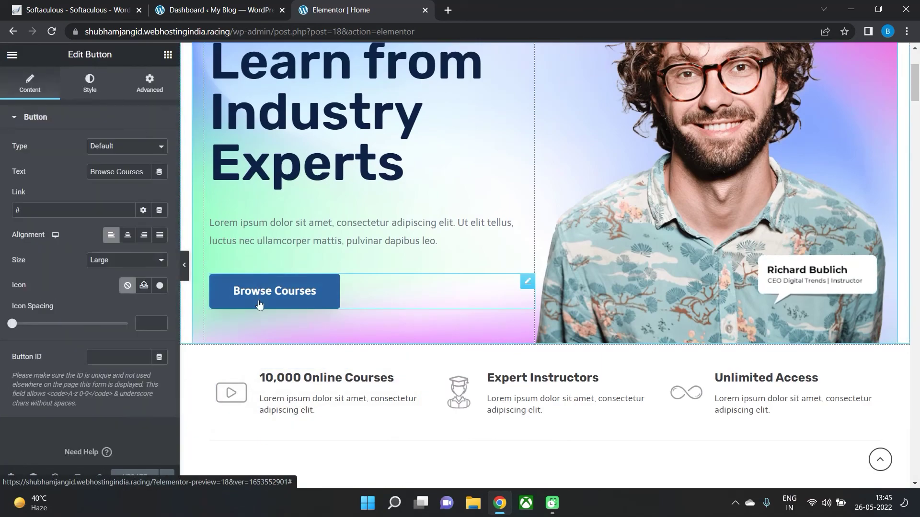
{"action": "left_click_drag", "start_coordinate": [67, 211], "coordinate": [2, 207]}
{"action": "key", "text": "ctrl+v"}
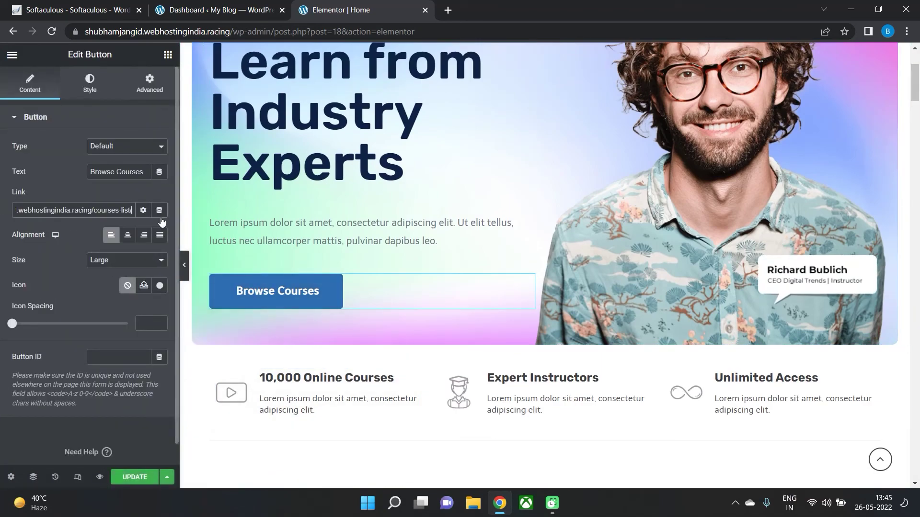
{"action": "left_click", "coordinate": [135, 477]}
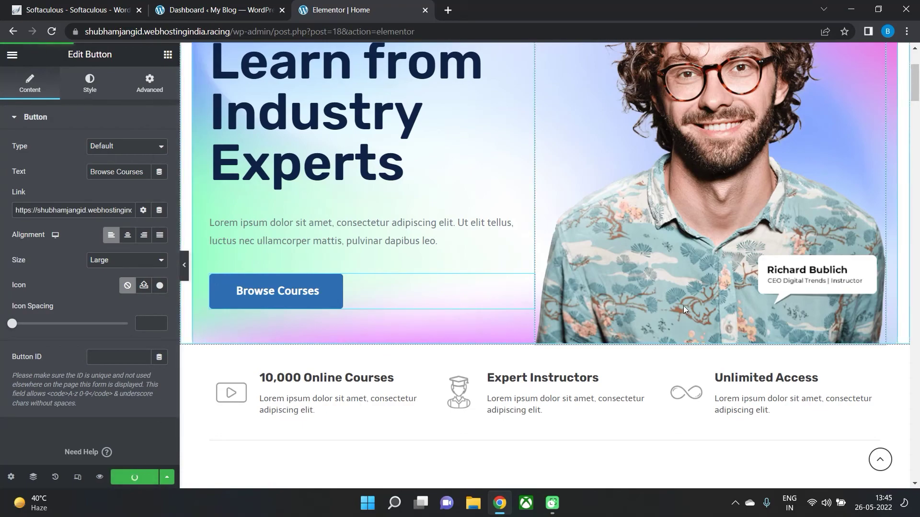
Link the Join In button to the Courses List page URL and update.
{"action": "scroll", "coordinate": [684, 303], "scroll_direction": "down", "scroll_amount": 3}
{"action": "scroll", "coordinate": [679, 308], "scroll_direction": "down", "scroll_amount": 20}
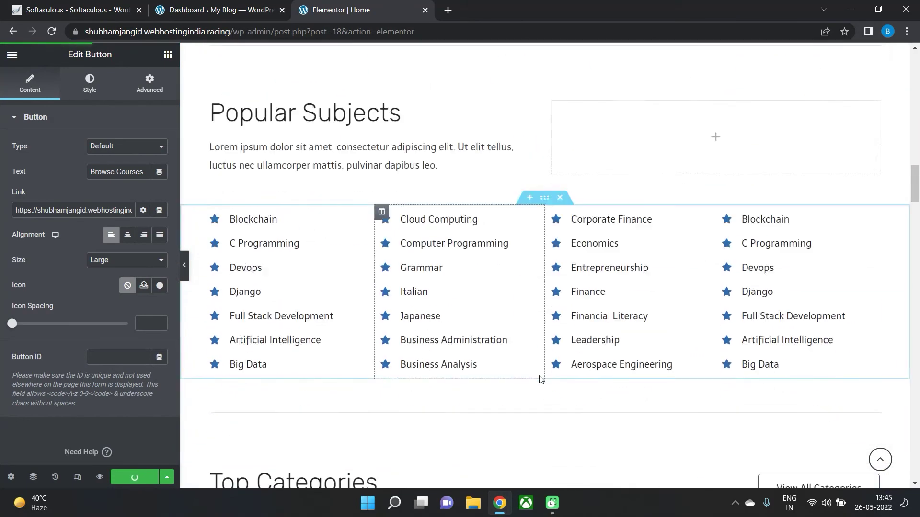
{"action": "scroll", "coordinate": [684, 329], "scroll_direction": "up", "scroll_amount": 2}
{"action": "scroll", "coordinate": [811, 93], "scroll_direction": "down", "scroll_amount": 10}
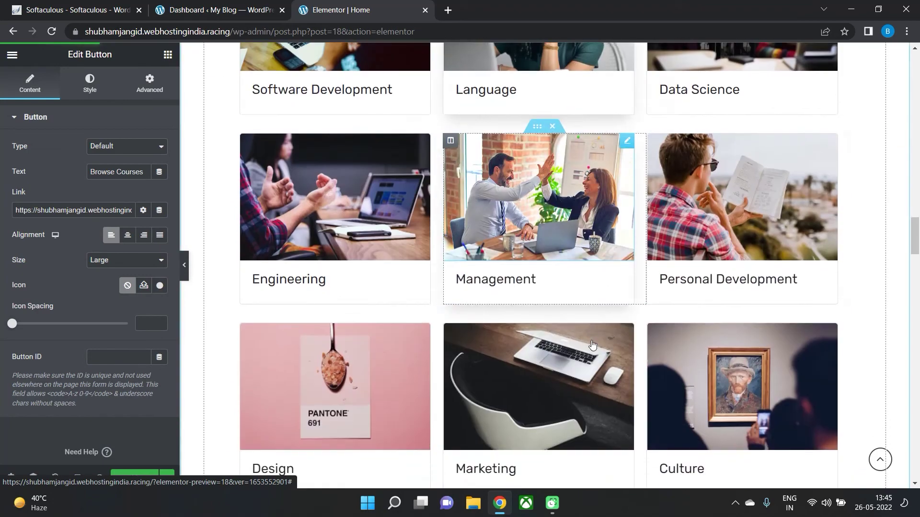
{"action": "scroll", "coordinate": [588, 416], "scroll_direction": "down", "scroll_amount": 5}
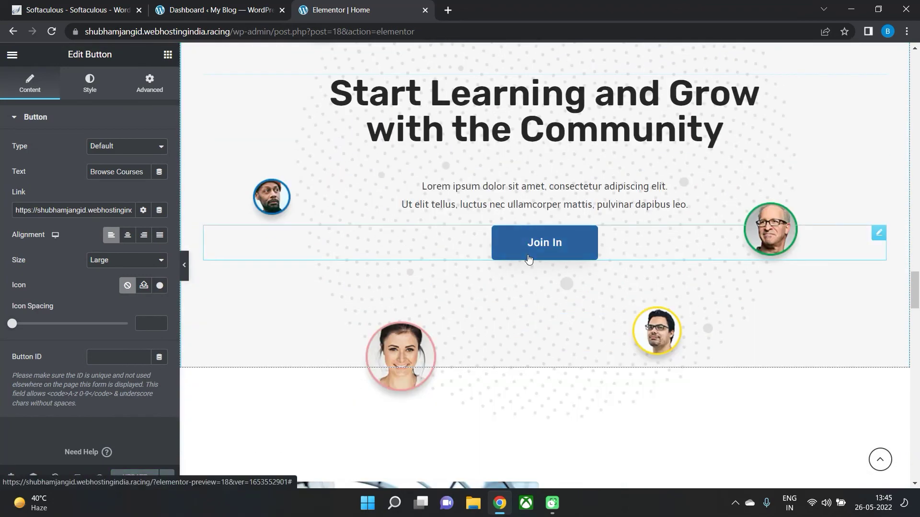
{"action": "left_click", "coordinate": [529, 257]}
{"action": "left_click", "coordinate": [68, 212]}
{"action": "key", "text": "ctrl+v"}
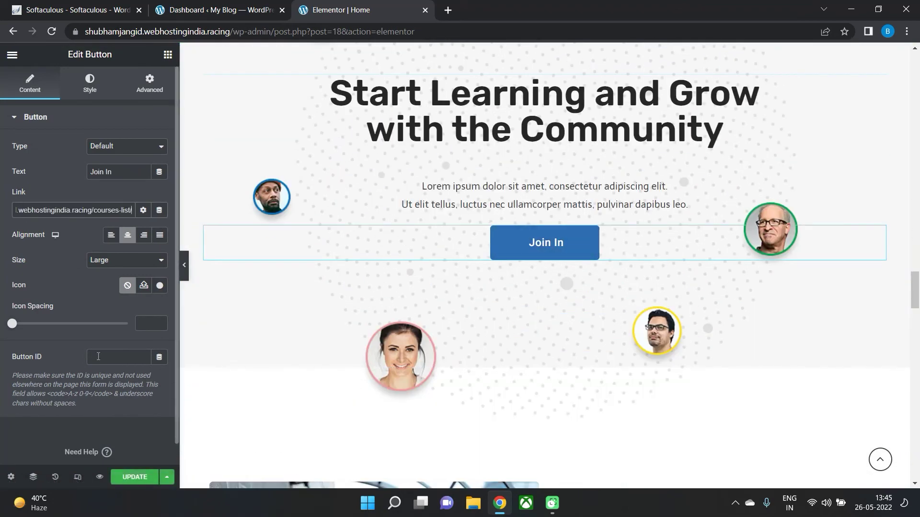
{"action": "left_click", "coordinate": [139, 477]}
Select the Get Started button, then mark the editor path in the address bar.
{"action": "scroll", "coordinate": [603, 312], "scroll_direction": "down", "scroll_amount": 10}
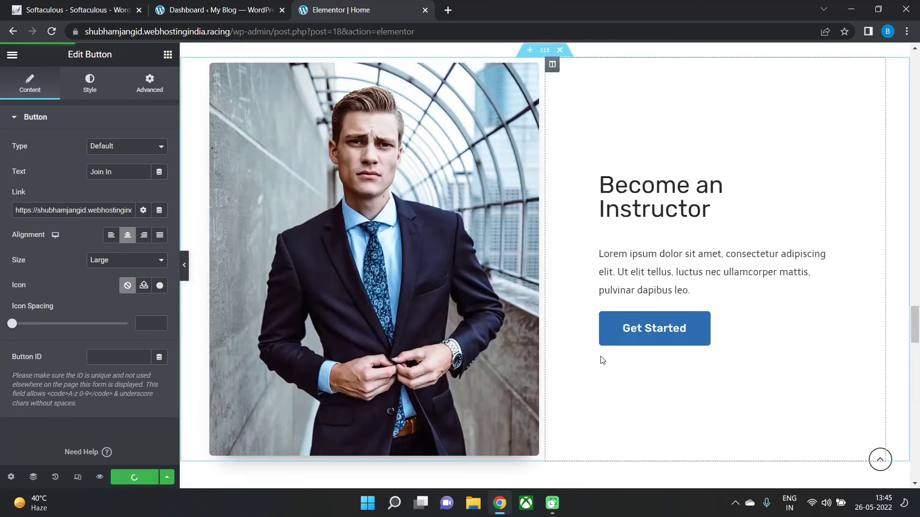
{"action": "scroll", "coordinate": [602, 357], "scroll_direction": "up", "scroll_amount": 5}
{"action": "left_click", "coordinate": [664, 280]}
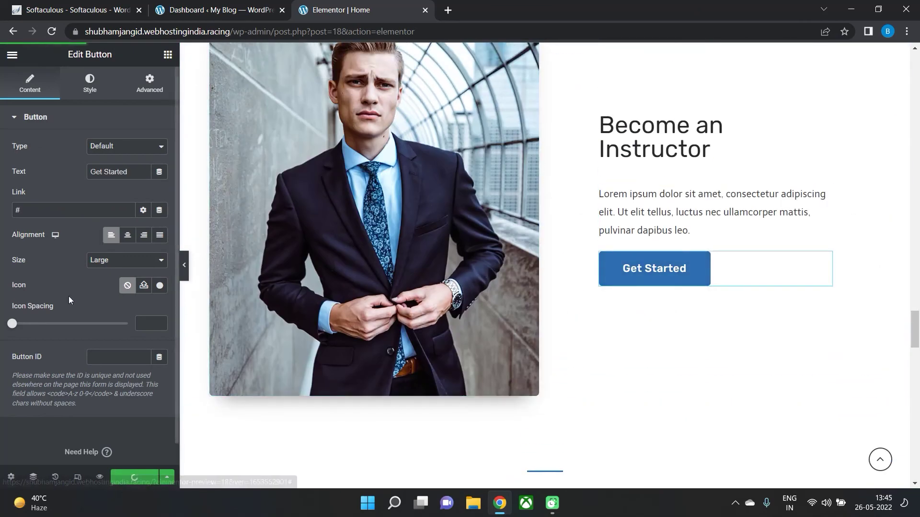
{"action": "scroll", "coordinate": [439, 413], "scroll_direction": "up", "scroll_amount": 15}
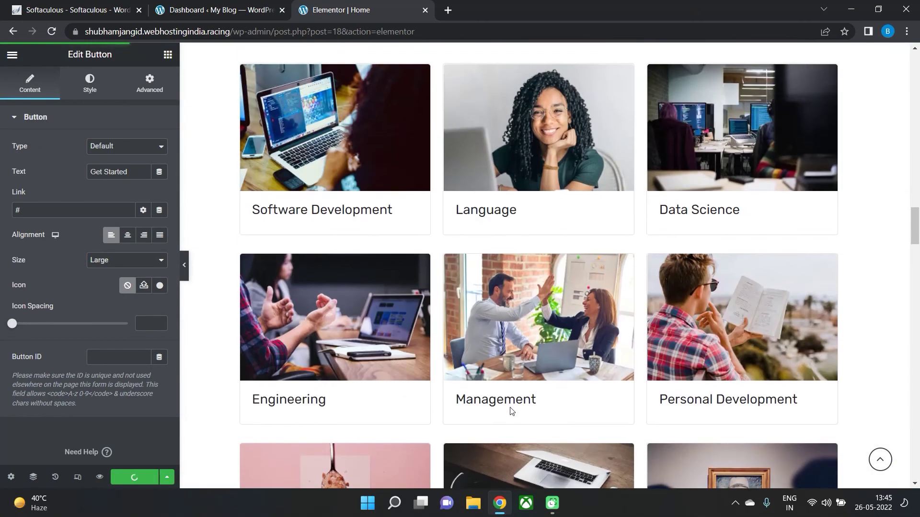
{"action": "scroll", "coordinate": [506, 408], "scroll_direction": "up", "scroll_amount": 10}
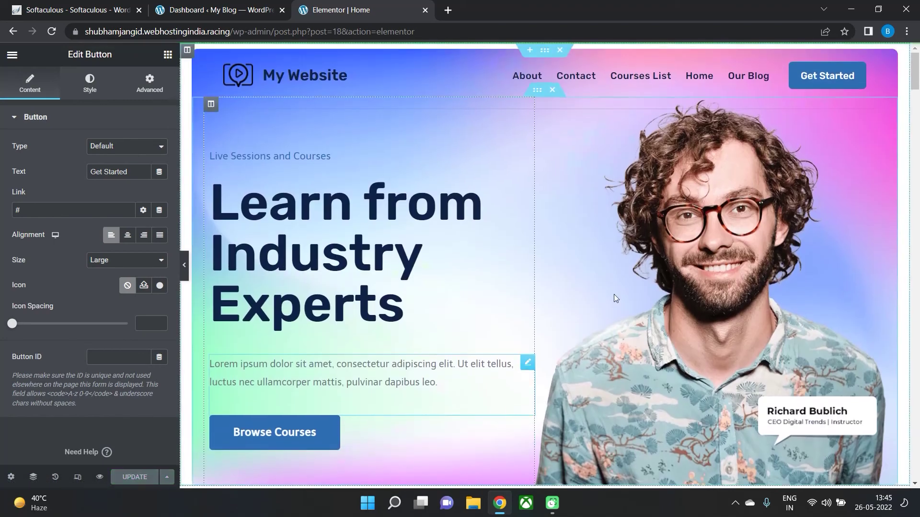
{"action": "left_click_drag", "start_coordinate": [283, 32], "coordinate": [509, 48]}
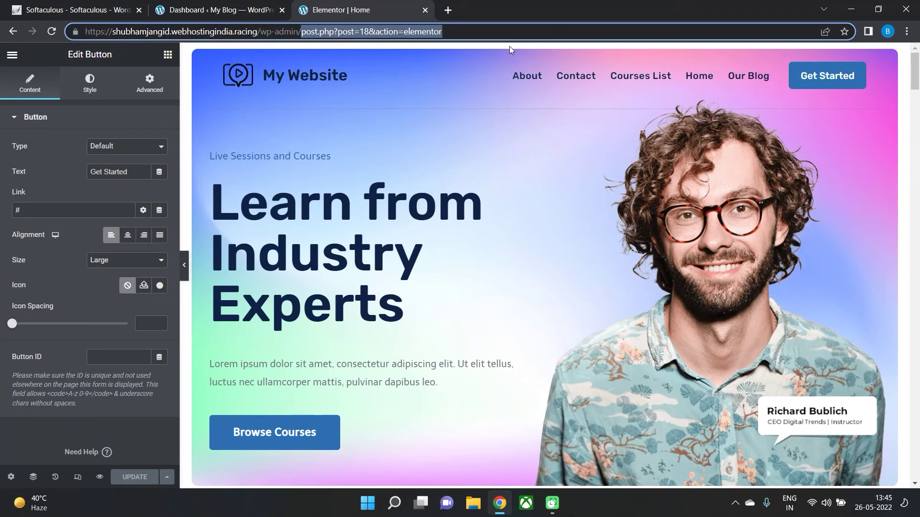
Delete the editor path from the address to load the My Website home page.
{"action": "key", "text": "BackSpace"}
{"action": "key", "text": "BackSpace"}
{"action": "key", "text": "BackSpace"}
{"action": "key", "text": "BackSpace"}
{"action": "key", "text": "BackSpace"}
{"action": "key", "text": "BackSpace"}
{"action": "key", "text": "BackSpace"}
{"action": "key", "text": "BackSpace"}
{"action": "key", "text": "BackSpace"}
{"action": "key", "text": "BackSpace"}
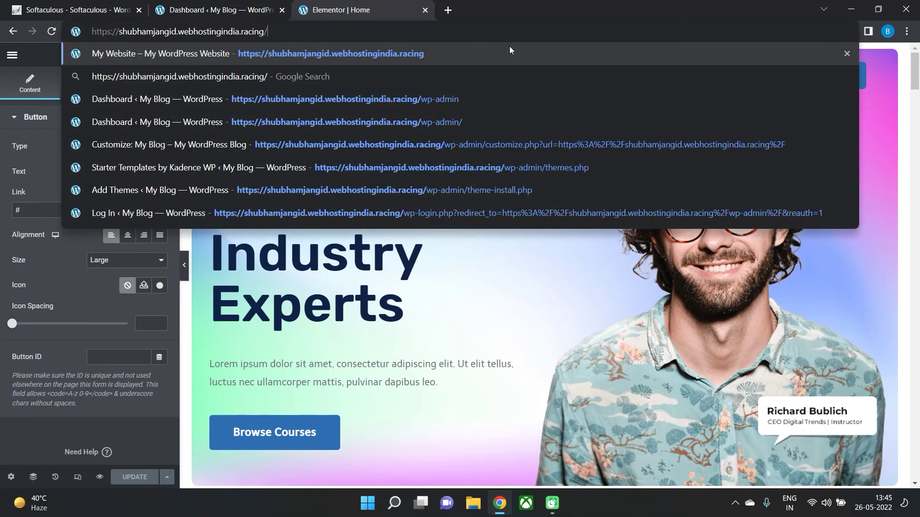
{"action": "key", "text": "Return"}
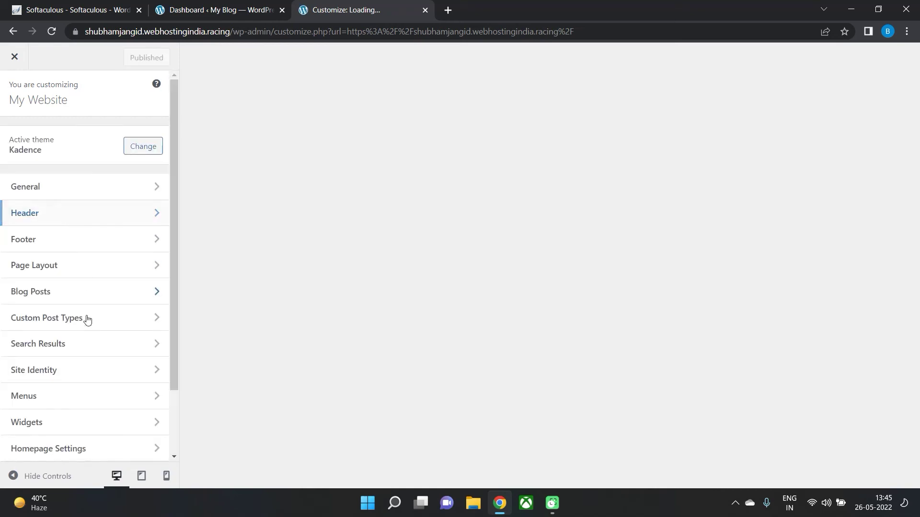
{"action": "scroll", "coordinate": [90, 380], "scroll_direction": "down", "scroll_amount": 1}
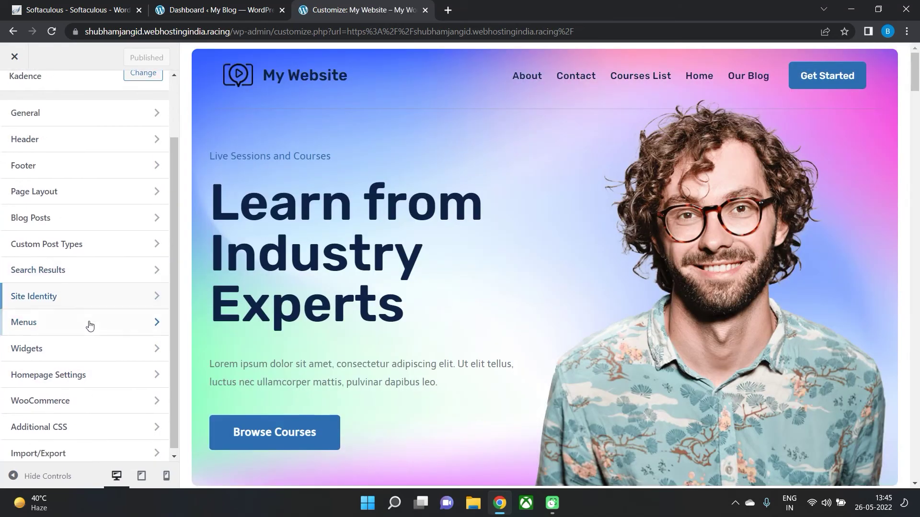
Review the Online Course Menu with Reorder enabled, then open the header's Primary Navigation settings.
{"action": "left_click", "coordinate": [90, 326]}
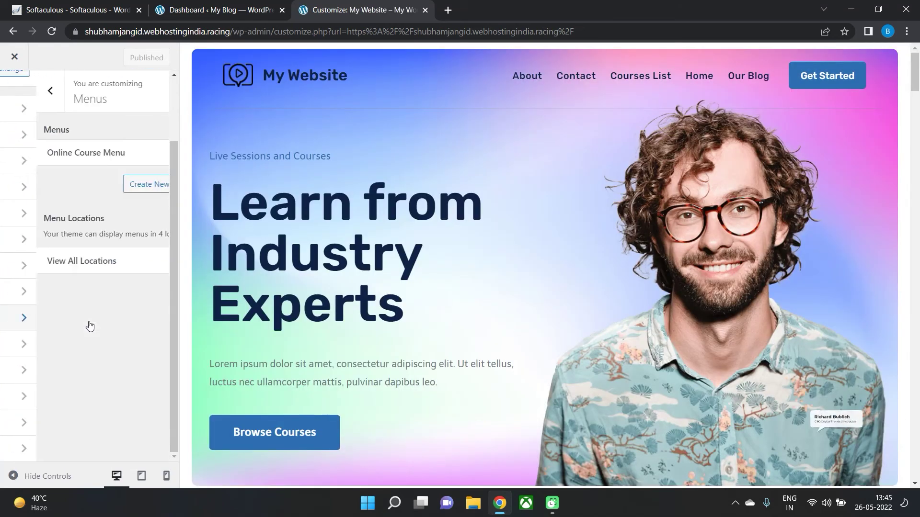
{"action": "left_click", "coordinate": [61, 152]}
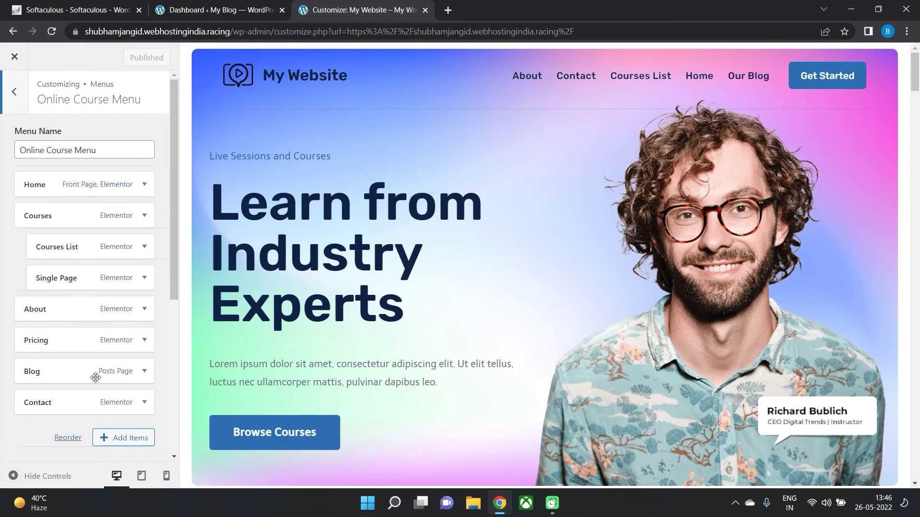
{"action": "left_click", "coordinate": [88, 437]}
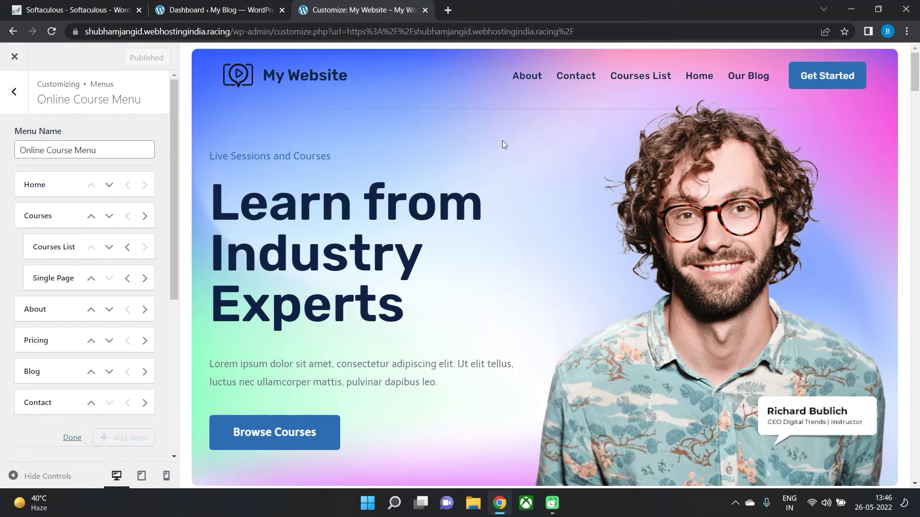
{"action": "left_click", "coordinate": [496, 67]}
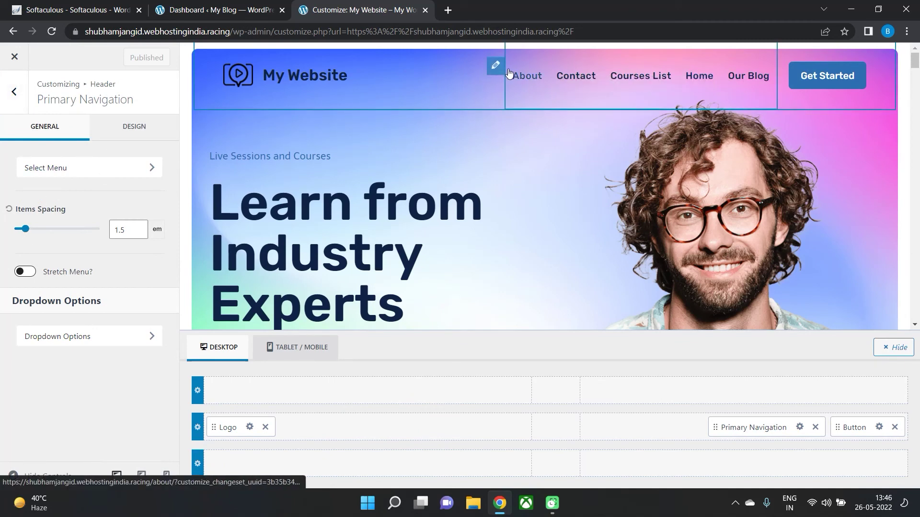
With About previewed, set Items Spacing to 1.37 em and review the Dropdown Options design.
{"action": "left_click", "coordinate": [481, 114]}
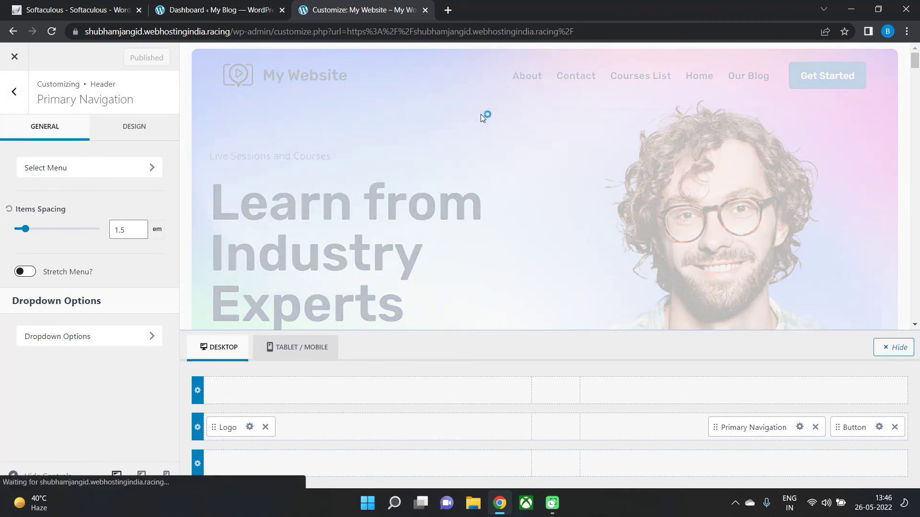
{"action": "left_click_drag", "start_coordinate": [25, 228], "coordinate": [29, 231]}
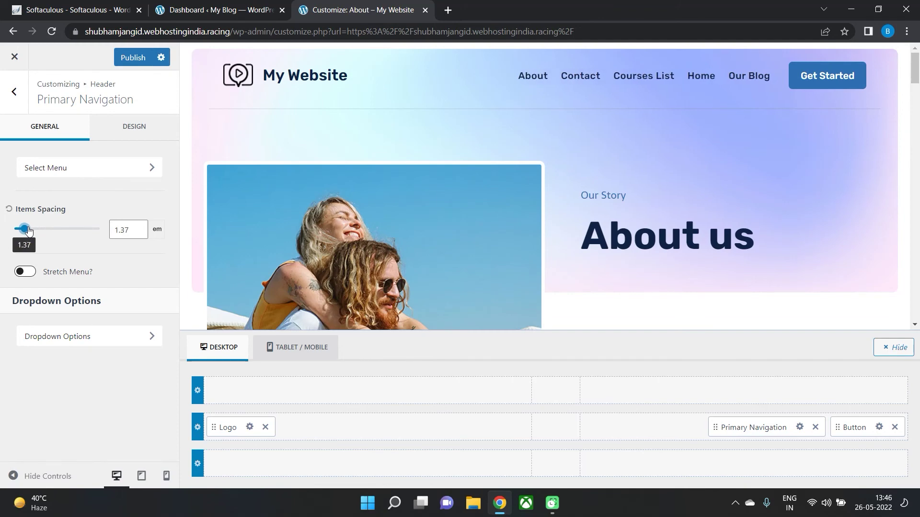
{"action": "left_click", "coordinate": [46, 341]}
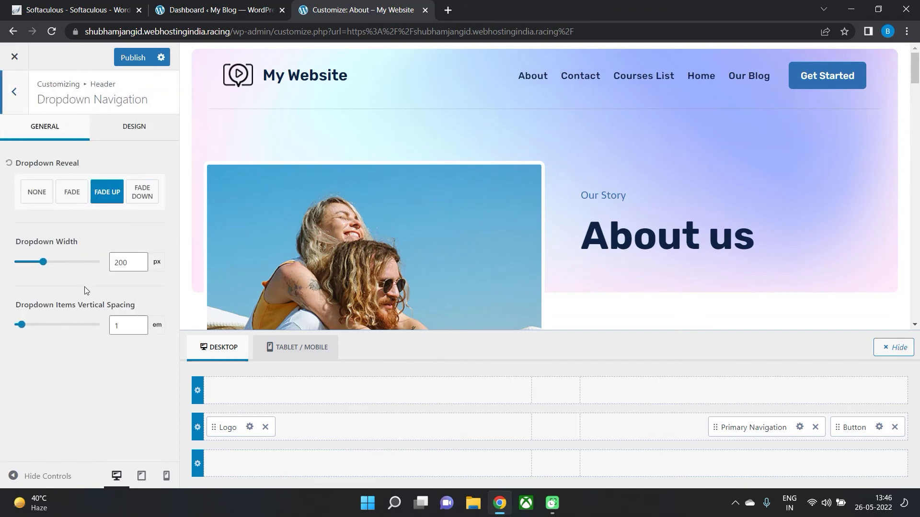
{"action": "left_click", "coordinate": [124, 128]}
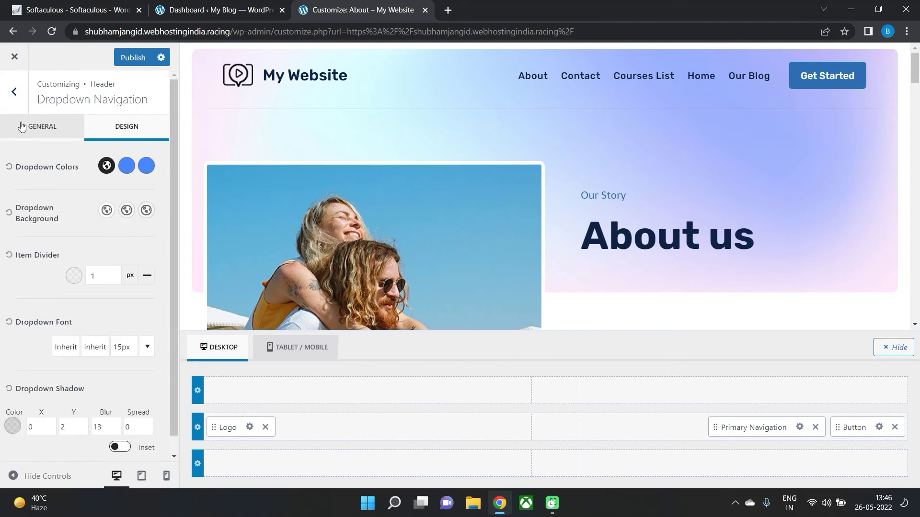
{"action": "left_click", "coordinate": [42, 126]}
{"action": "key", "text": "Escape"}
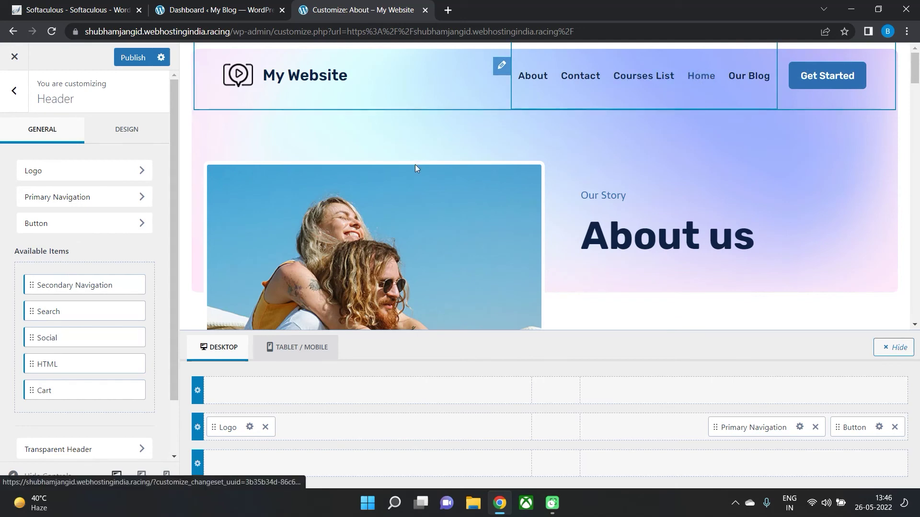
Remove the admin path from the address to load the site's front page.
{"action": "scroll", "coordinate": [62, 287], "scroll_direction": "down", "scroll_amount": 1}
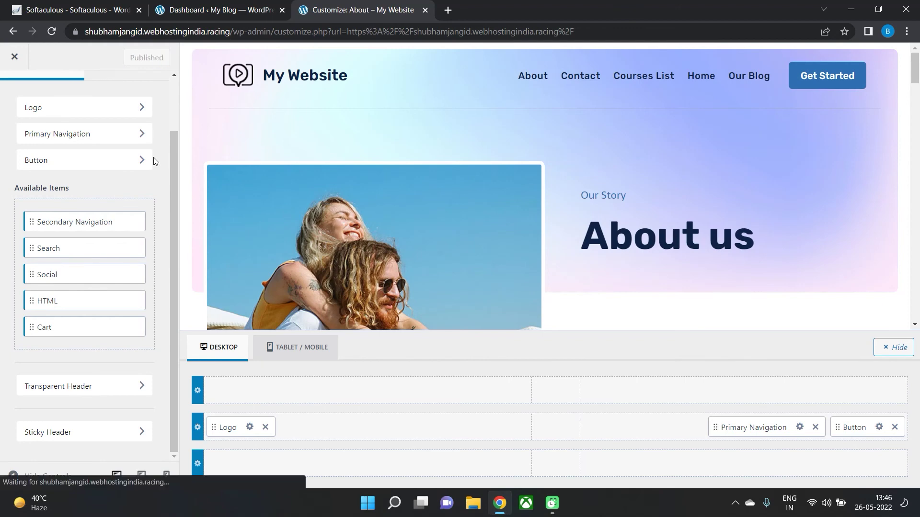
{"action": "left_click", "coordinate": [228, 32]}
{"action": "left_click_drag", "start_coordinate": [258, 32], "coordinate": [601, 32]}
{"action": "key", "text": "BackSpace"}
{"action": "key", "text": "Return"}
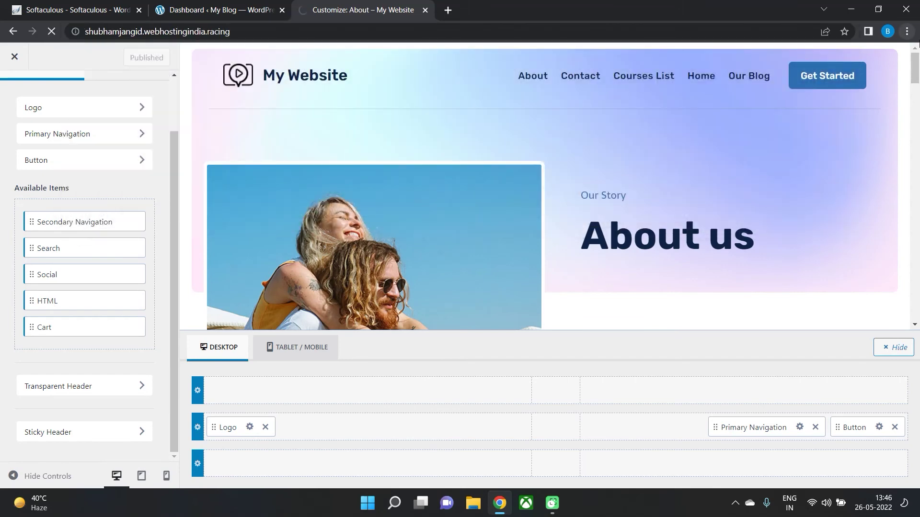